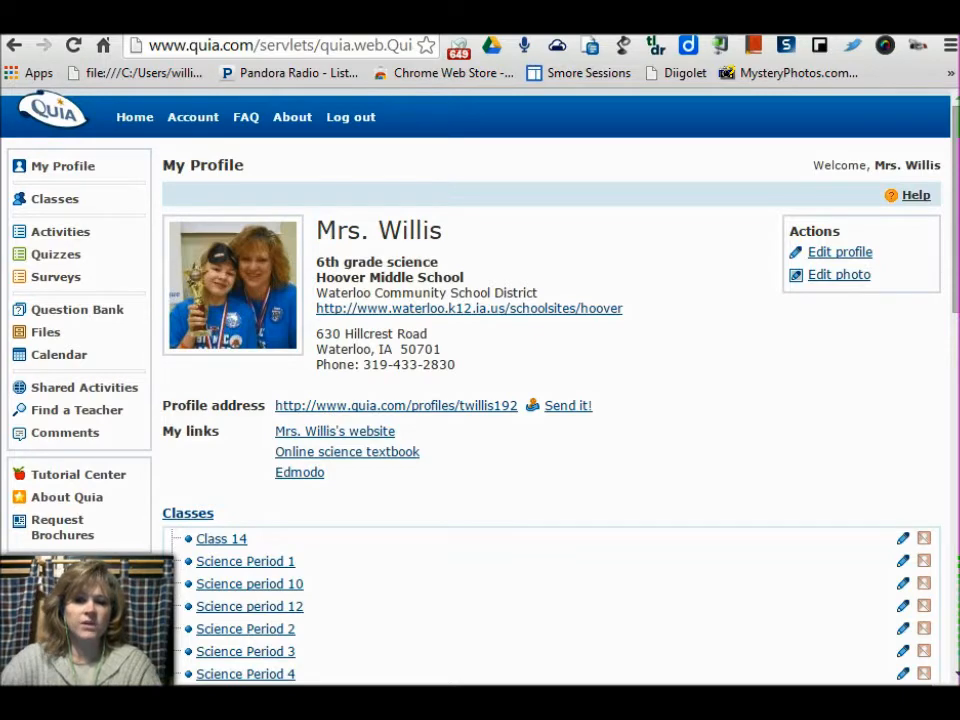
Go to the shared activities area and open the Biology category.
{"action": "left_click", "coordinate": [84, 388]}
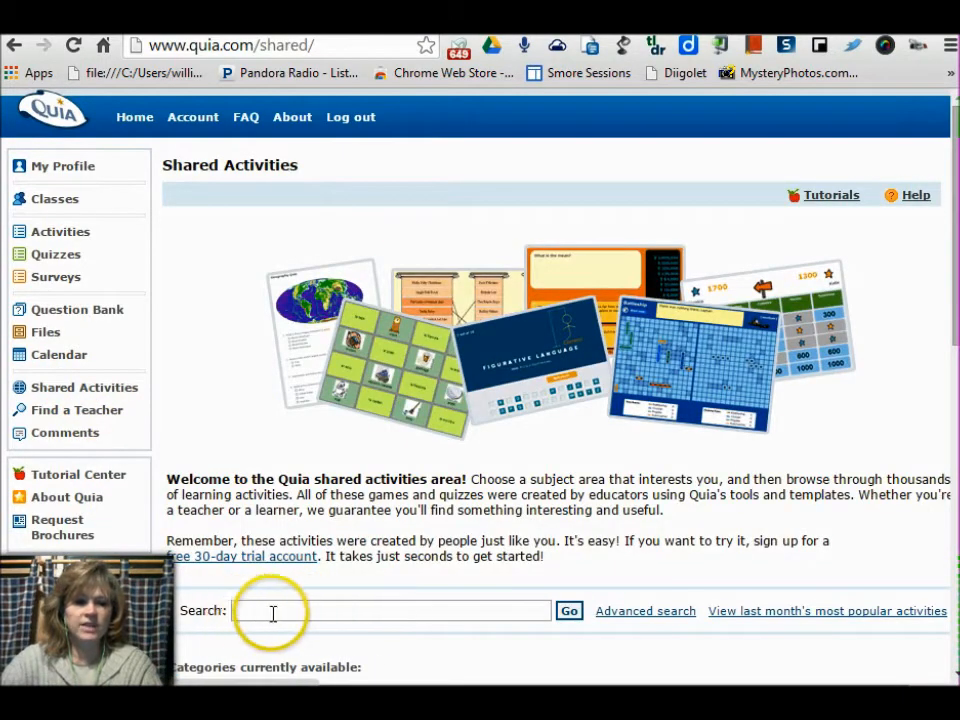
{"action": "left_click", "coordinate": [441, 614]}
{"action": "scroll", "coordinate": [441, 620], "scroll_direction": "down", "scroll_amount": 2}
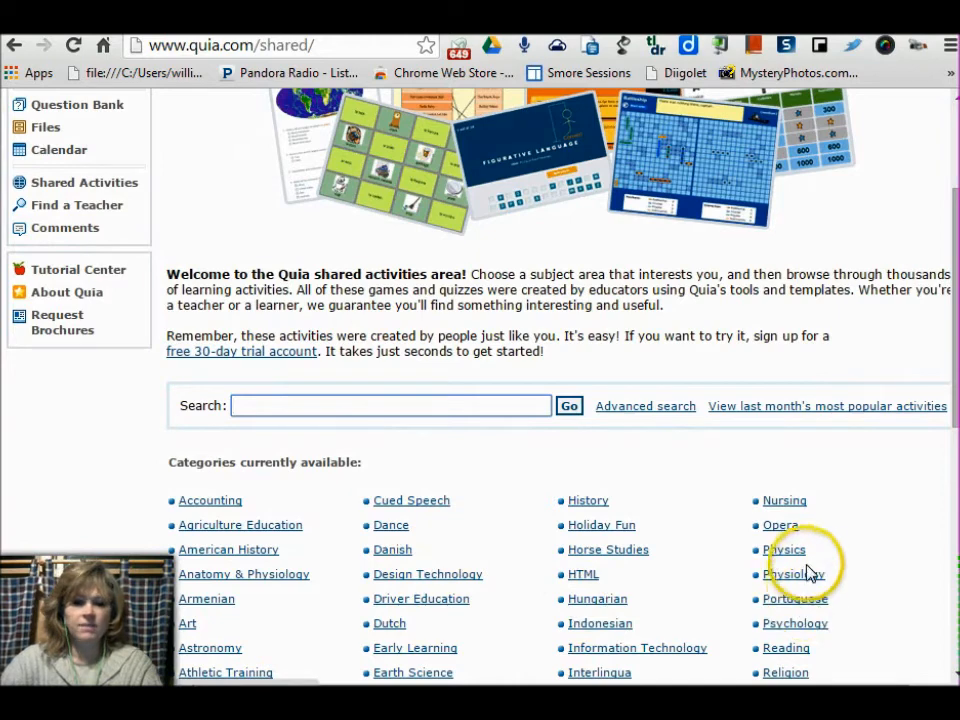
{"action": "scroll", "coordinate": [816, 604], "scroll_direction": "down", "scroll_amount": 1}
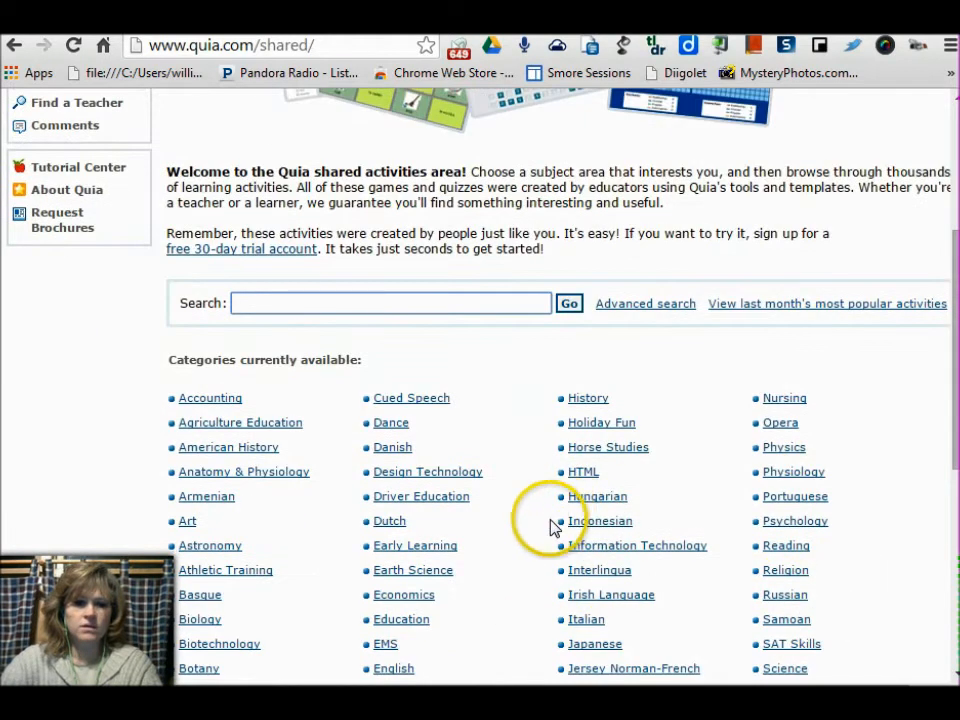
{"action": "left_click", "coordinate": [199, 620]}
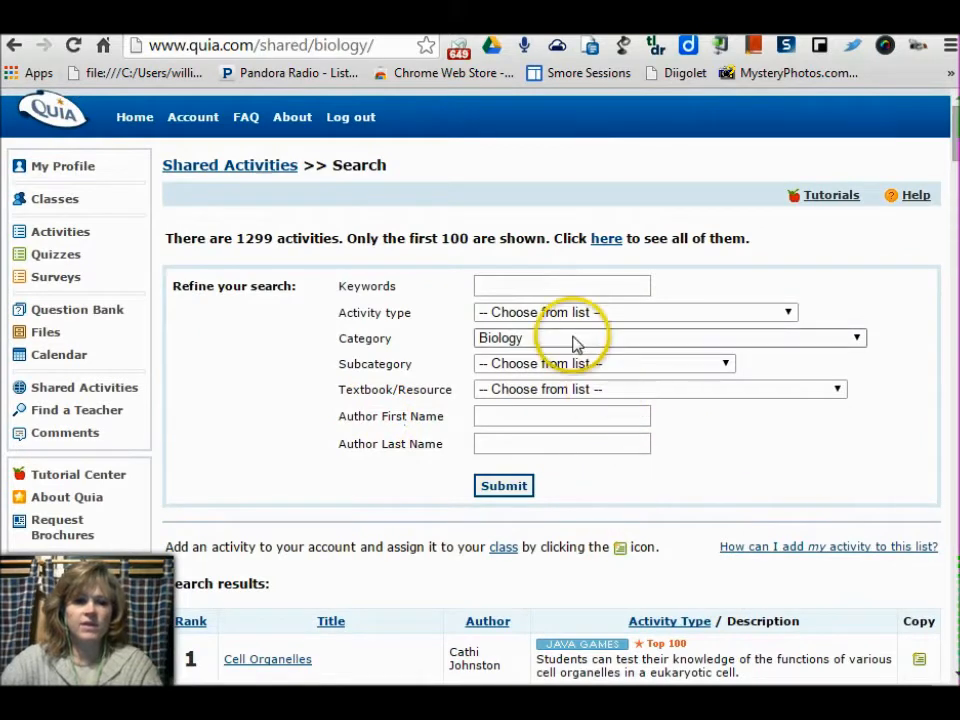
Search the Biology shared activities for the keywords "human biology" and look through the results.
{"action": "left_click", "coordinate": [549, 287]}
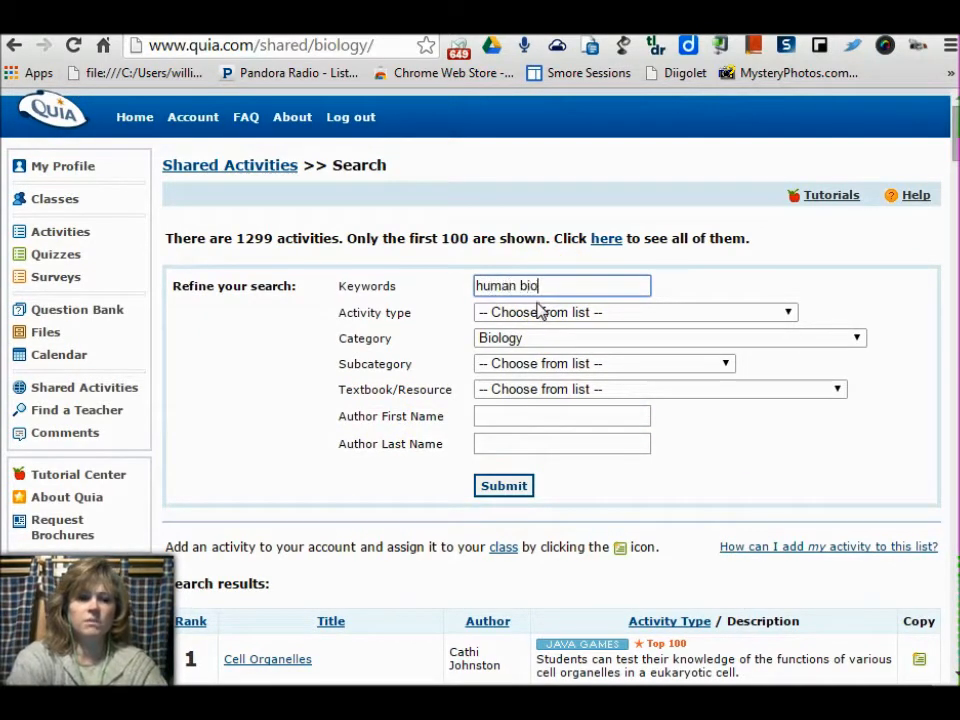
{"action": "left_click", "coordinate": [510, 494]}
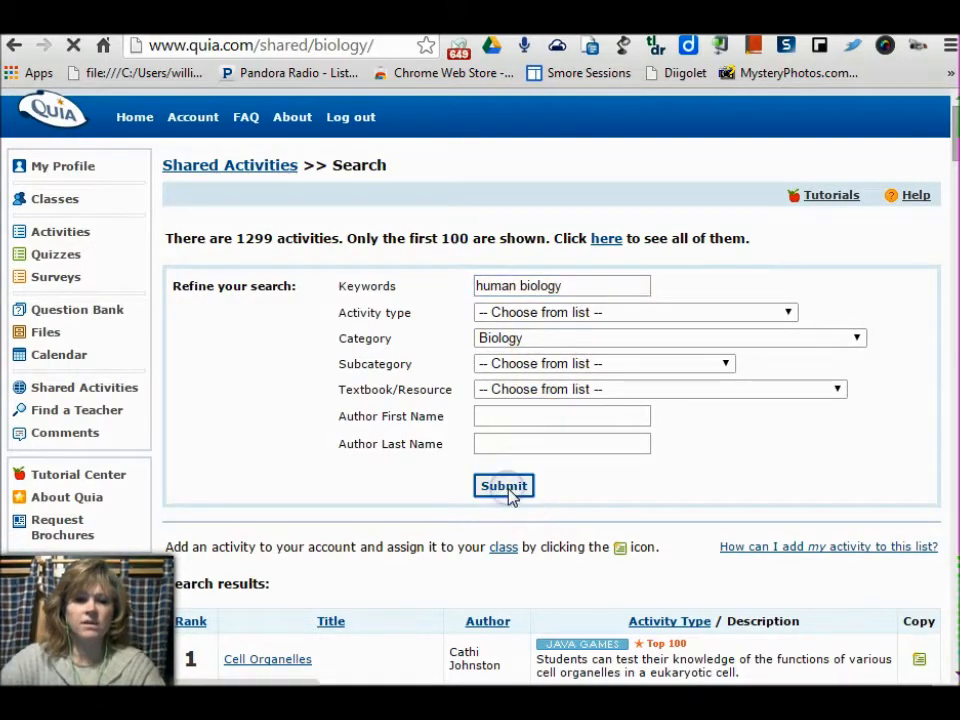
{"action": "scroll", "coordinate": [727, 490], "scroll_direction": "down", "scroll_amount": 2}
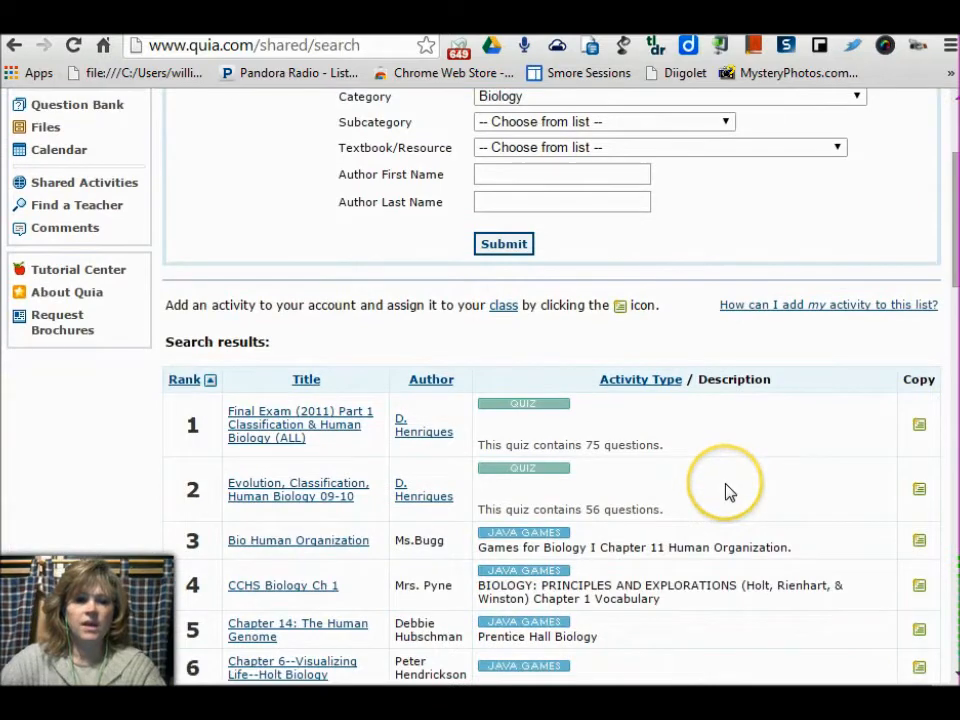
{"action": "scroll", "coordinate": [724, 493], "scroll_direction": "down", "scroll_amount": 2}
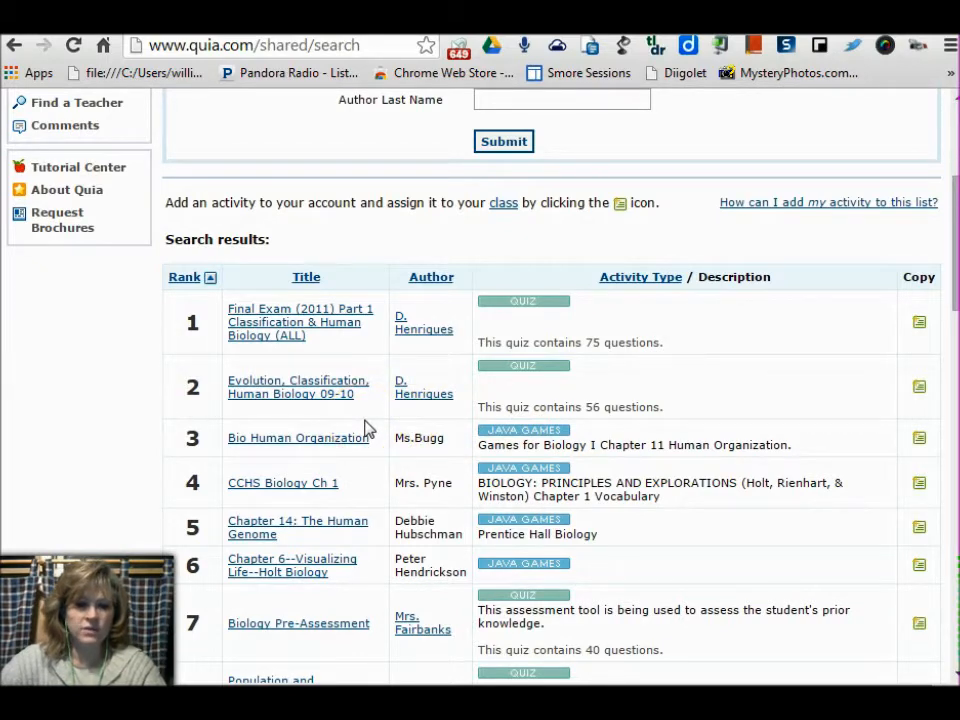
{"action": "scroll", "coordinate": [385, 507], "scroll_direction": "down", "scroll_amount": 2}
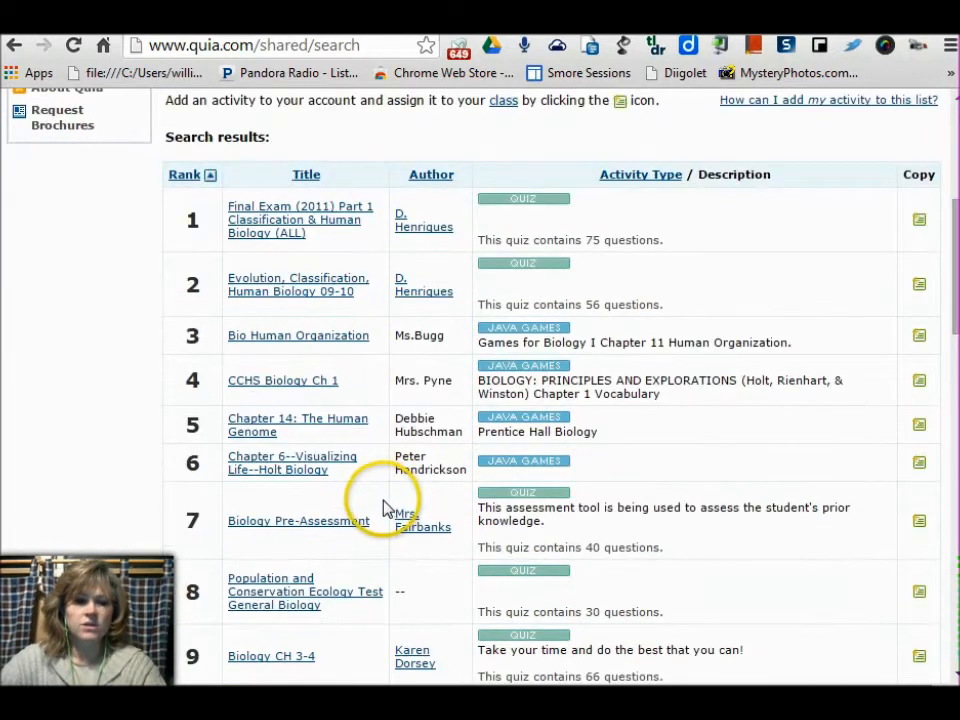
Preview the Biology Pre-Assessment quiz, skip its first question, and return to the search results.
{"action": "left_click", "coordinate": [333, 523]}
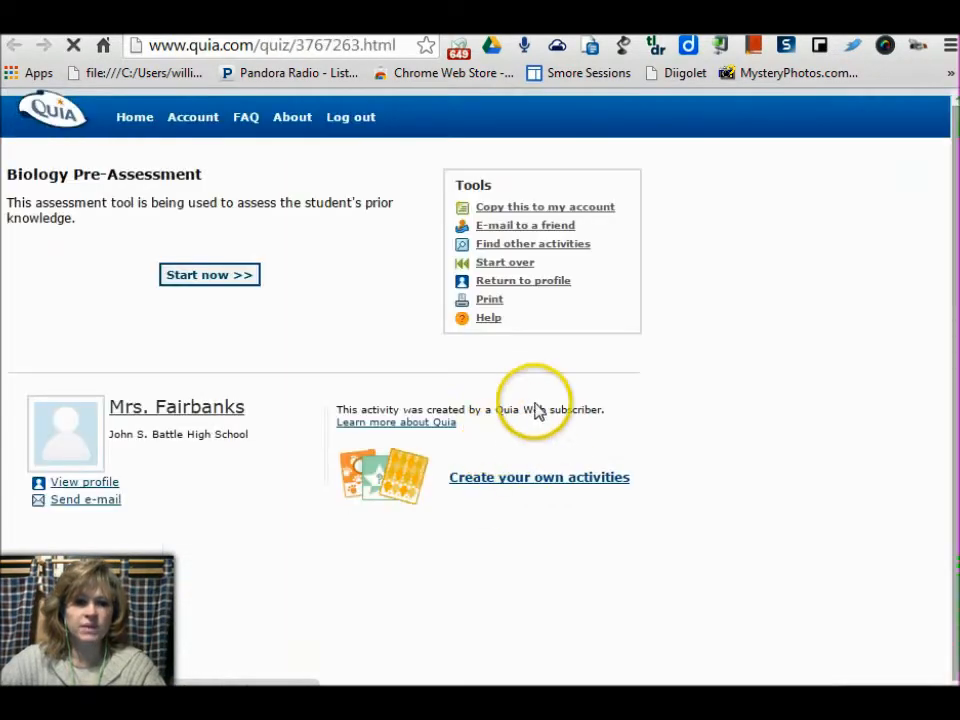
{"action": "left_click", "coordinate": [205, 273]}
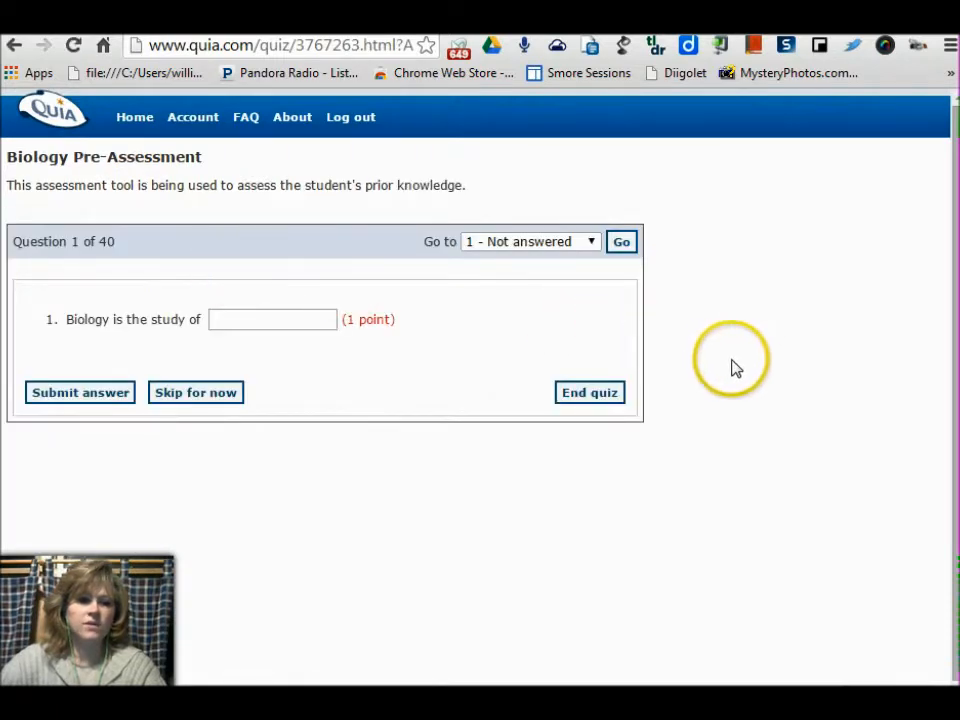
{"action": "left_click", "coordinate": [206, 396]}
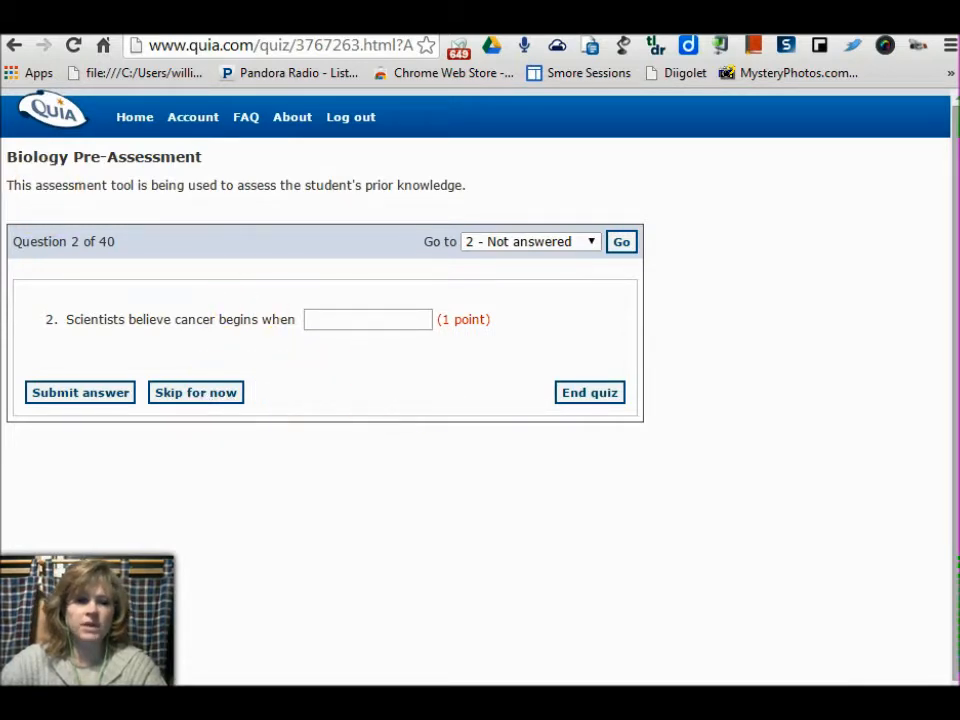
{"action": "left_click", "coordinate": [14, 45]}
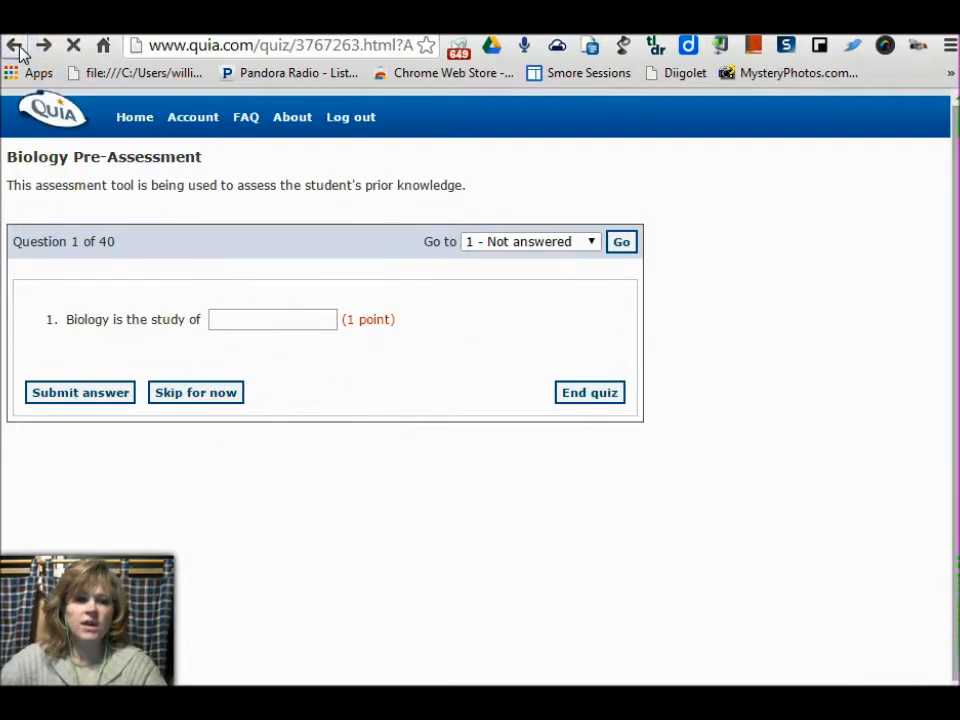
{"action": "left_click", "coordinate": [17, 46]}
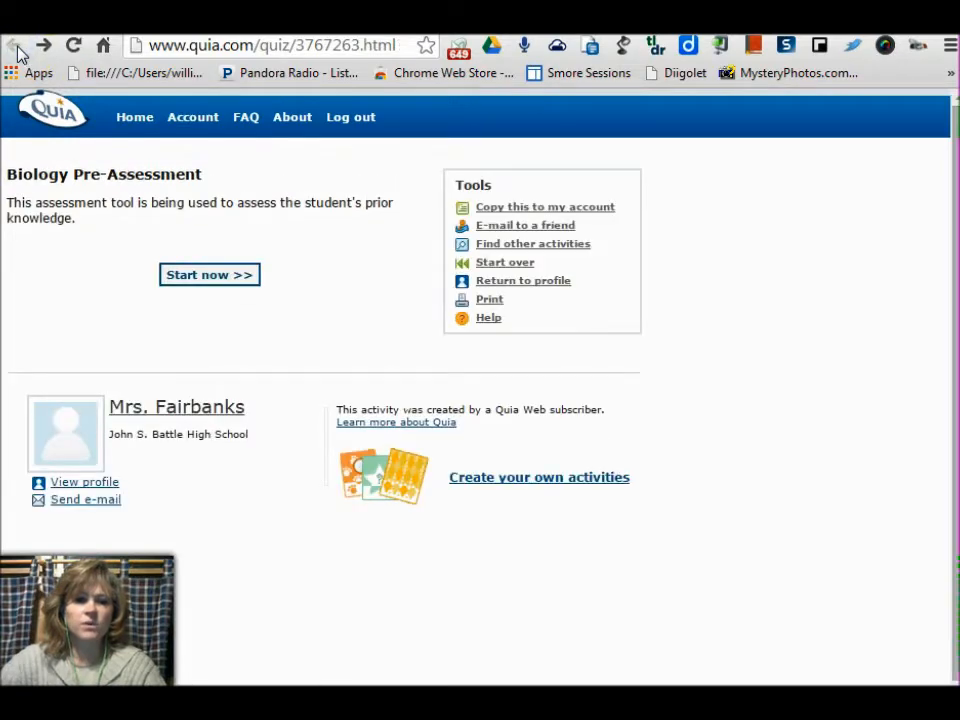
{"action": "left_click", "coordinate": [272, 20]}
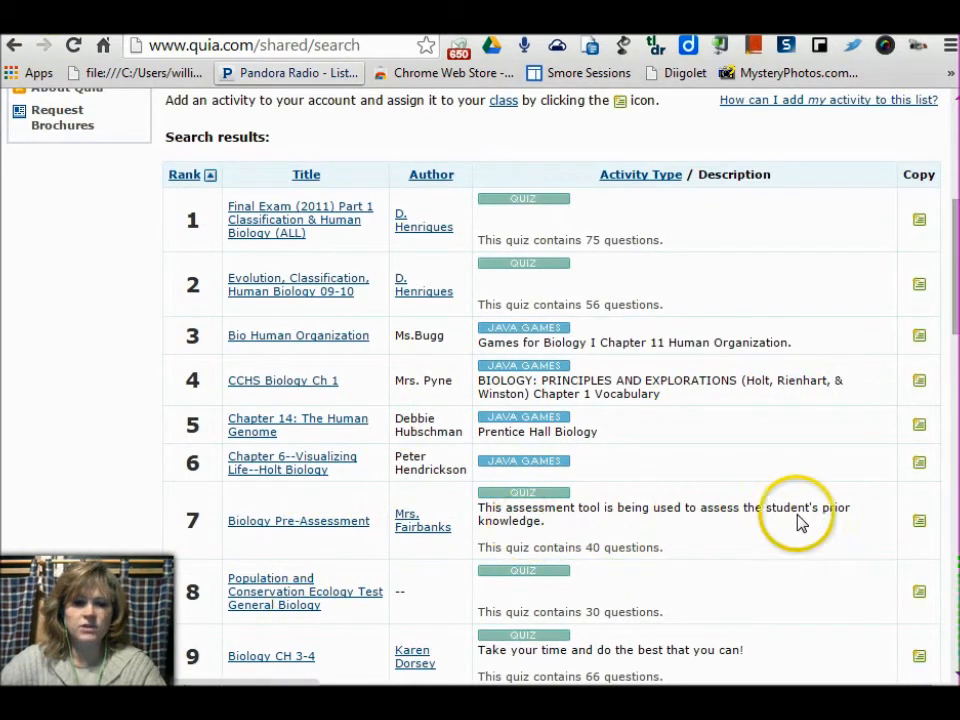
Copy the Biology Pre-Assessment quiz to the account without assigning it to any class, and return to the search results.
{"action": "left_click", "coordinate": [920, 525]}
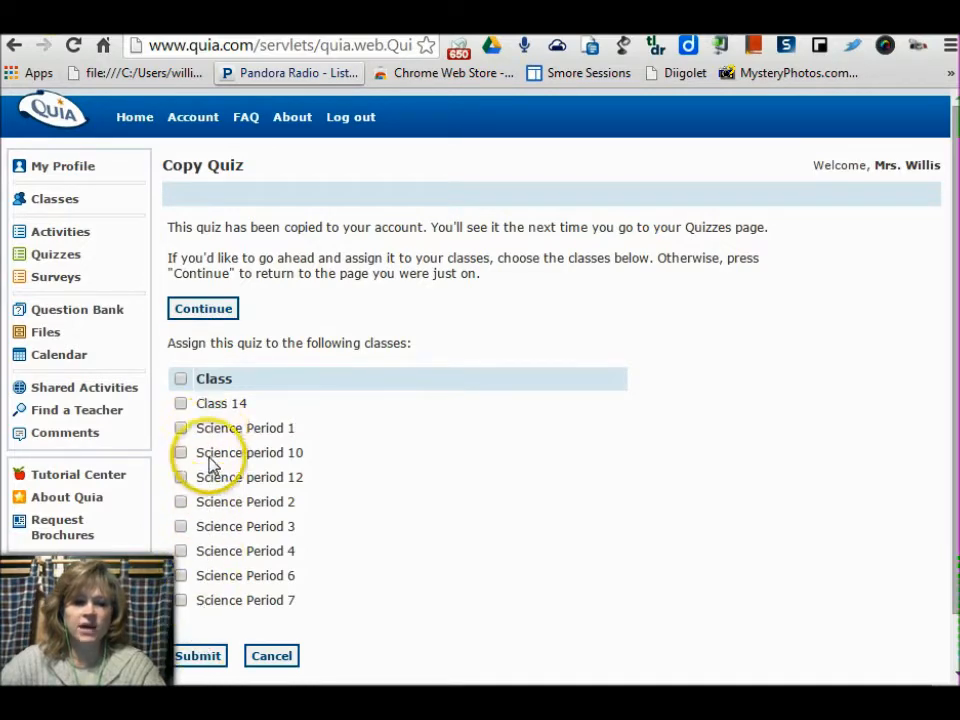
{"action": "left_click", "coordinate": [206, 311]}
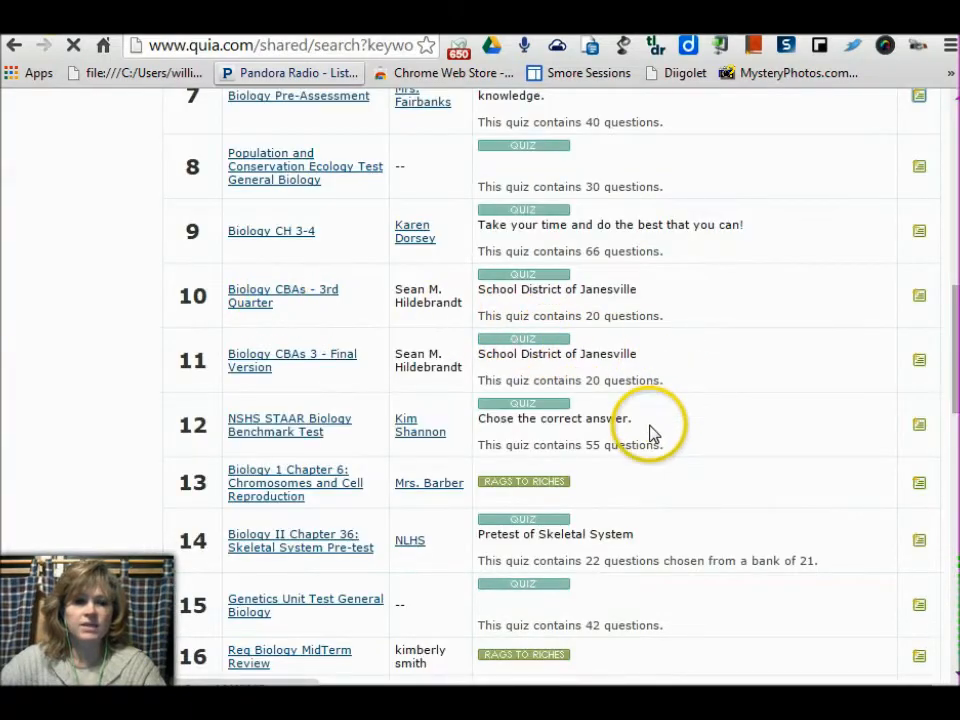
{"action": "scroll", "coordinate": [649, 433], "scroll_direction": "down", "scroll_amount": 2}
{"action": "scroll", "coordinate": [649, 433], "scroll_direction": "up", "scroll_amount": 9}
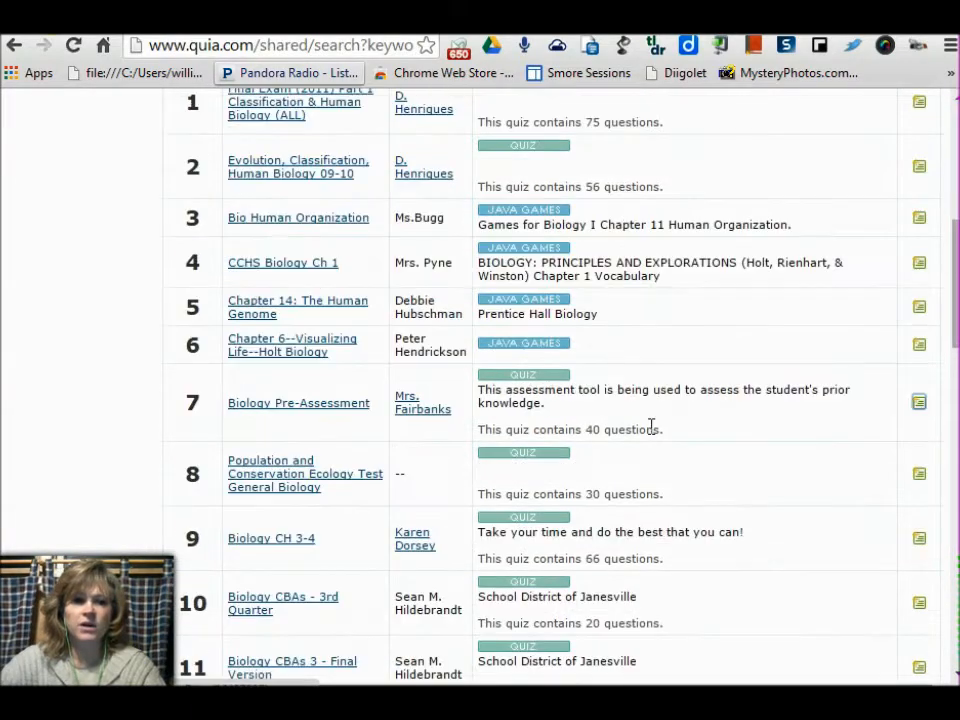
{"action": "scroll", "coordinate": [649, 433], "scroll_direction": "up", "scroll_amount": 2}
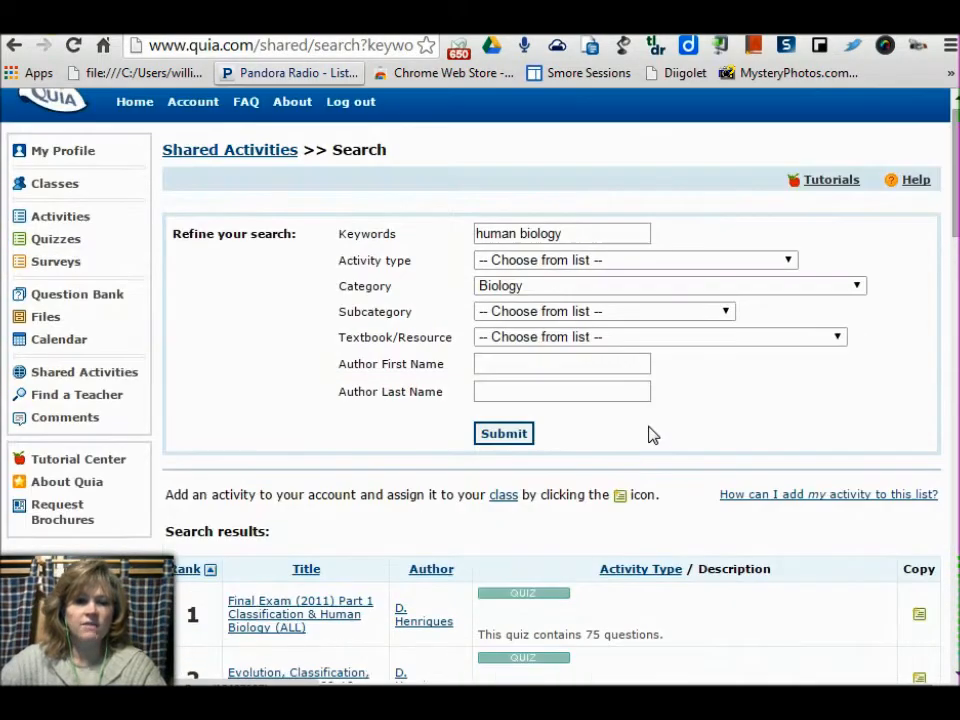
Find the copied Biology Pre-Assessment under Other Quizzes on the Quizzes page, preview it, and close the preview.
{"action": "left_click", "coordinate": [58, 240]}
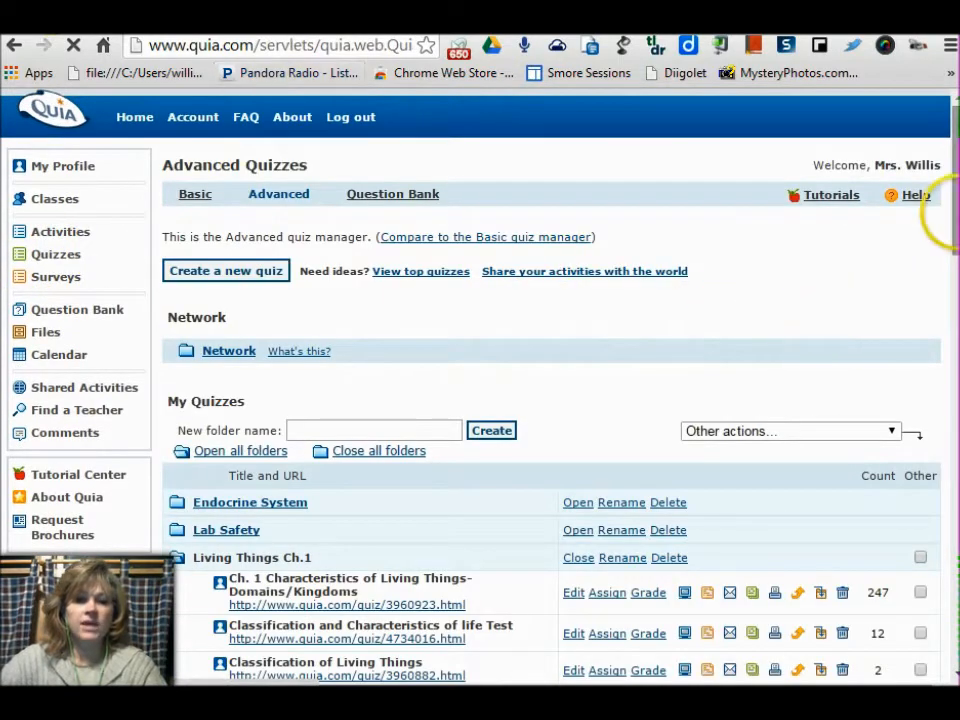
{"action": "left_click_drag", "start_coordinate": [946, 215], "coordinate": [950, 548]}
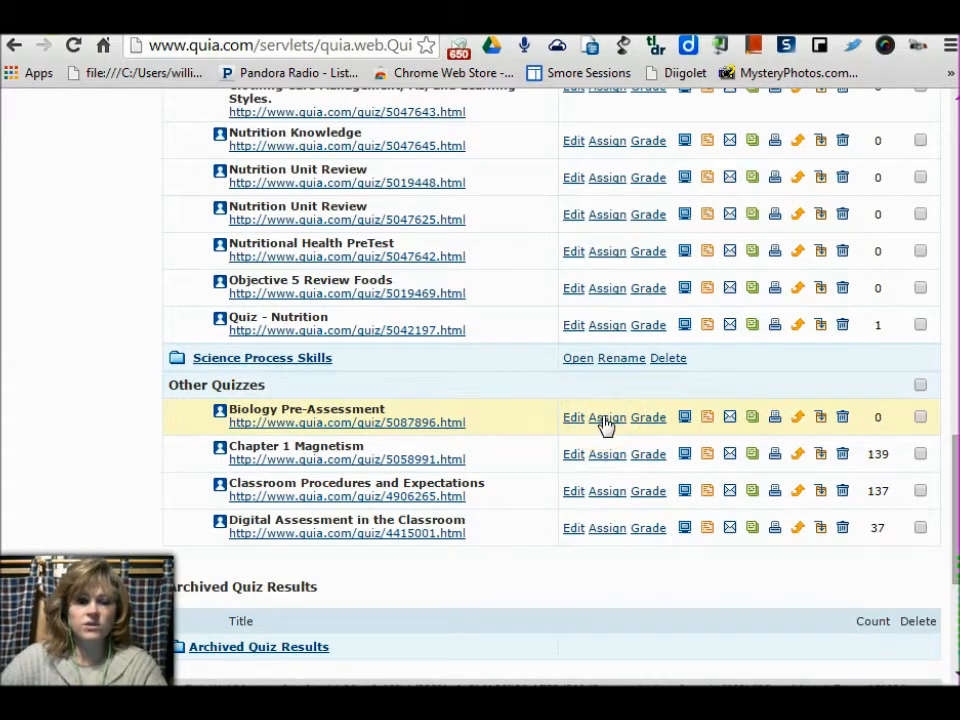
{"action": "left_click", "coordinate": [686, 424]}
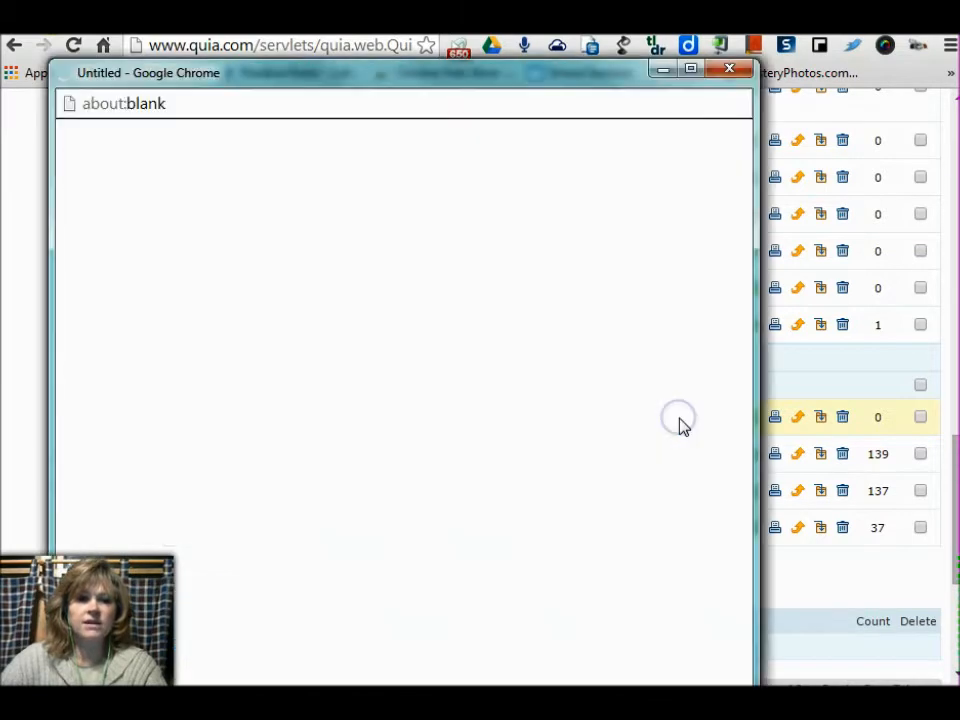
{"action": "left_click_drag", "start_coordinate": [744, 165], "coordinate": [741, 216]}
{"action": "left_click", "coordinate": [736, 76]}
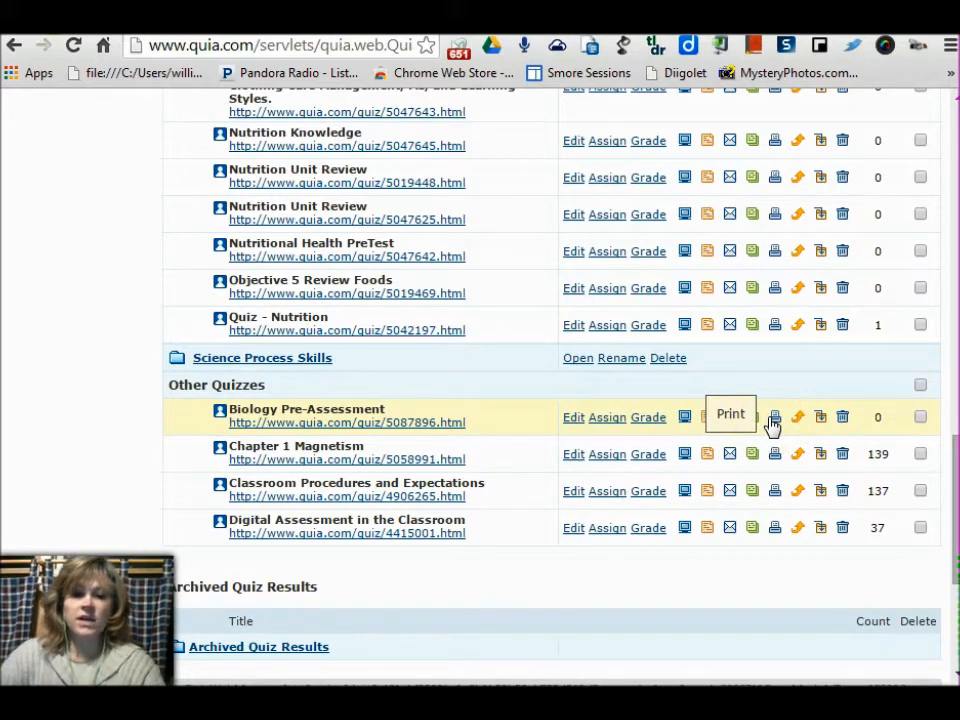
Create a new quiz in the Basic quiz manager and title it "What do I know about Quia?", leaving the description empty.
{"action": "left_click", "coordinate": [846, 420]}
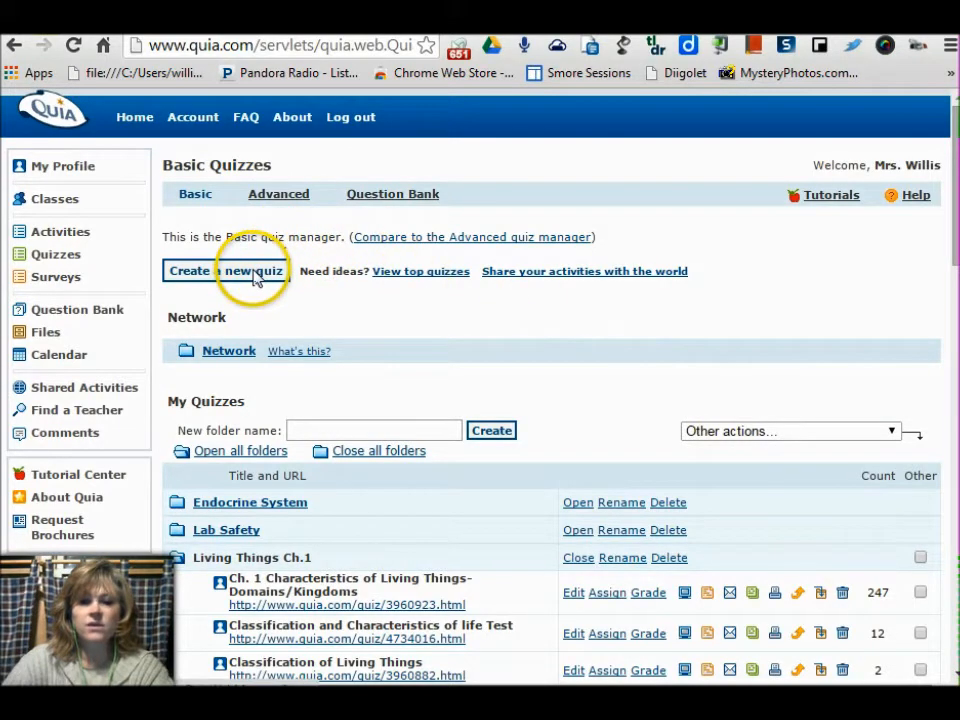
{"action": "left_click", "coordinate": [253, 276]}
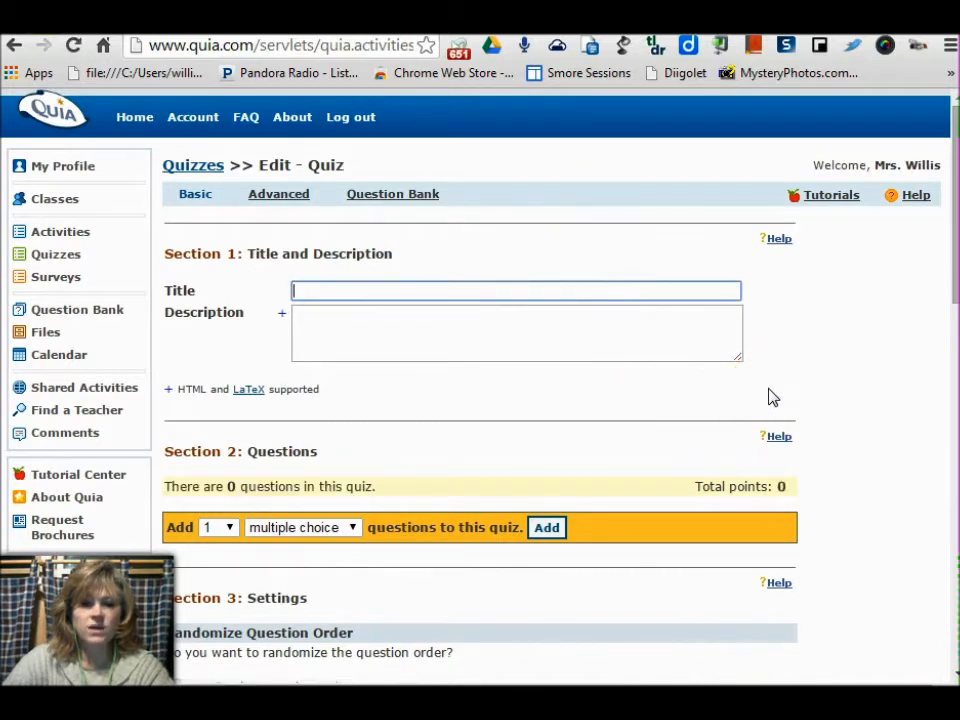
{"action": "left_click", "coordinate": [519, 290]}
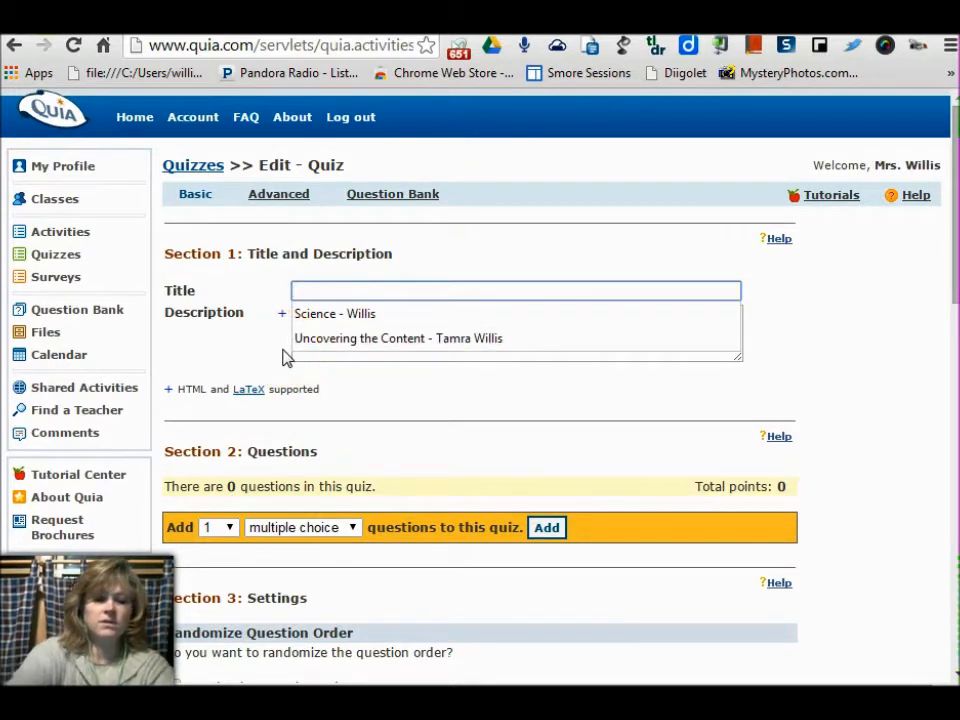
{"action": "type", "text": "What do I know about Quia"}
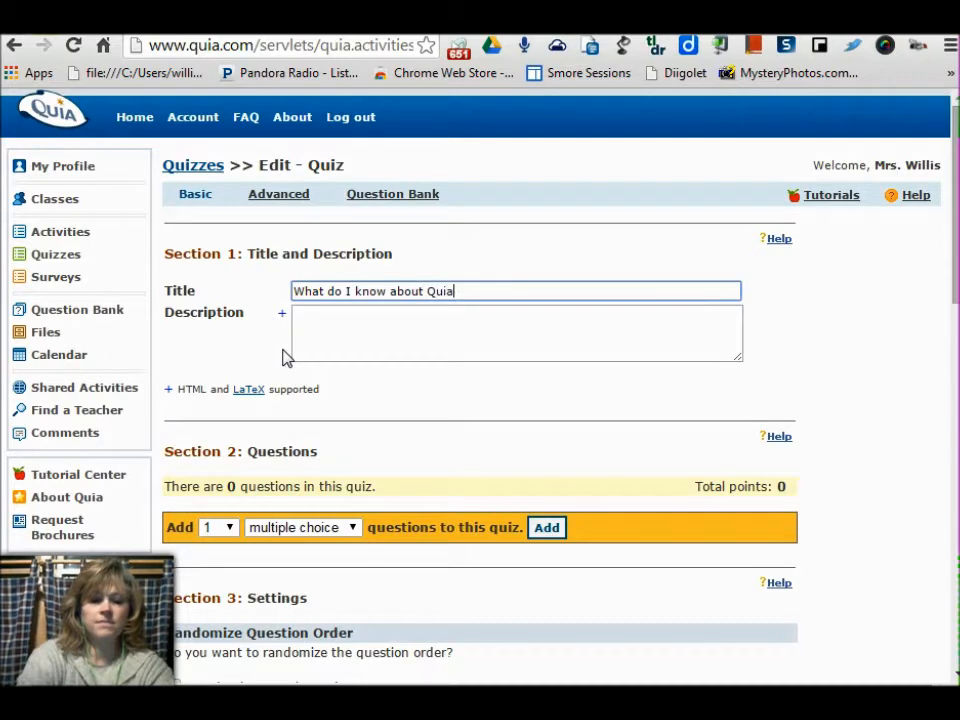
{"action": "left_click", "coordinate": [390, 321]}
{"action": "type", "text": "a"}
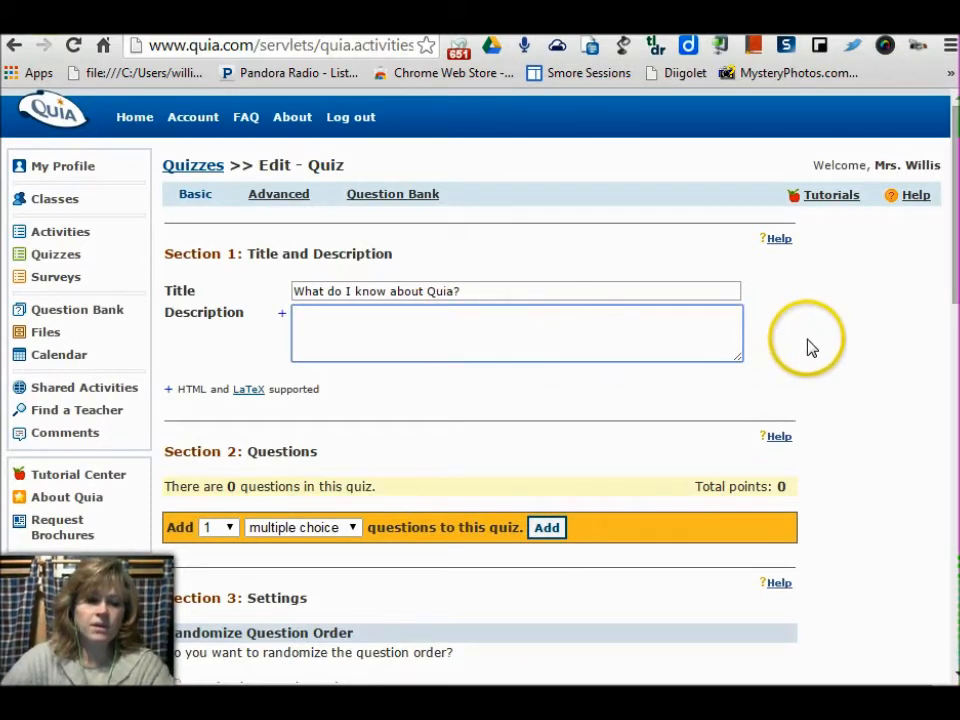
Add 3 multiple choice questions to the quiz.
{"action": "scroll", "coordinate": [800, 350], "scroll_direction": "down", "scroll_amount": 2}
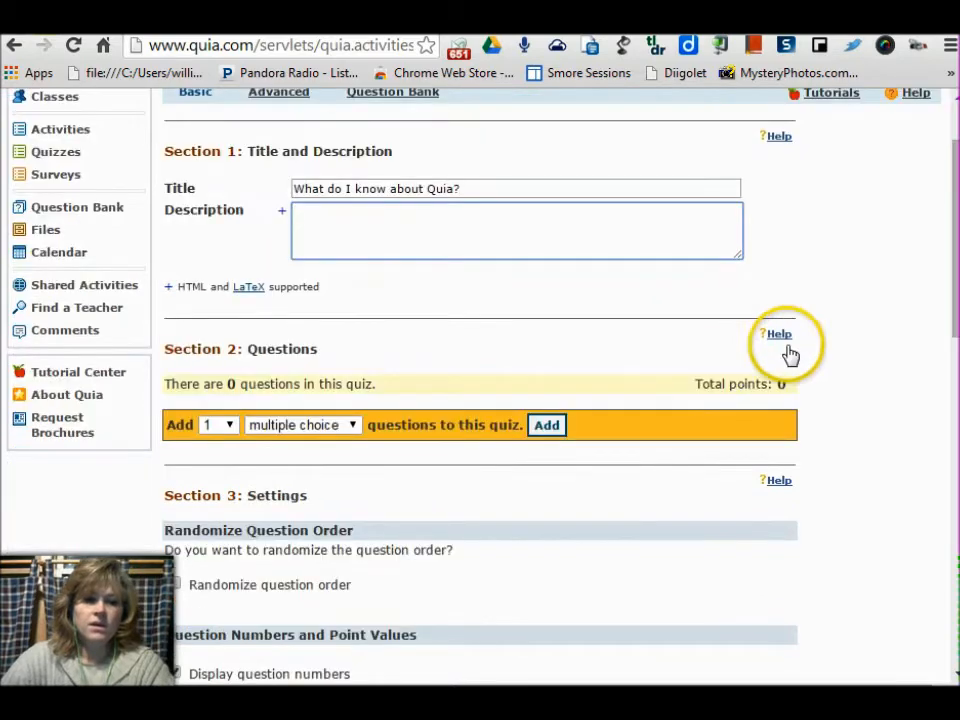
{"action": "left_click", "coordinate": [229, 425]}
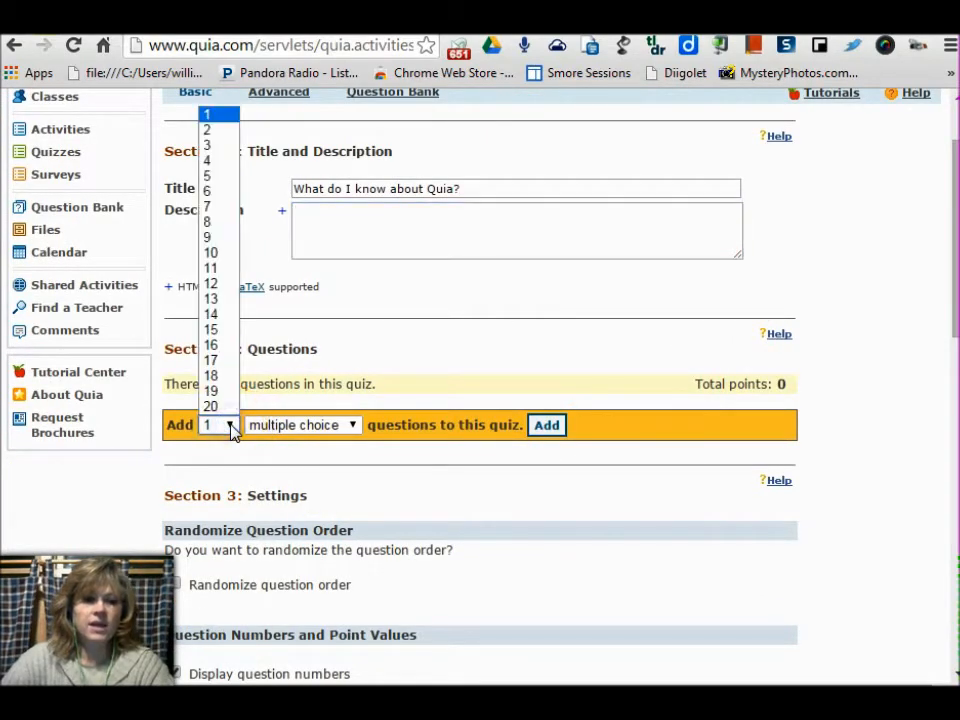
{"action": "left_click", "coordinate": [355, 425]}
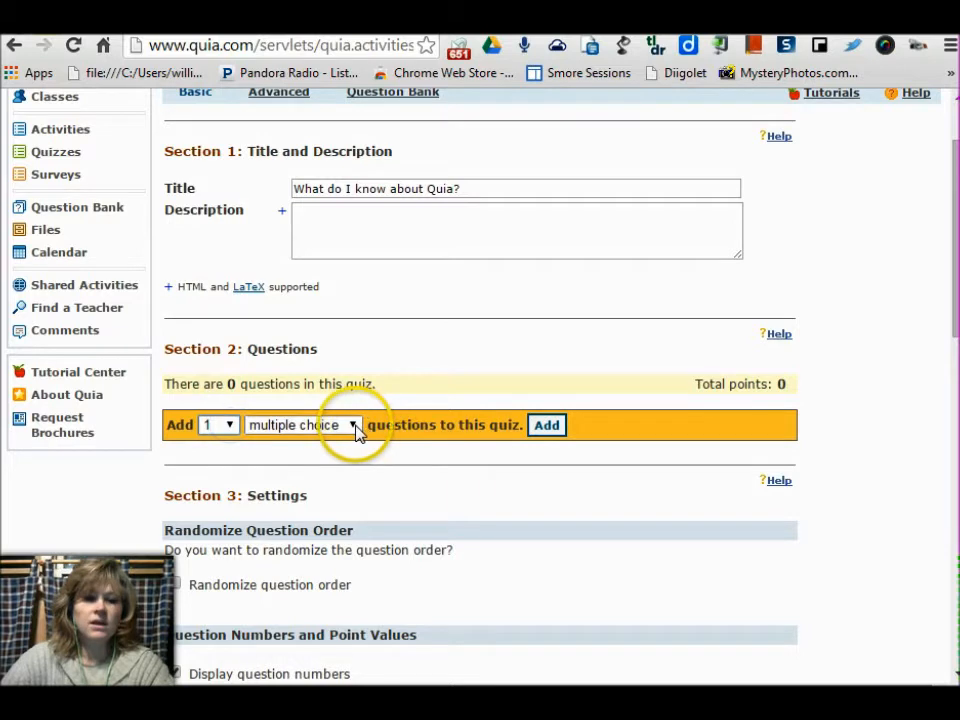
{"action": "left_click", "coordinate": [354, 426]}
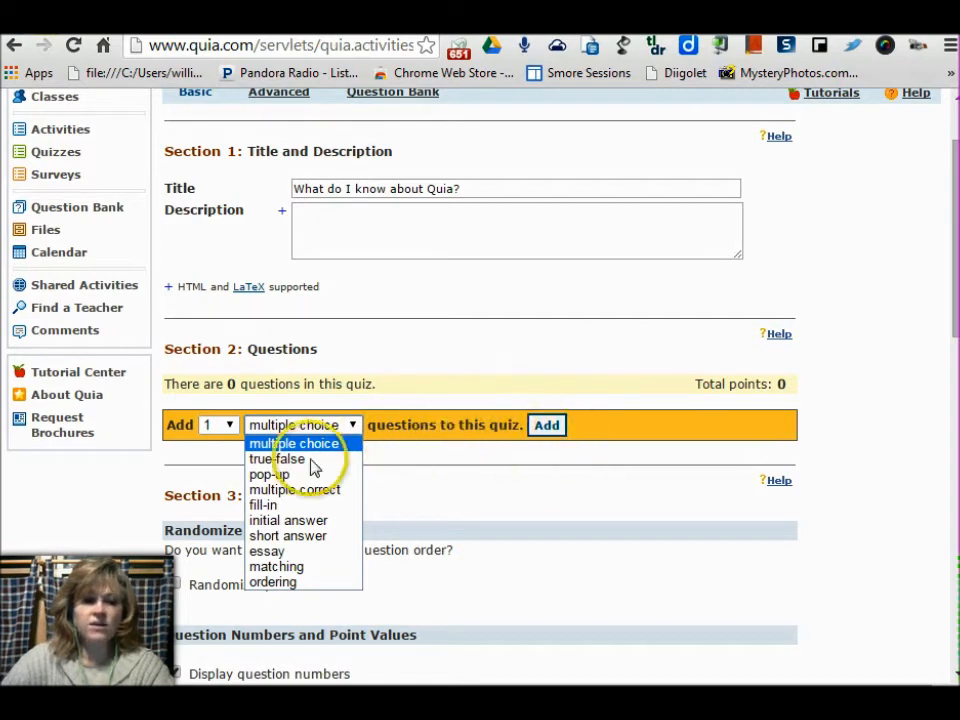
{"action": "left_click", "coordinate": [230, 426]}
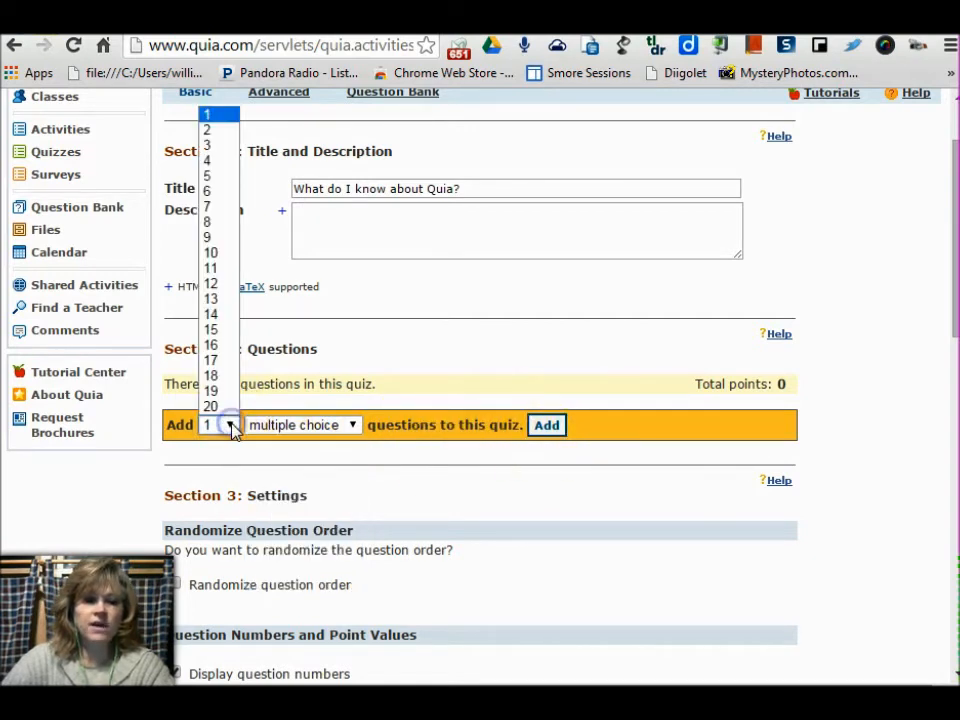
{"action": "left_click", "coordinate": [213, 147]}
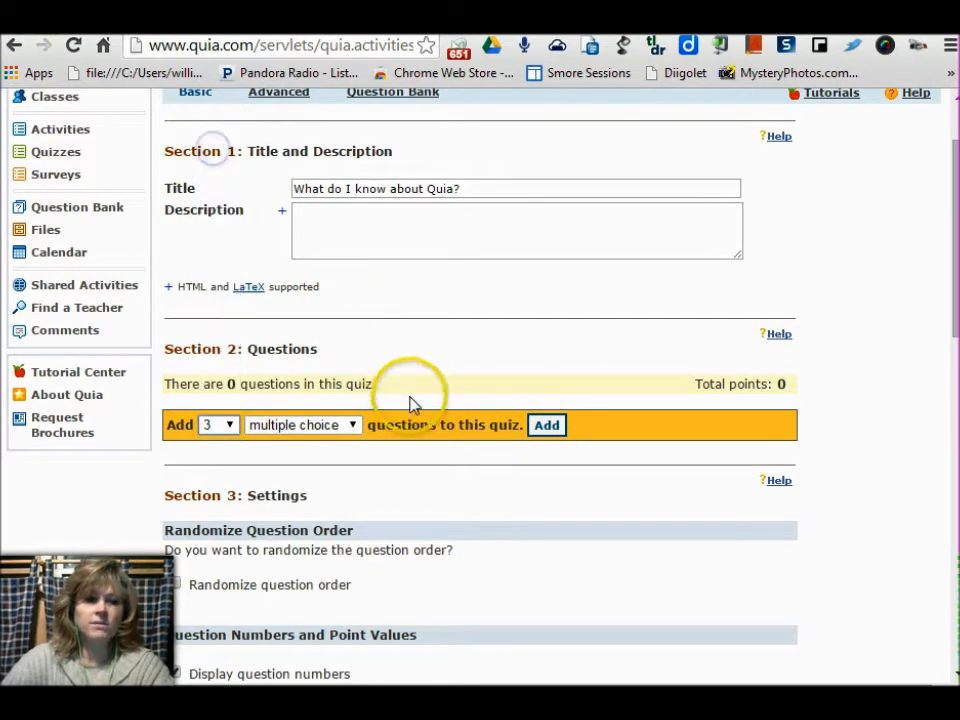
{"action": "left_click", "coordinate": [540, 425]}
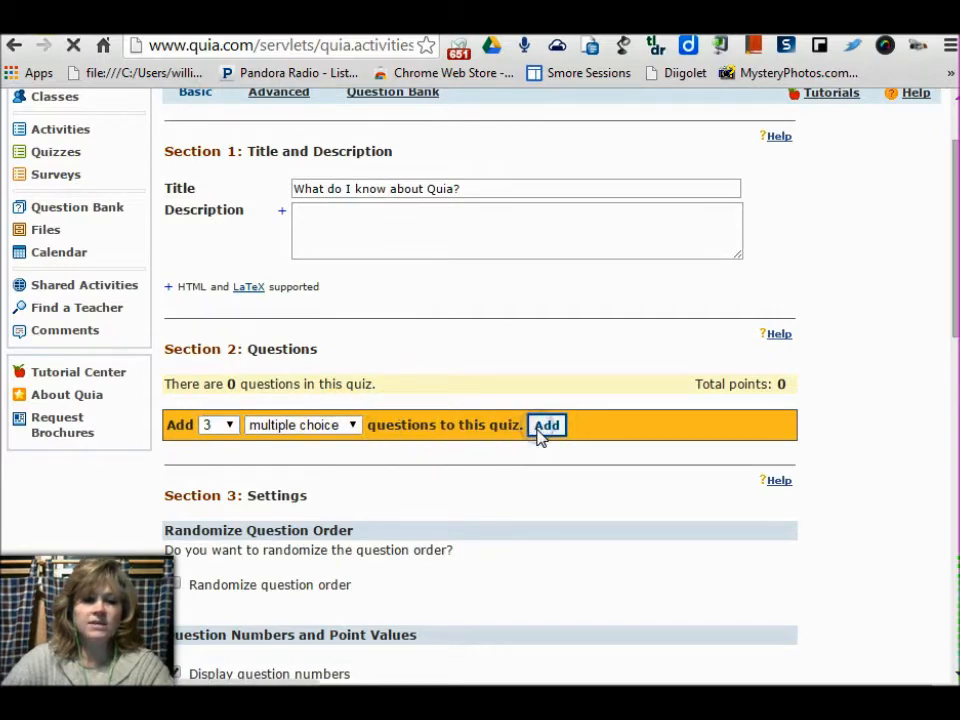
{"action": "scroll", "coordinate": [818, 412], "scroll_direction": "down", "scroll_amount": 3}
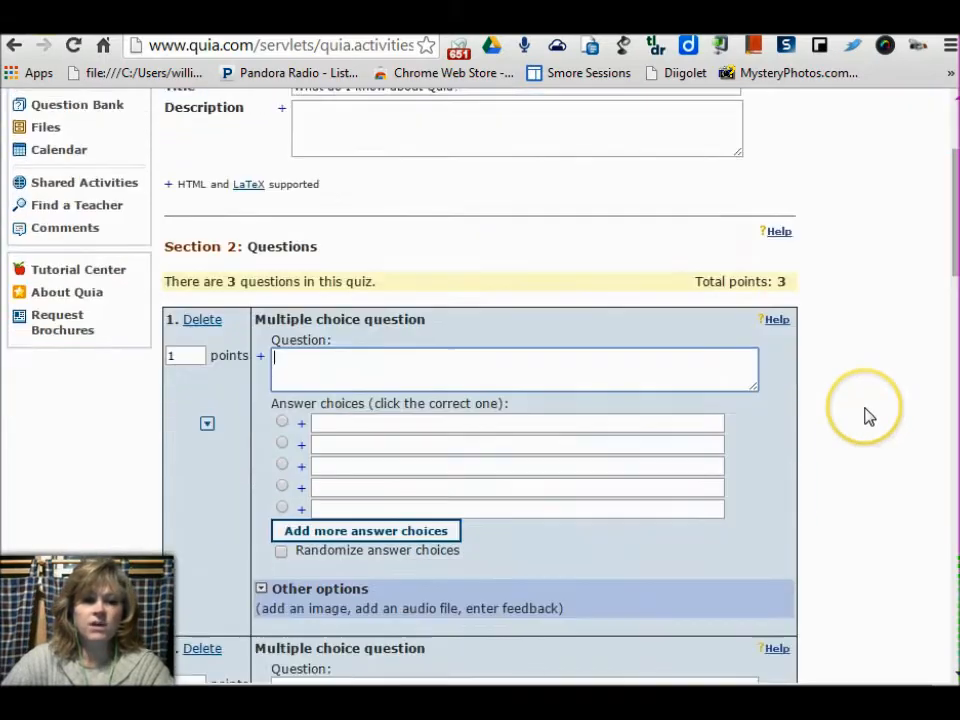
{"action": "scroll", "coordinate": [868, 416], "scroll_direction": "down", "scroll_amount": 6}
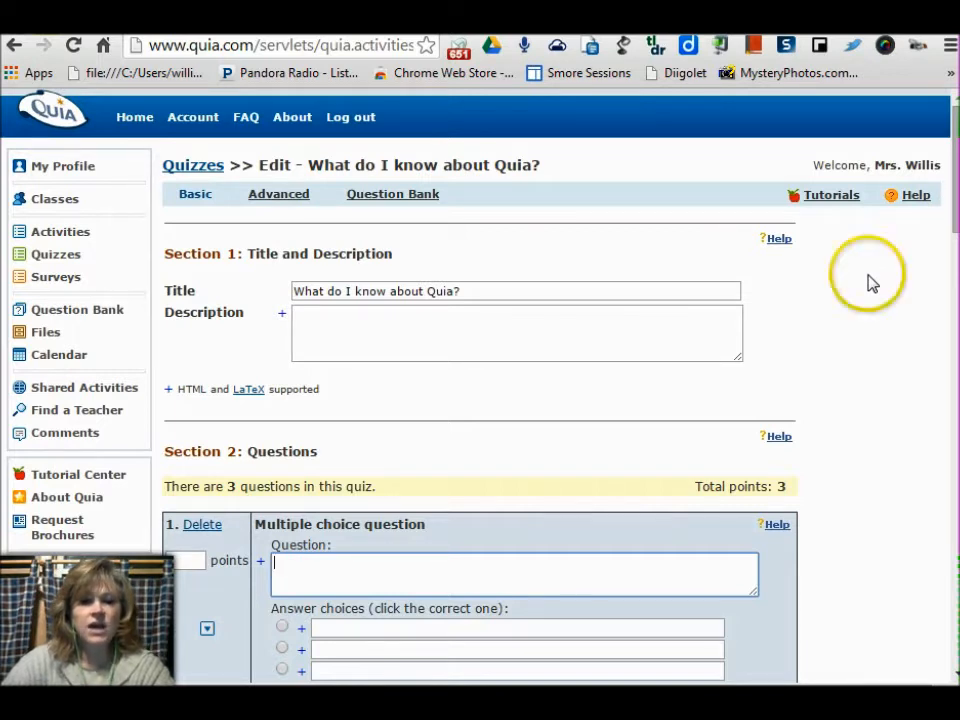
{"action": "left_click", "coordinate": [853, 195]}
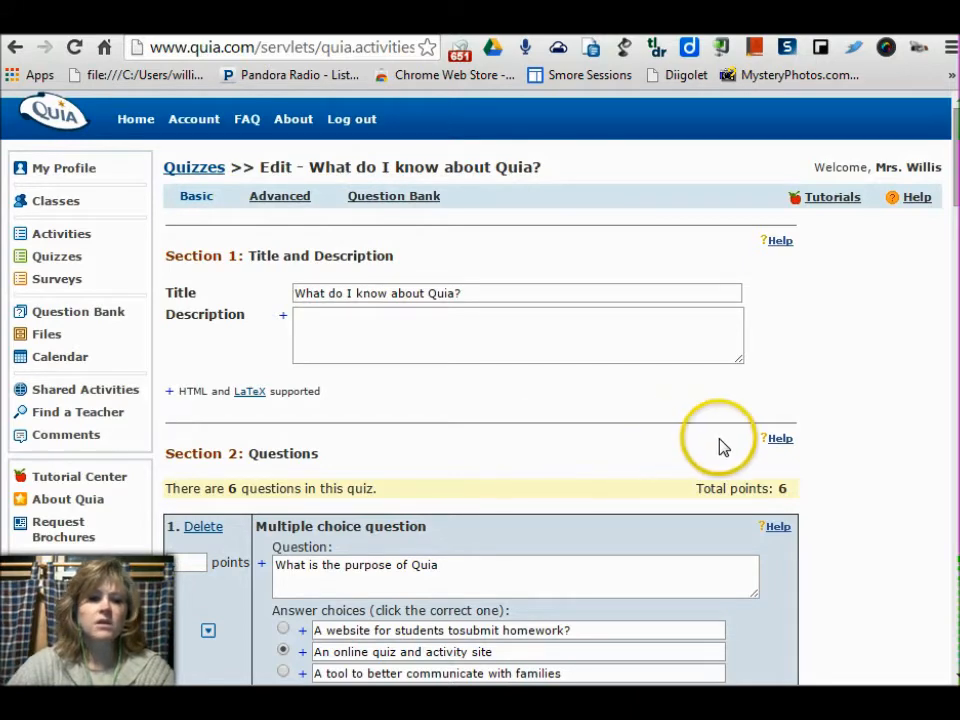
Turn on randomized question order in the quiz settings.
{"action": "scroll", "coordinate": [800, 480], "scroll_direction": "down", "scroll_amount": 15}
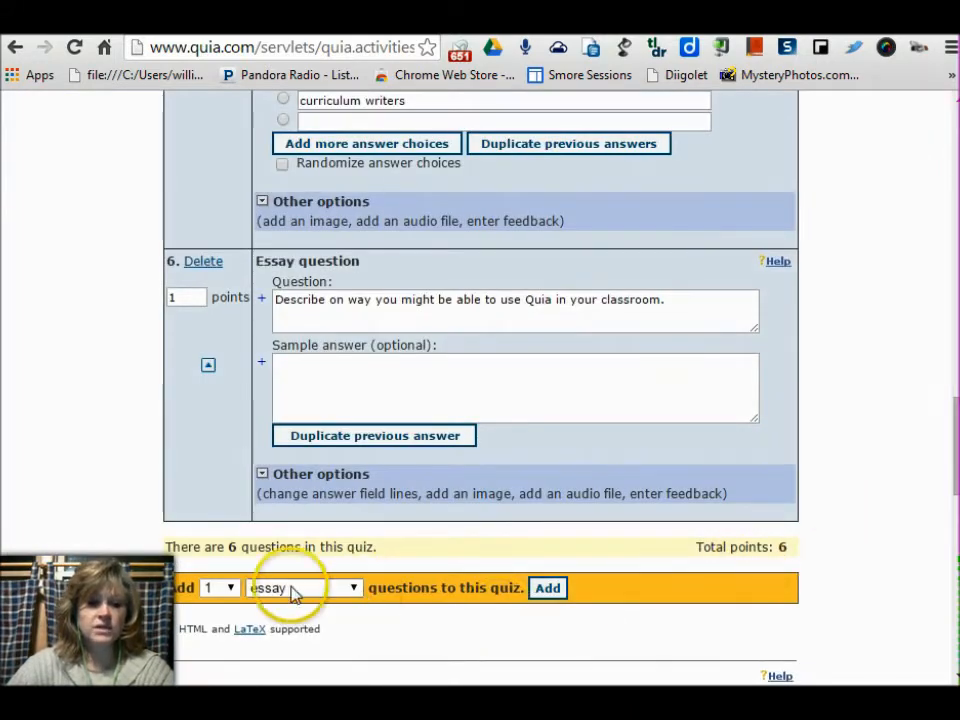
{"action": "scroll", "coordinate": [890, 578], "scroll_direction": "down", "scroll_amount": 4}
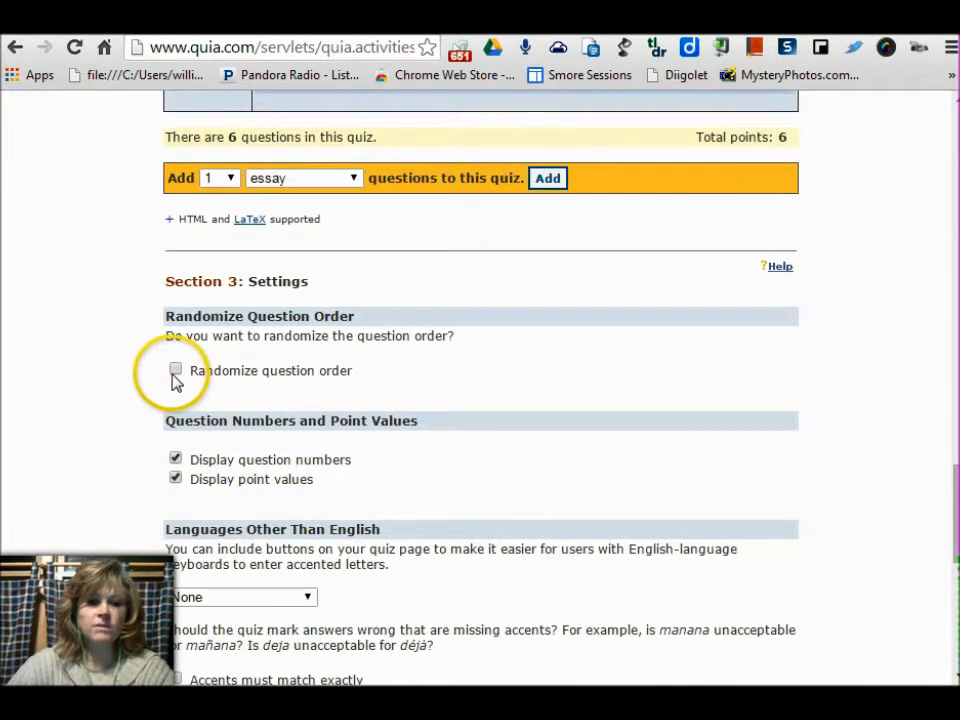
{"action": "left_click", "coordinate": [176, 372]}
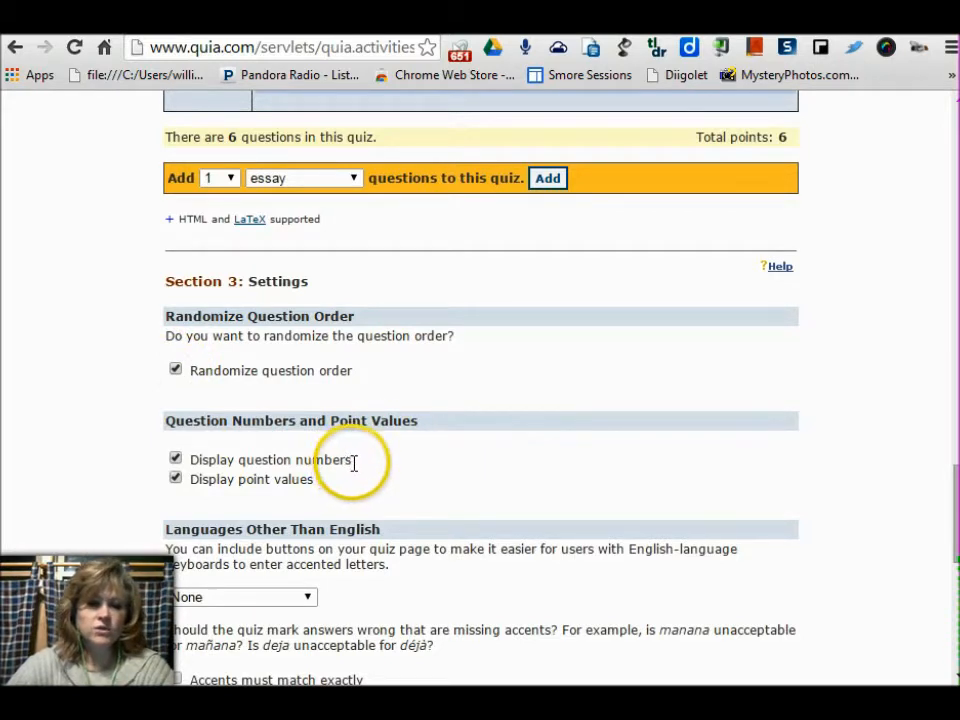
Check the language choices for accented-letter buttons and keep the setting at None.
{"action": "scroll", "coordinate": [378, 467], "scroll_direction": "down", "scroll_amount": 1}
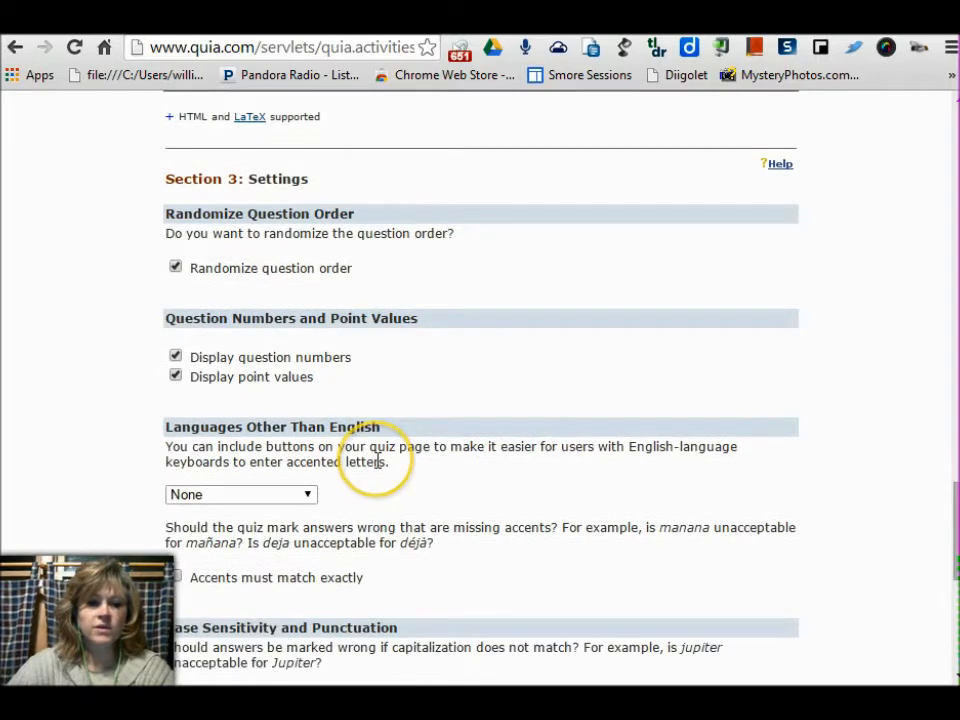
{"action": "scroll", "coordinate": [378, 462], "scroll_direction": "down", "scroll_amount": 1}
{"action": "left_click", "coordinate": [306, 394]}
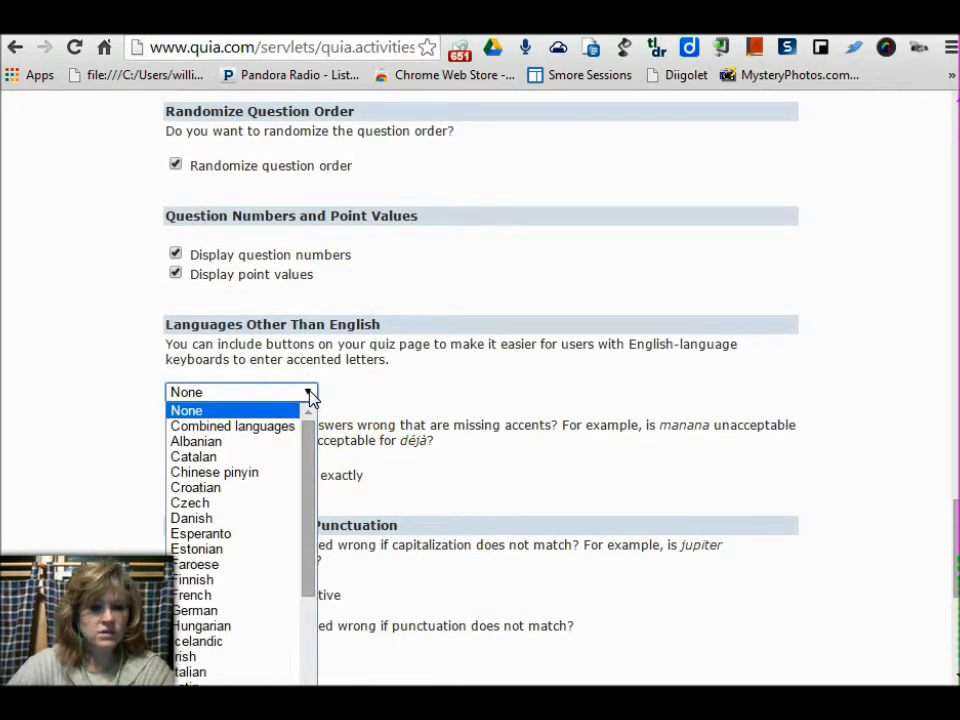
{"action": "left_click", "coordinate": [193, 350]}
{"action": "scroll", "coordinate": [193, 350], "scroll_direction": "down", "scroll_amount": 2}
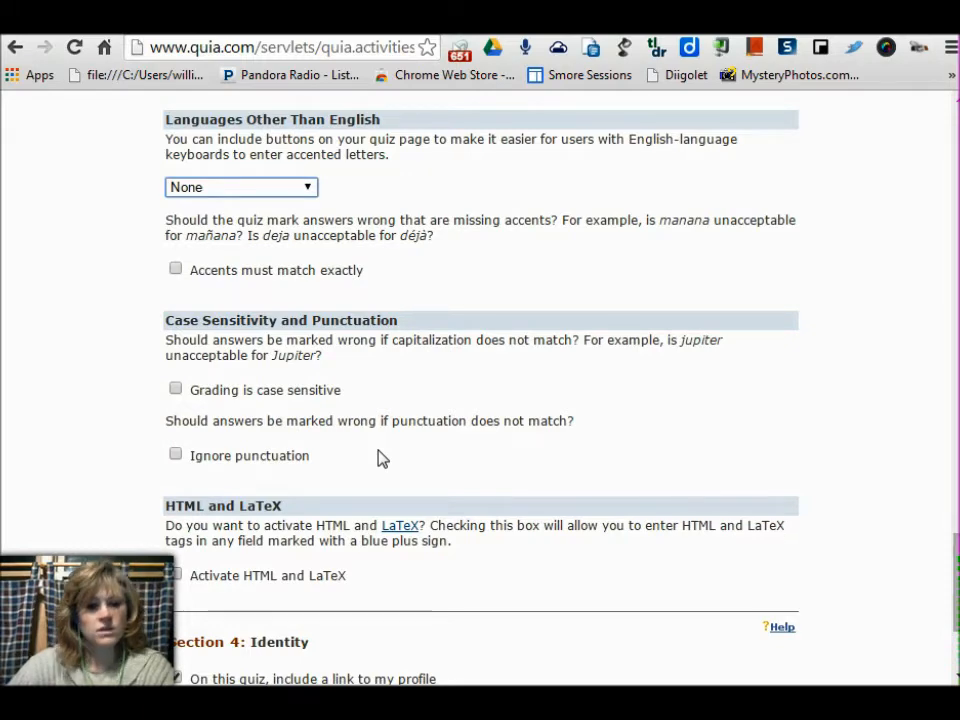
Activate HTML and LaTeX, and swap the profile link on the quiz for a link to the quiz on the profile page.
{"action": "scroll", "coordinate": [380, 457], "scroll_direction": "down", "scroll_amount": 1}
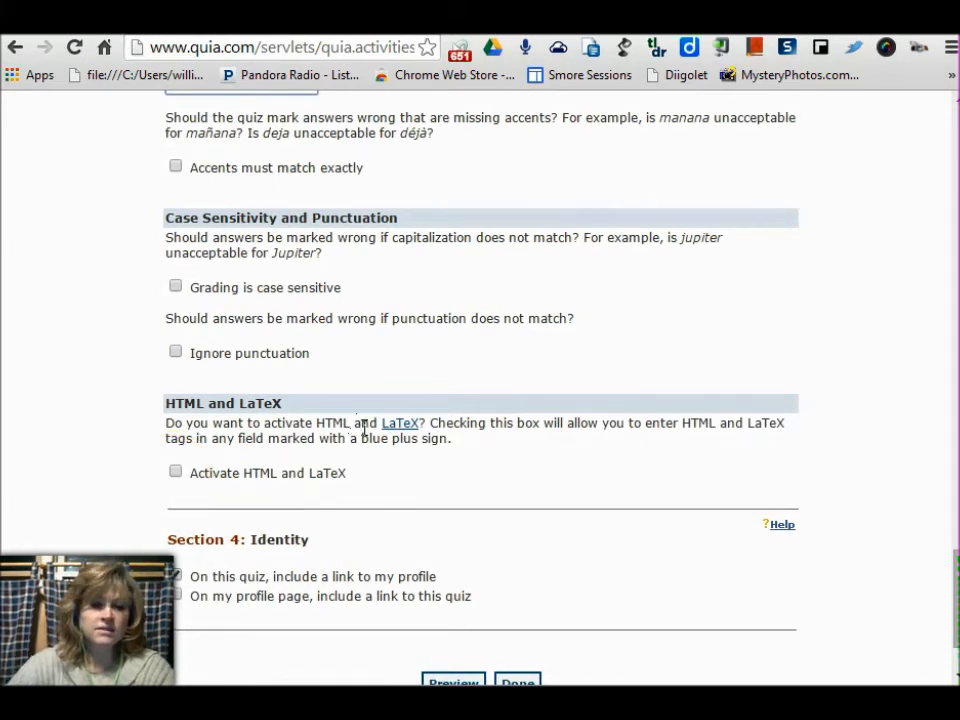
{"action": "left_click", "coordinate": [176, 472]}
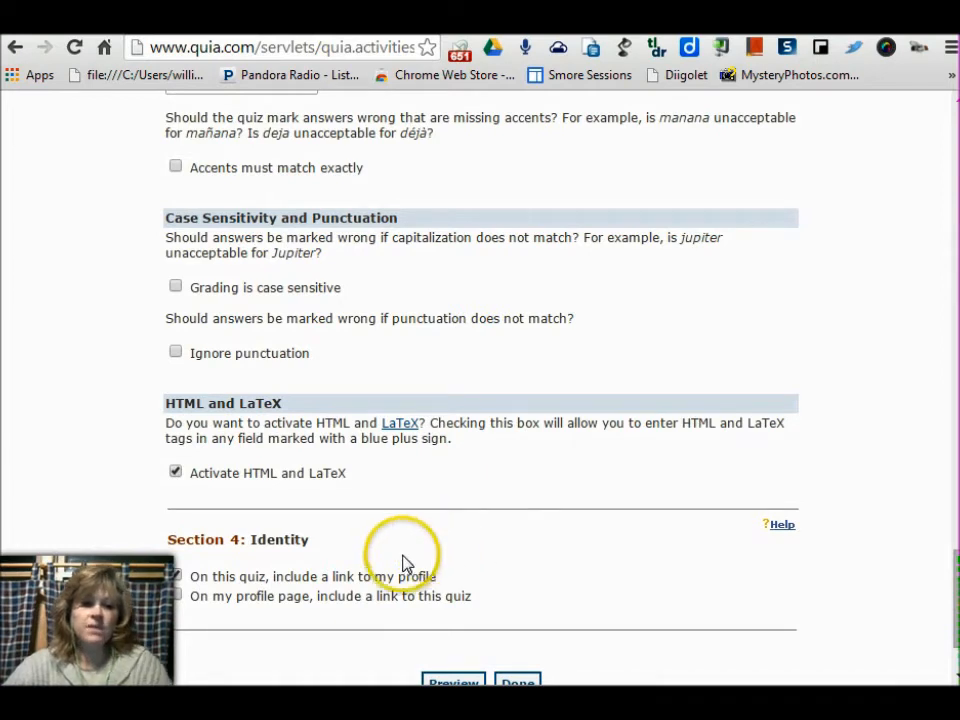
{"action": "left_click", "coordinate": [176, 578]}
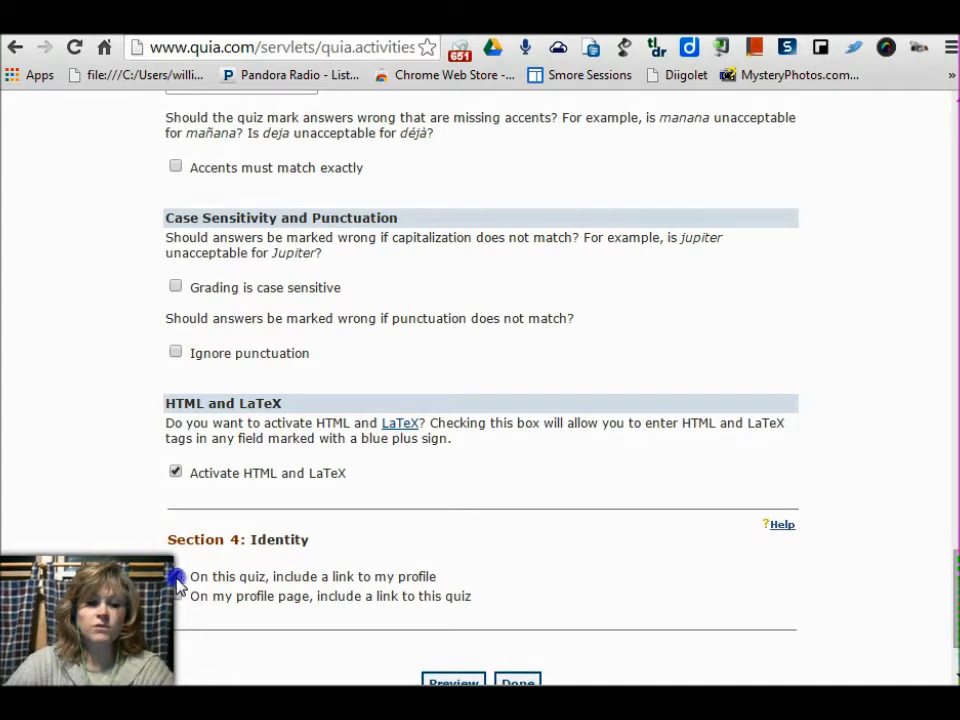
{"action": "left_click", "coordinate": [177, 596]}
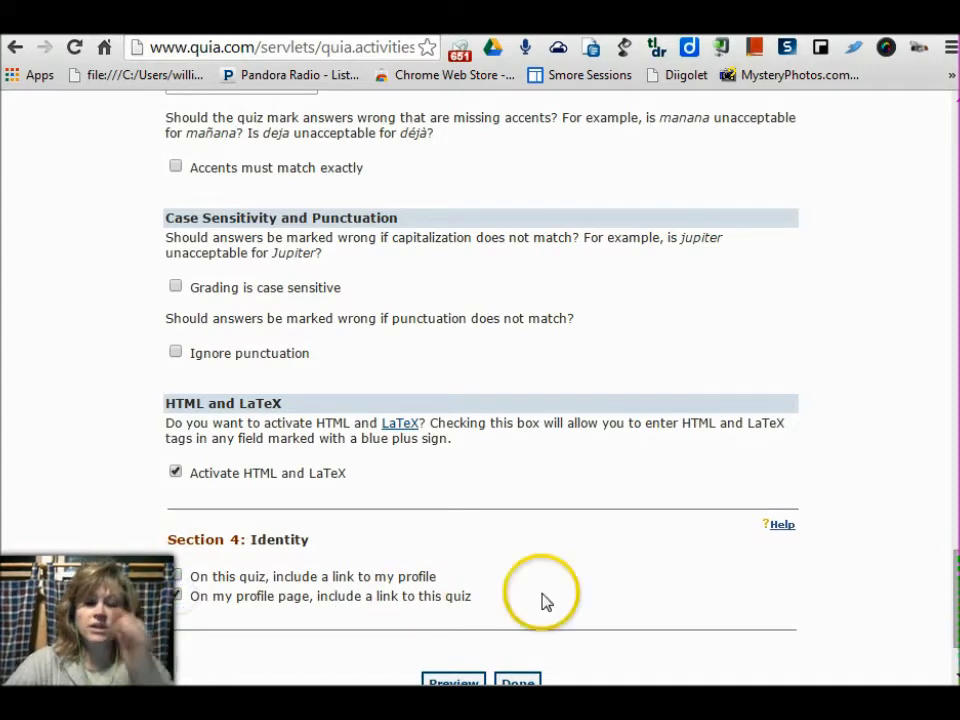
Preview the whole quiz through the essay question and return to editing.
{"action": "scroll", "coordinate": [614, 592], "scroll_direction": "down", "scroll_amount": 2}
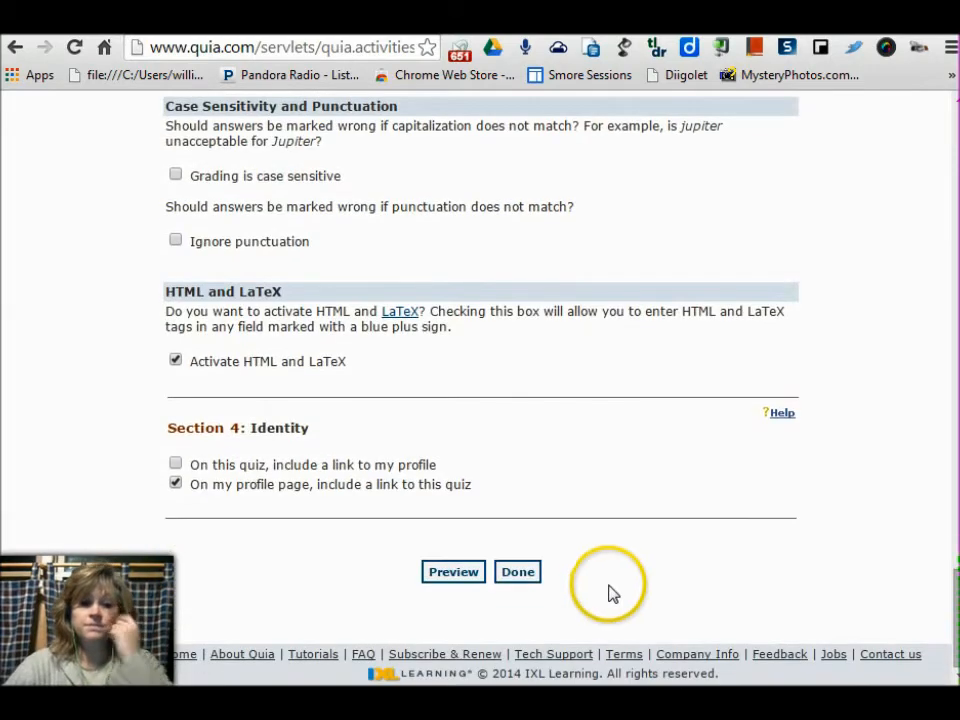
{"action": "left_click", "coordinate": [466, 579]}
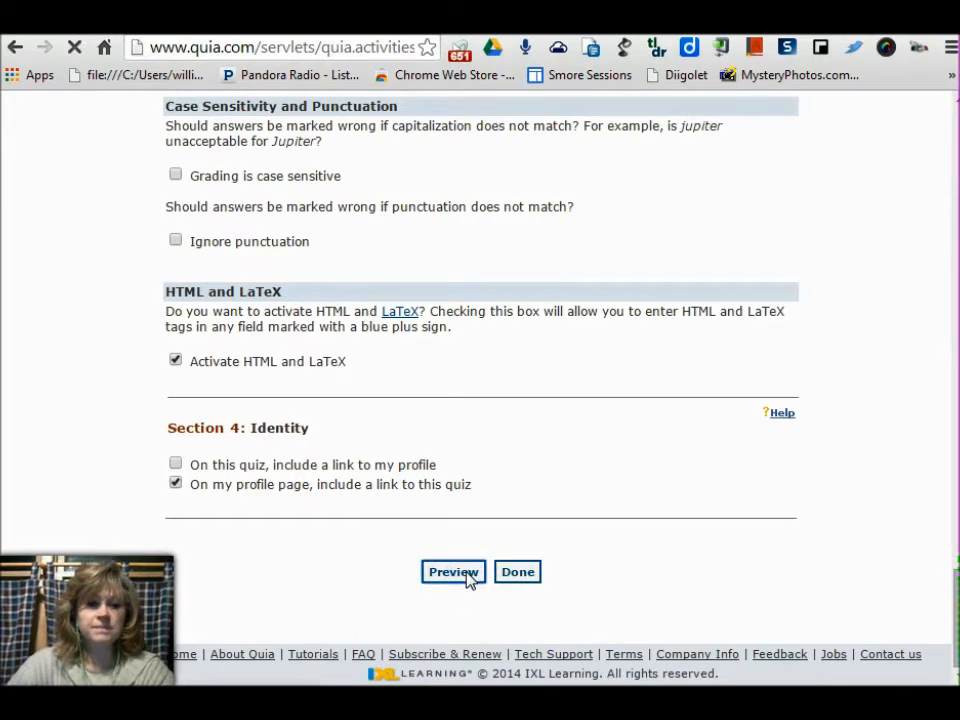
{"action": "scroll", "coordinate": [750, 456], "scroll_direction": "down", "scroll_amount": 5}
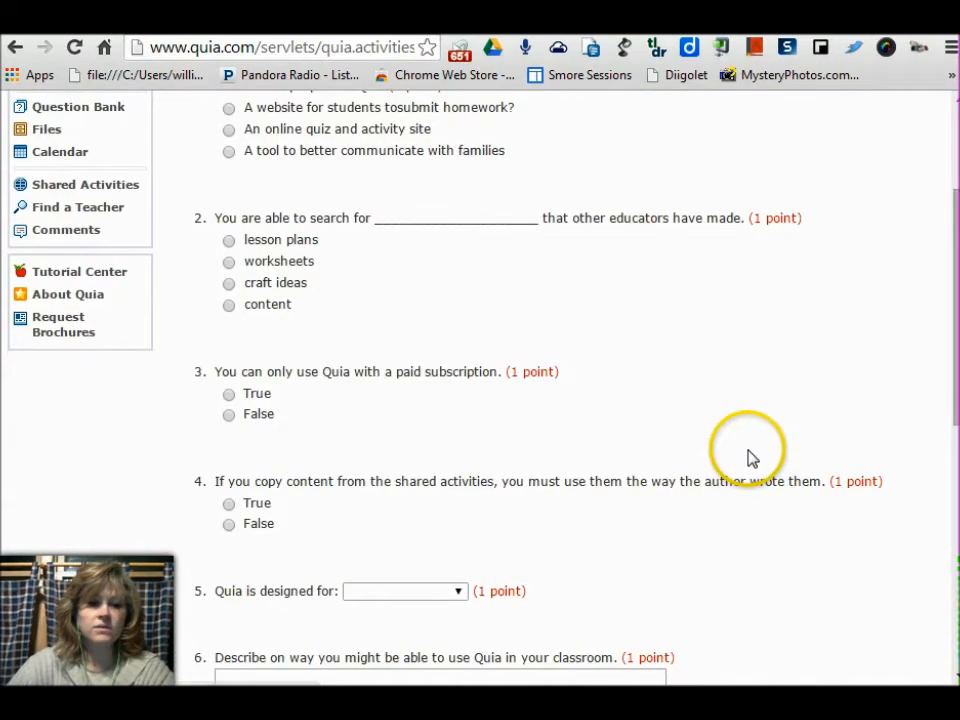
{"action": "scroll", "coordinate": [750, 456], "scroll_direction": "down", "scroll_amount": 4}
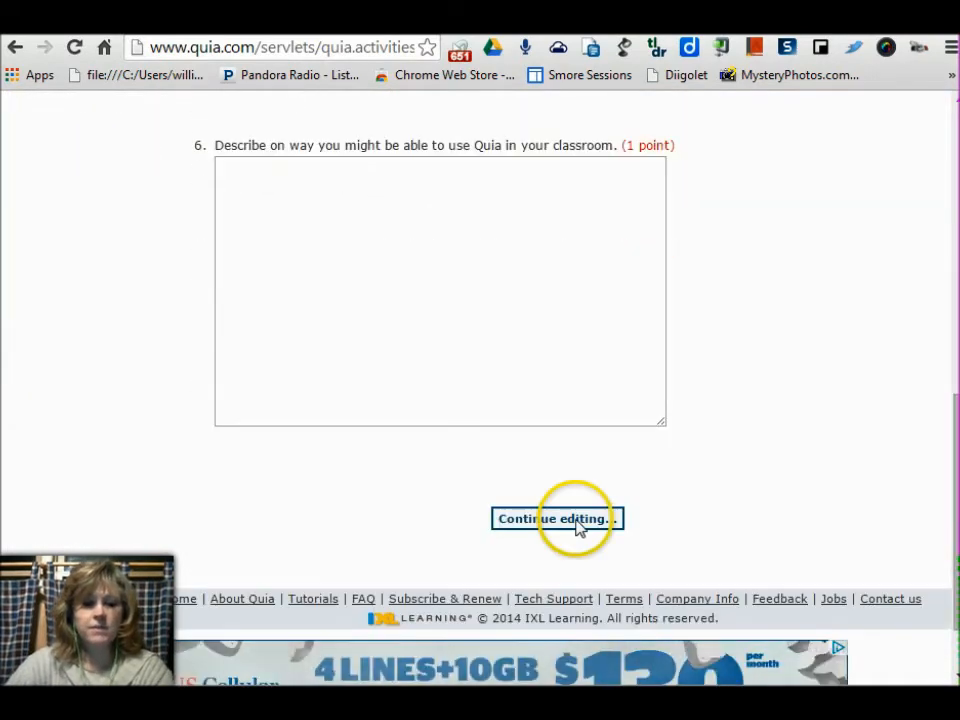
{"action": "left_click", "coordinate": [570, 522]}
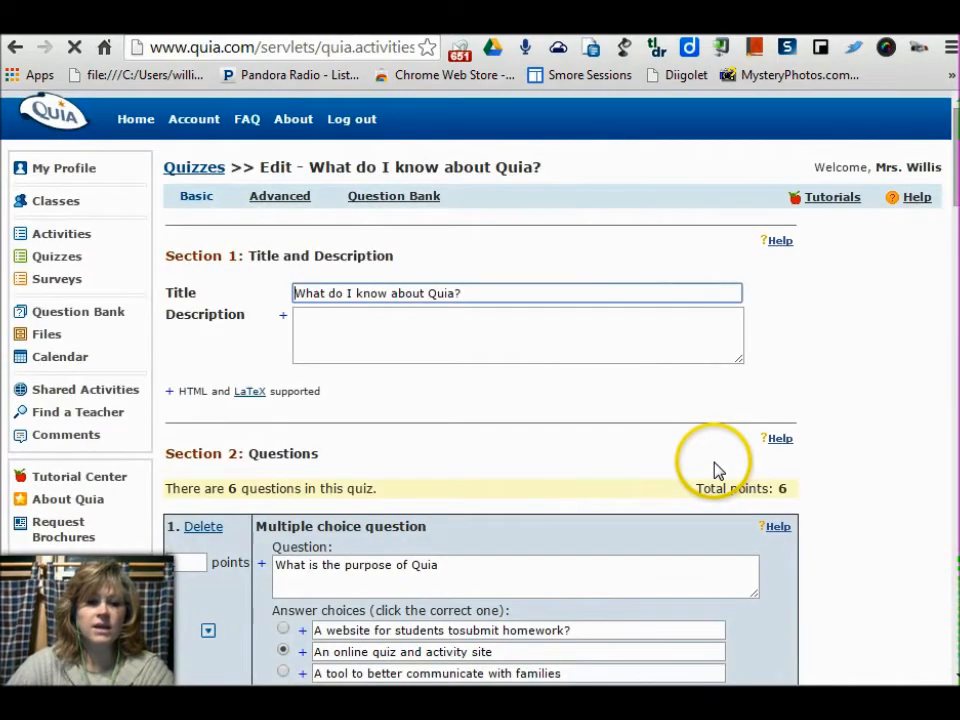
Finish editing the quiz and proceed to its assignment options and settings.
{"action": "scroll", "coordinate": [716, 469], "scroll_direction": "down", "scroll_amount": 3}
{"action": "scroll", "coordinate": [716, 469], "scroll_direction": "down", "scroll_amount": 15}
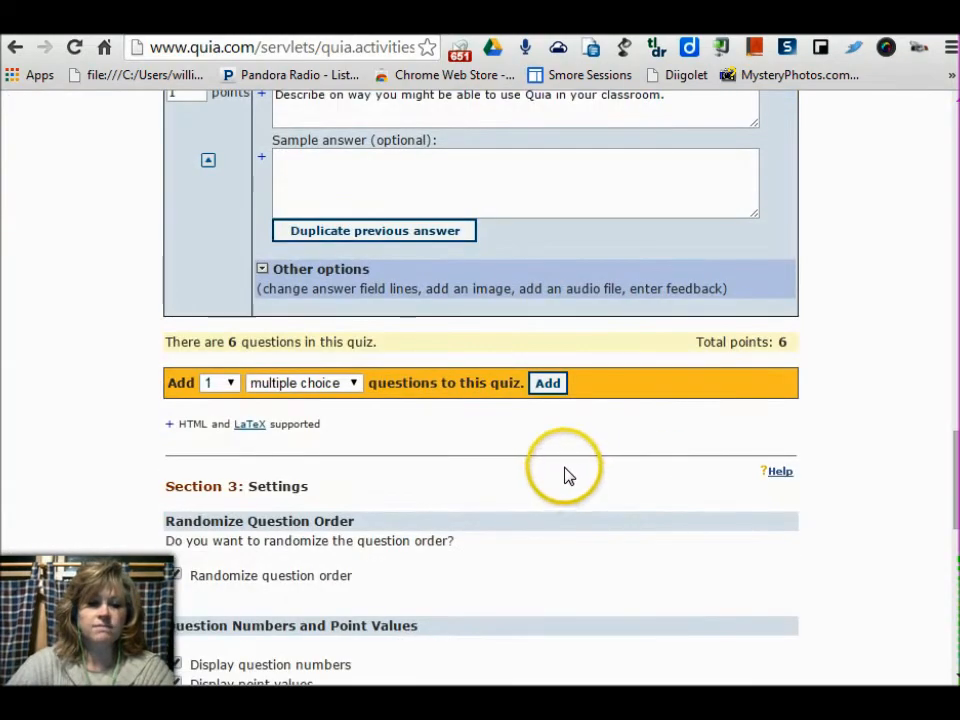
{"action": "scroll", "coordinate": [567, 477], "scroll_direction": "down", "scroll_amount": 8}
{"action": "left_click", "coordinate": [505, 575]}
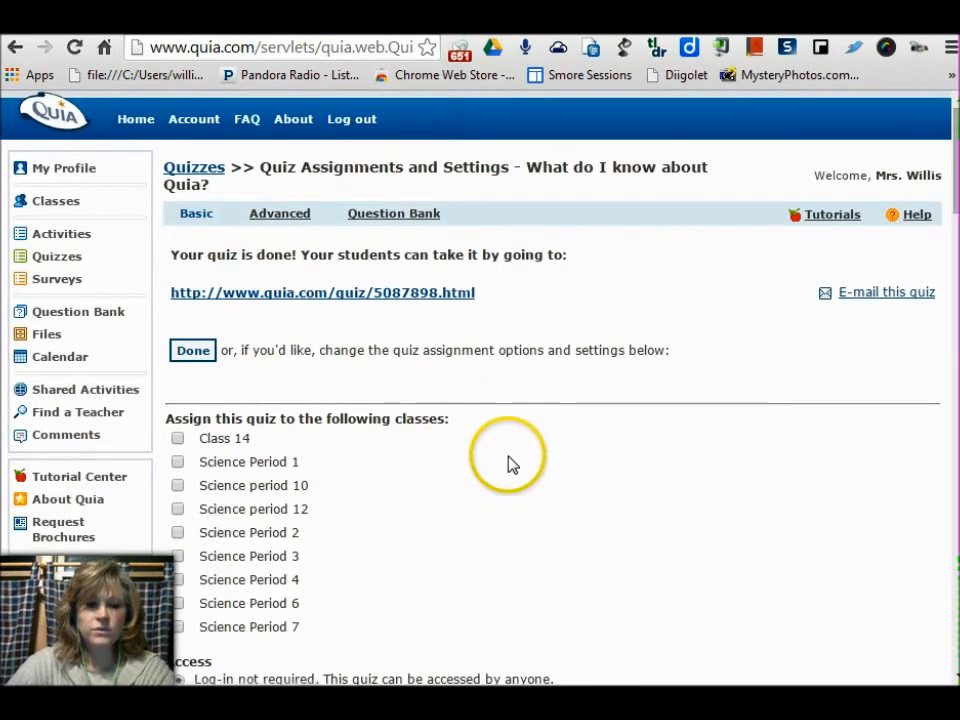
Assign the quiz to Science period 10 and Science period 12, with access set to log-in not required.
{"action": "left_click", "coordinate": [177, 485]}
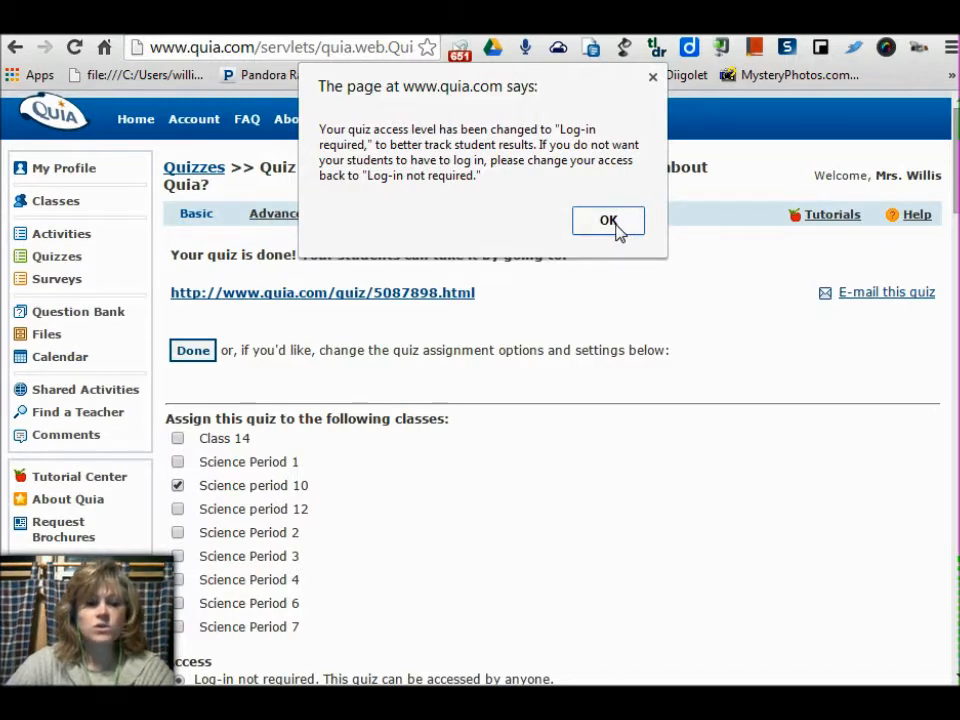
{"action": "left_click", "coordinate": [617, 228]}
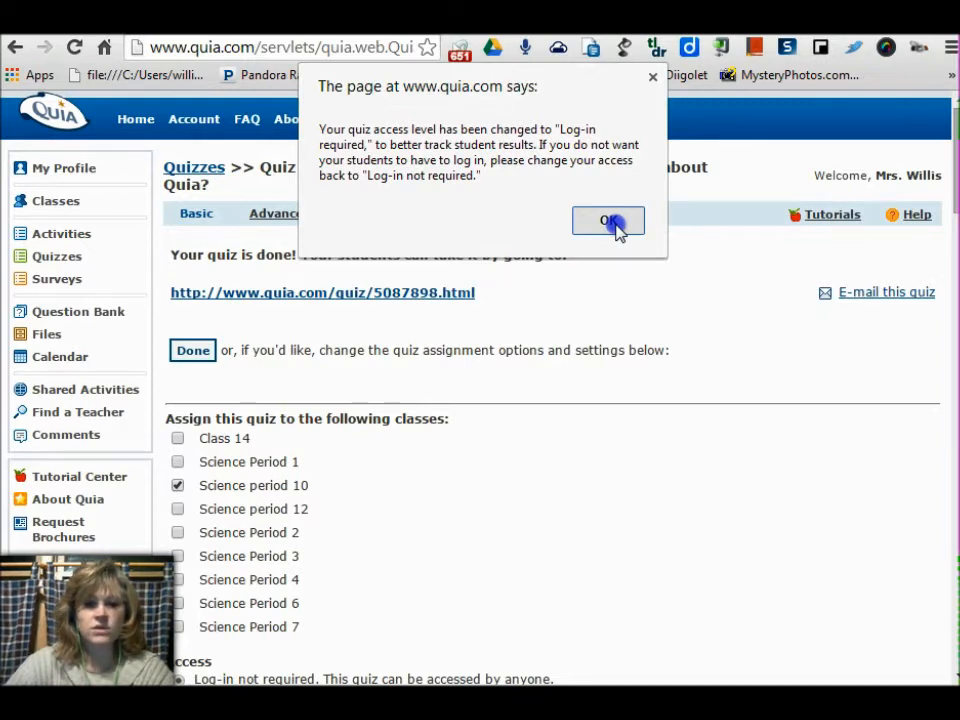
{"action": "left_click", "coordinate": [617, 228]}
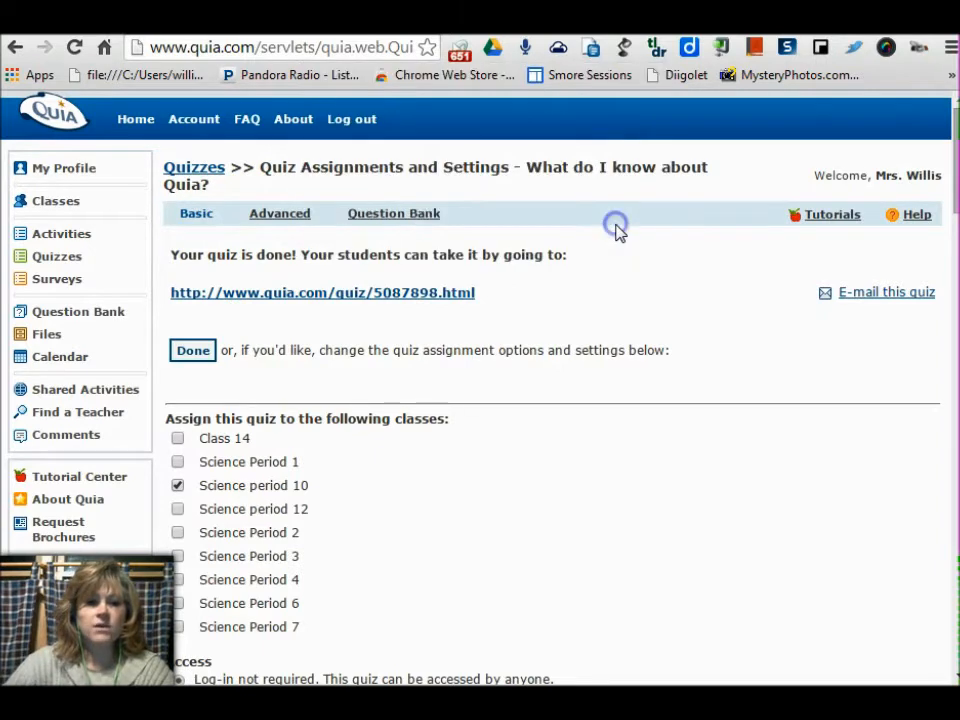
{"action": "left_click", "coordinate": [180, 510]}
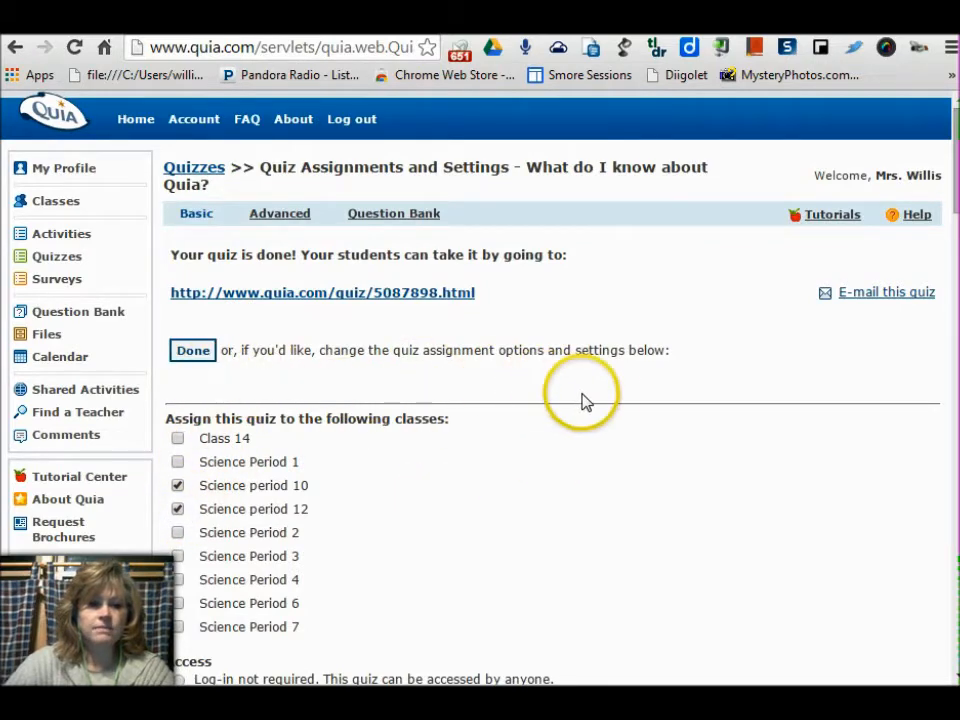
{"action": "scroll", "coordinate": [590, 400], "scroll_direction": "down", "scroll_amount": 3}
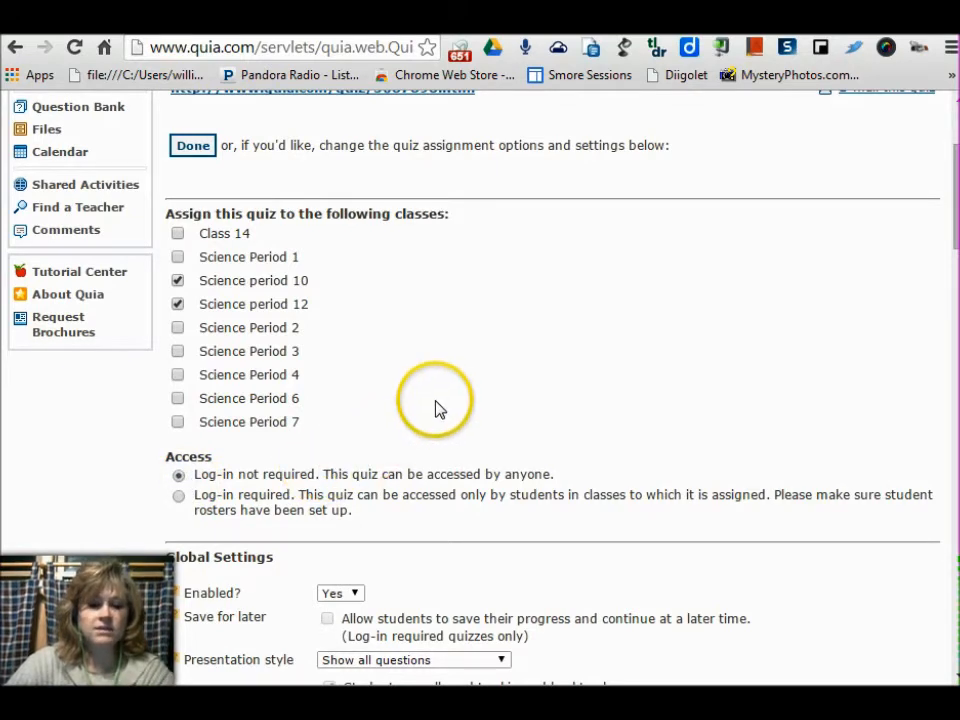
{"action": "scroll", "coordinate": [437, 400], "scroll_direction": "down", "scroll_amount": 1}
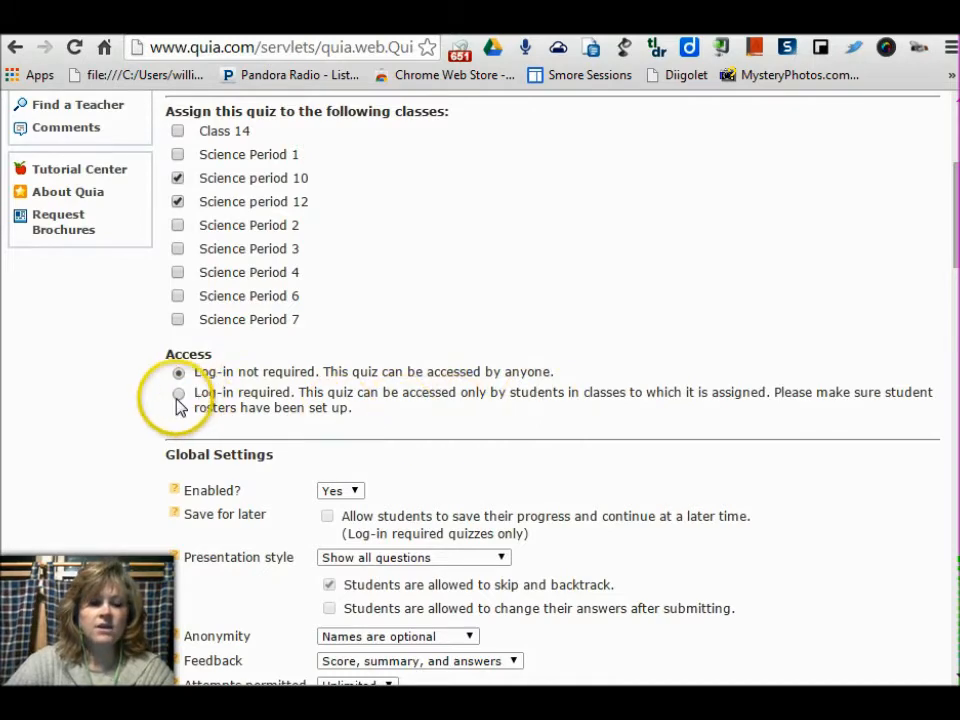
Examine the presentation style and anonymity choices in the global settings, keeping Show all questions and Names are optional.
{"action": "scroll", "coordinate": [640, 412], "scroll_direction": "down", "scroll_amount": 2}
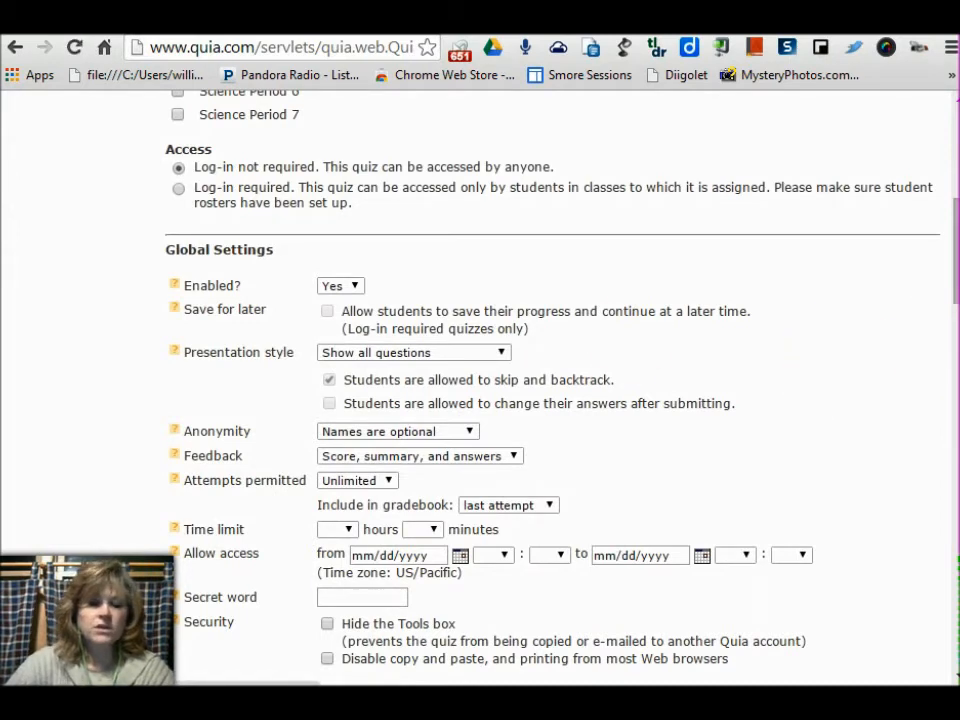
{"action": "left_click", "coordinate": [500, 354]}
{"action": "left_click", "coordinate": [500, 356]}
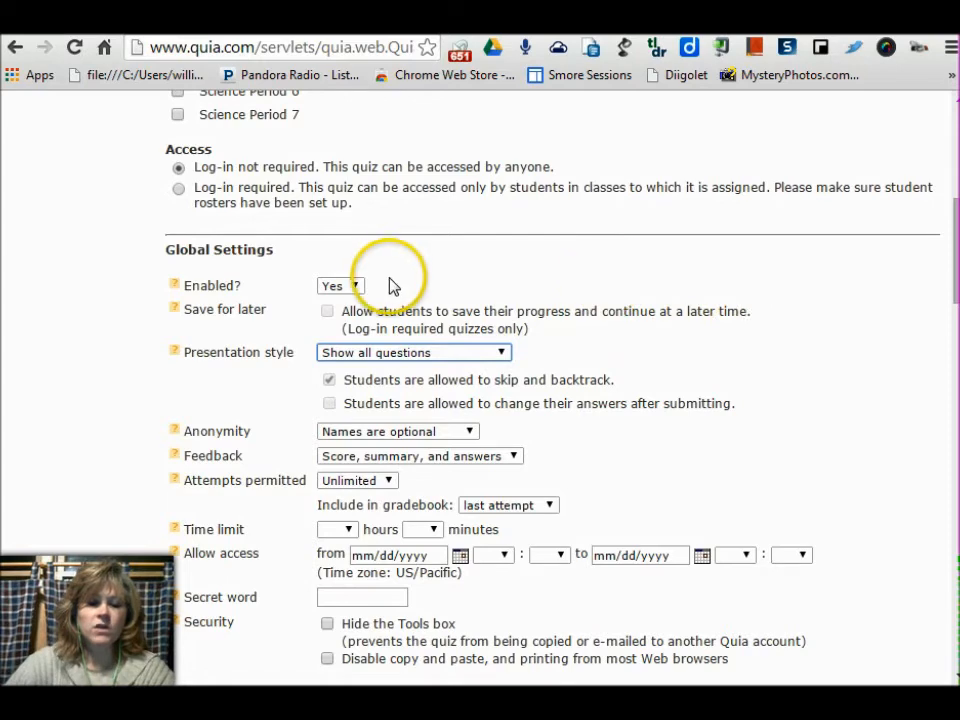
{"action": "left_click_drag", "start_coordinate": [956, 233], "coordinate": [956, 258]}
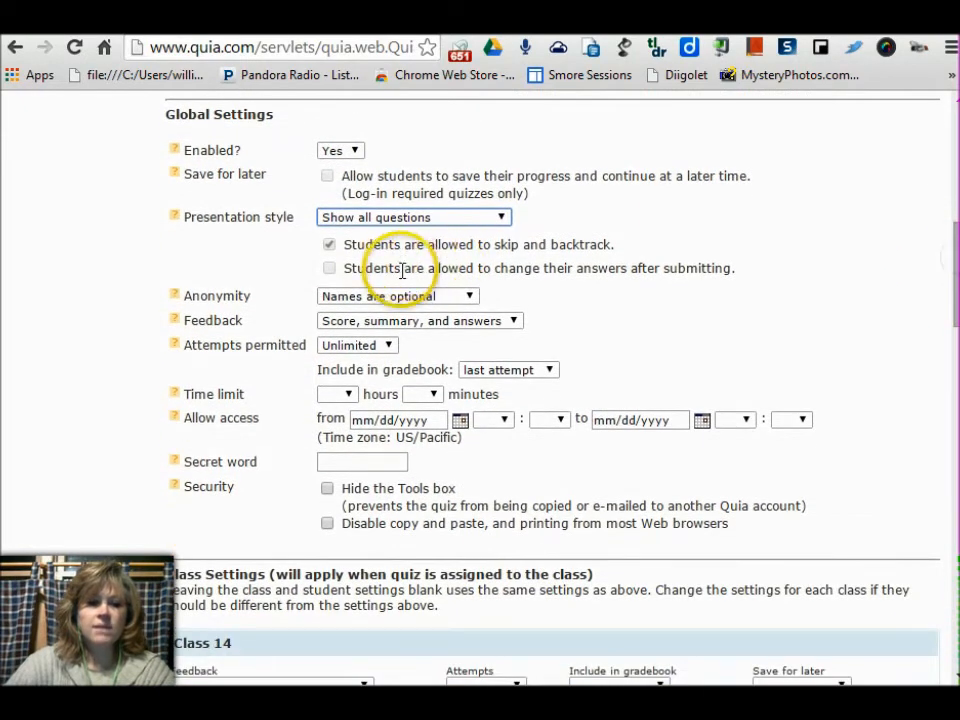
{"action": "left_click", "coordinate": [463, 298]}
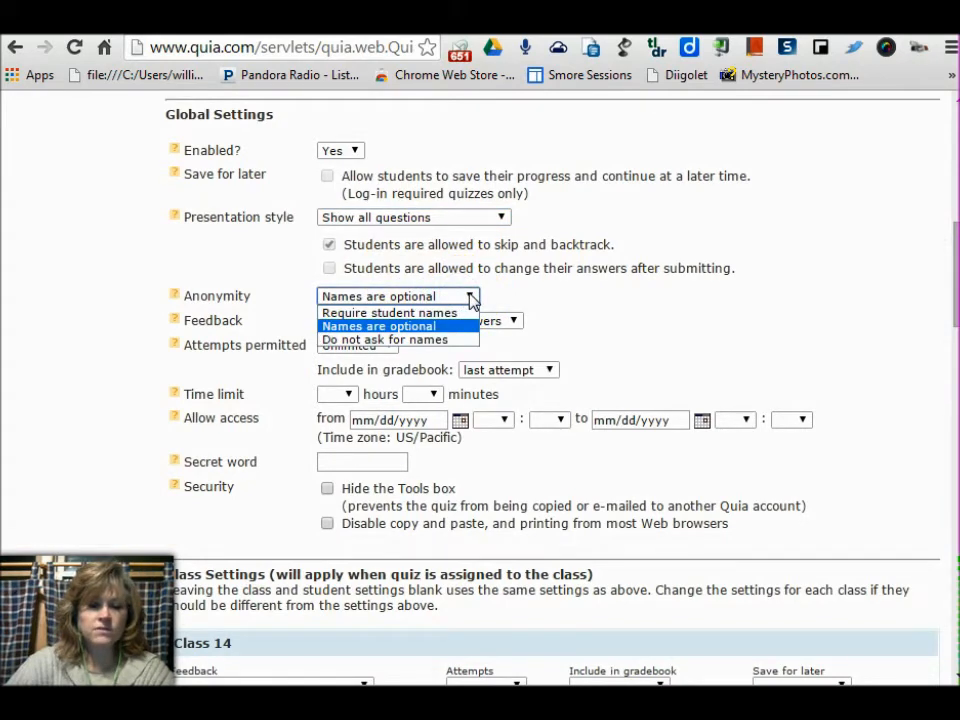
{"action": "left_click", "coordinate": [472, 300]}
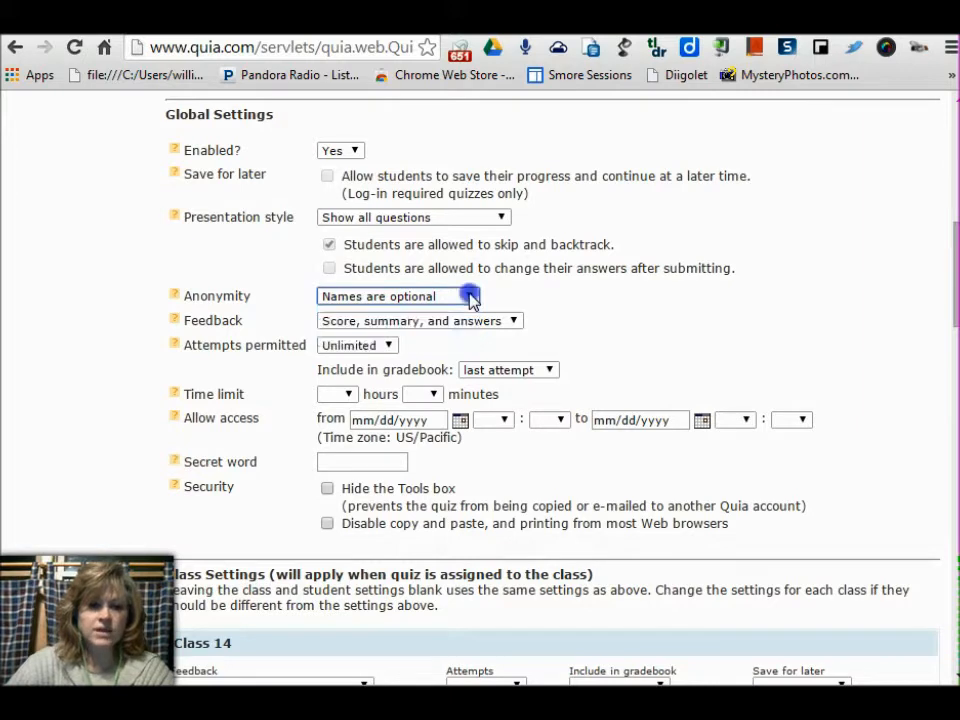
Examine the feedback, attempts permitted and gradebook choices in the global settings, keeping unlimited attempts and last attempt.
{"action": "left_click", "coordinate": [516, 320]}
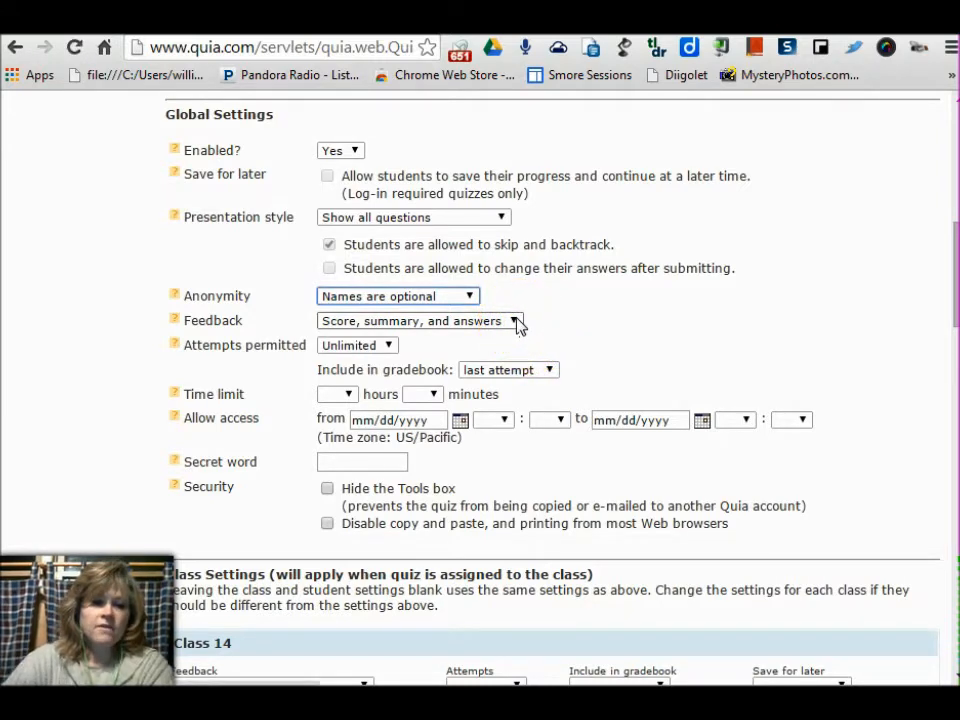
{"action": "left_click", "coordinate": [388, 346]}
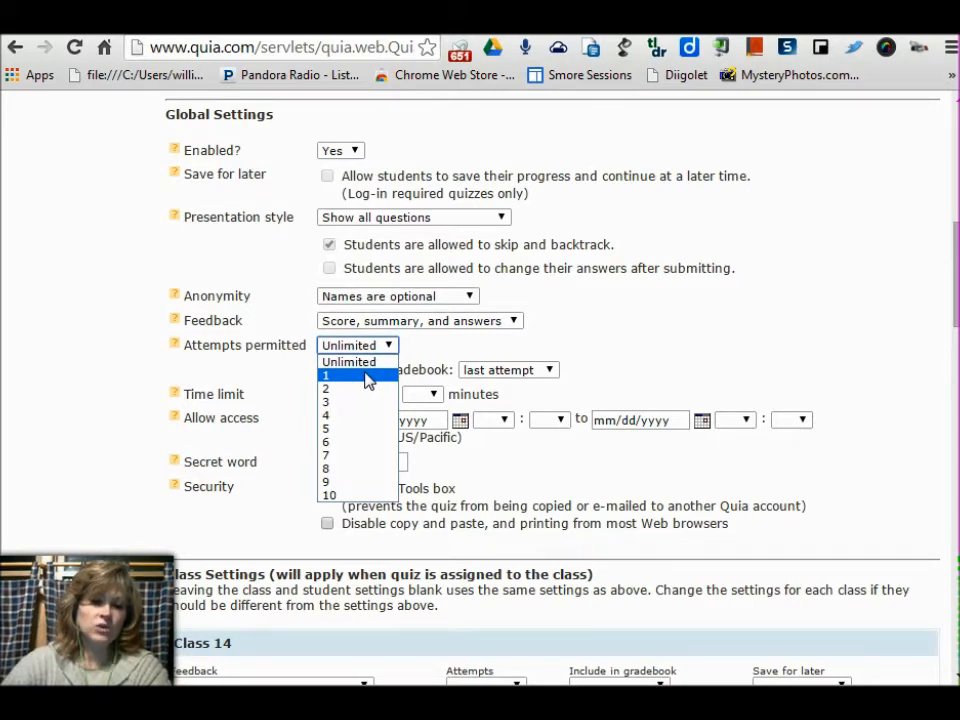
{"action": "left_click", "coordinate": [660, 342]}
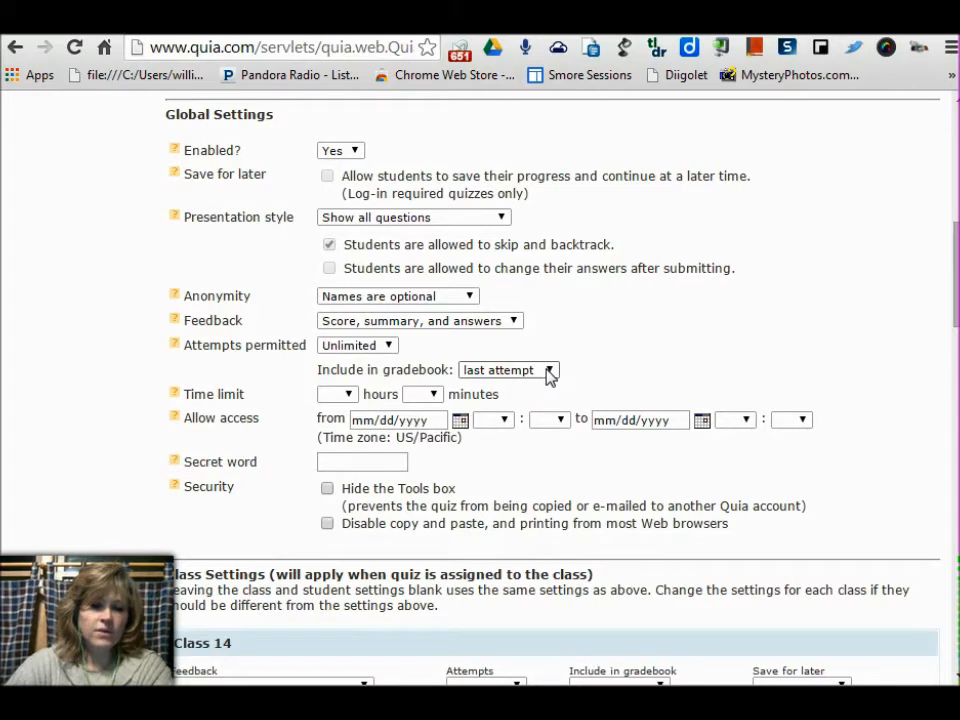
{"action": "left_click", "coordinate": [549, 370]}
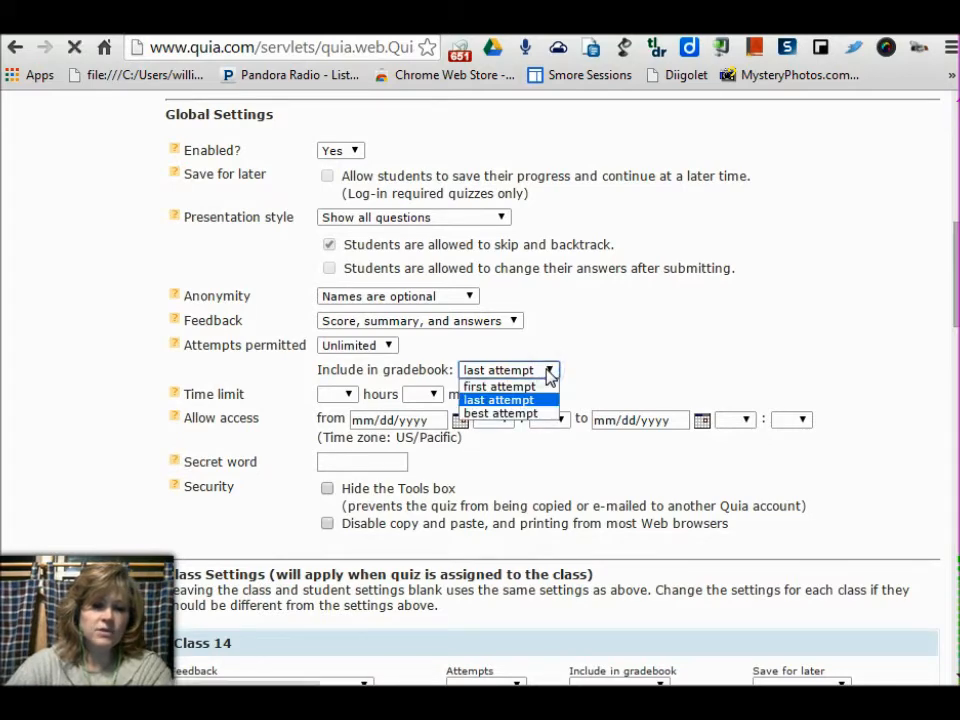
{"action": "left_click", "coordinate": [549, 370]}
{"action": "scroll", "coordinate": [407, 386], "scroll_direction": "down", "scroll_amount": 1}
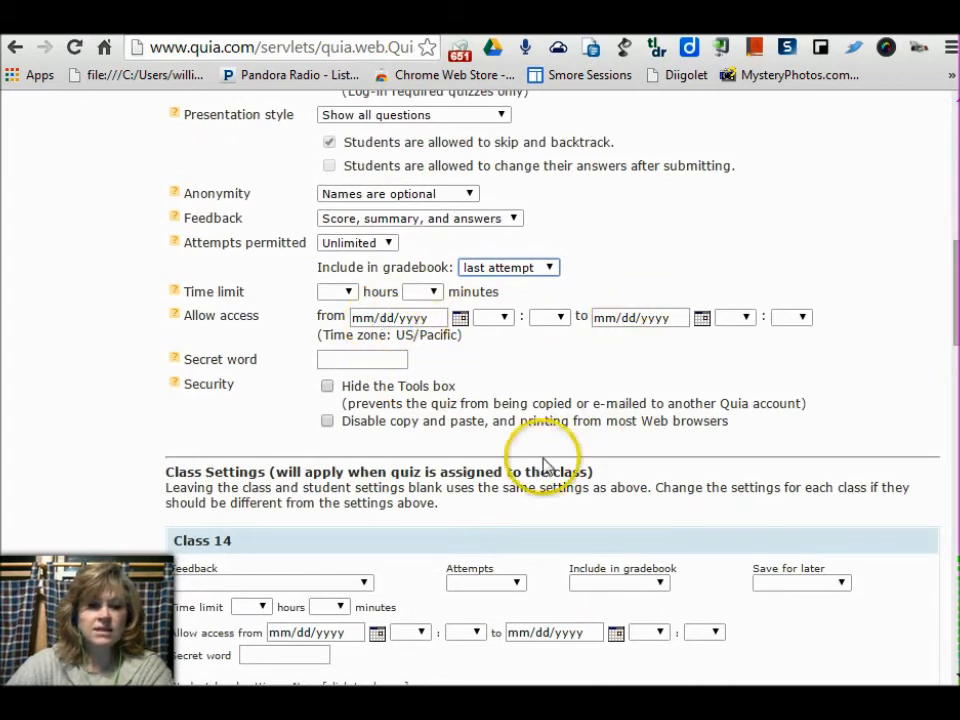
{"action": "scroll", "coordinate": [541, 367], "scroll_direction": "up", "scroll_amount": 1}
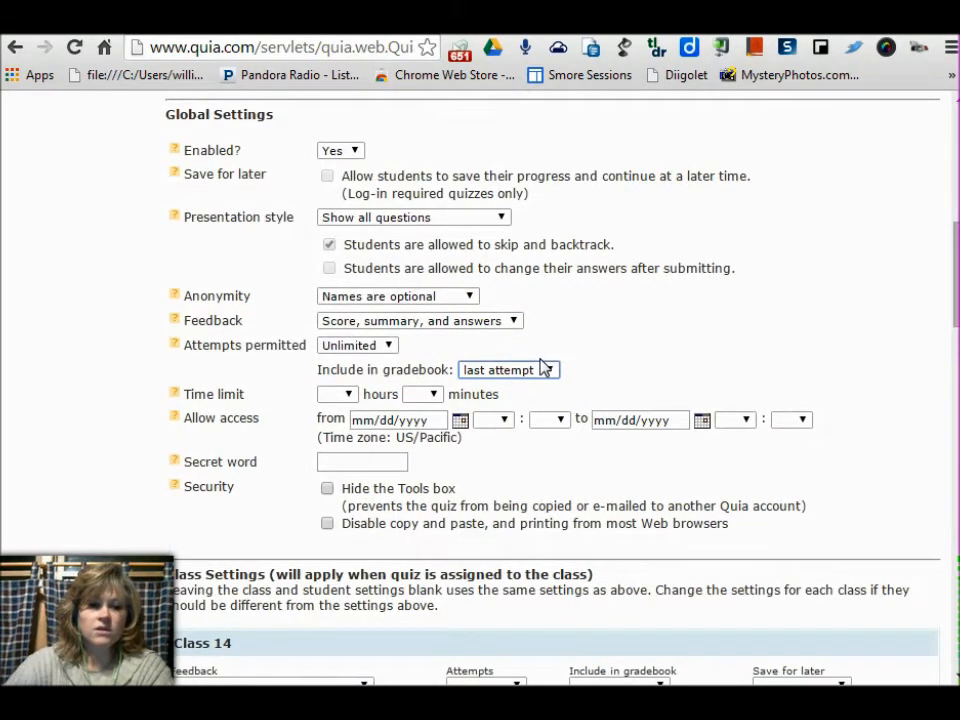
Review the class-specific settings, leaving them blank, and finish the quiz assignment to return to the quiz list.
{"action": "scroll", "coordinate": [541, 367], "scroll_direction": "down", "scroll_amount": 4}
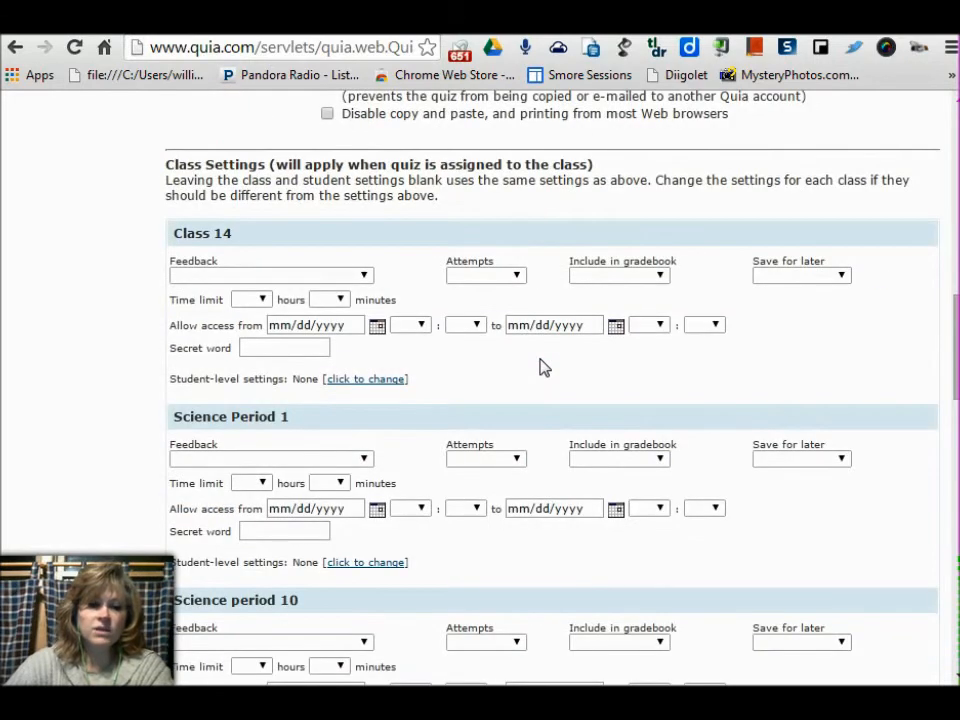
{"action": "scroll", "coordinate": [541, 367], "scroll_direction": "down", "scroll_amount": 1}
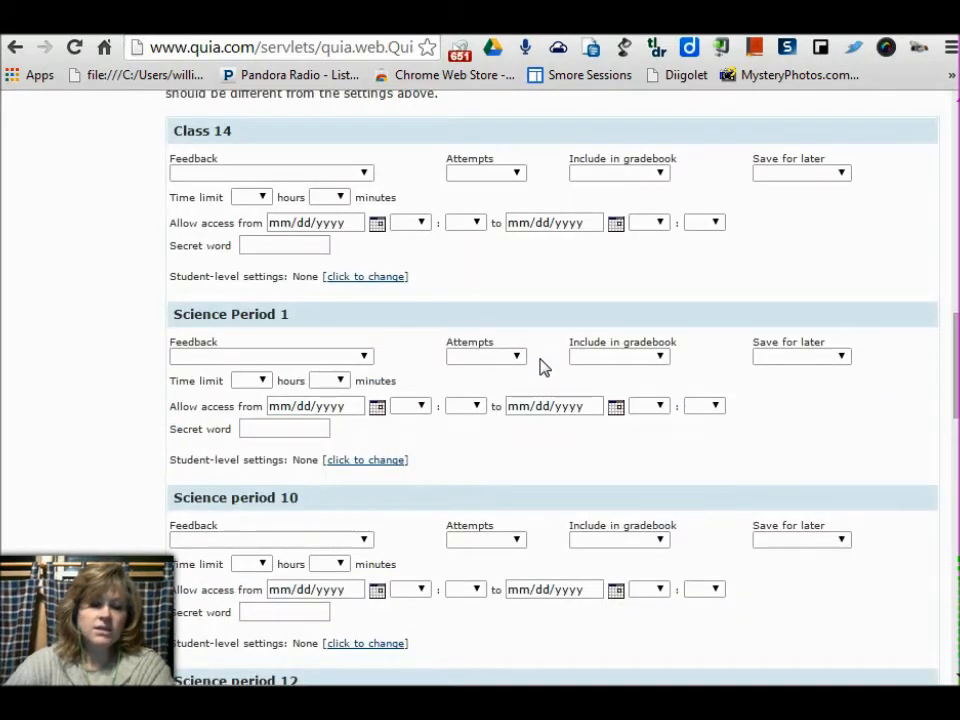
{"action": "scroll", "coordinate": [541, 367], "scroll_direction": "down", "scroll_amount": 1}
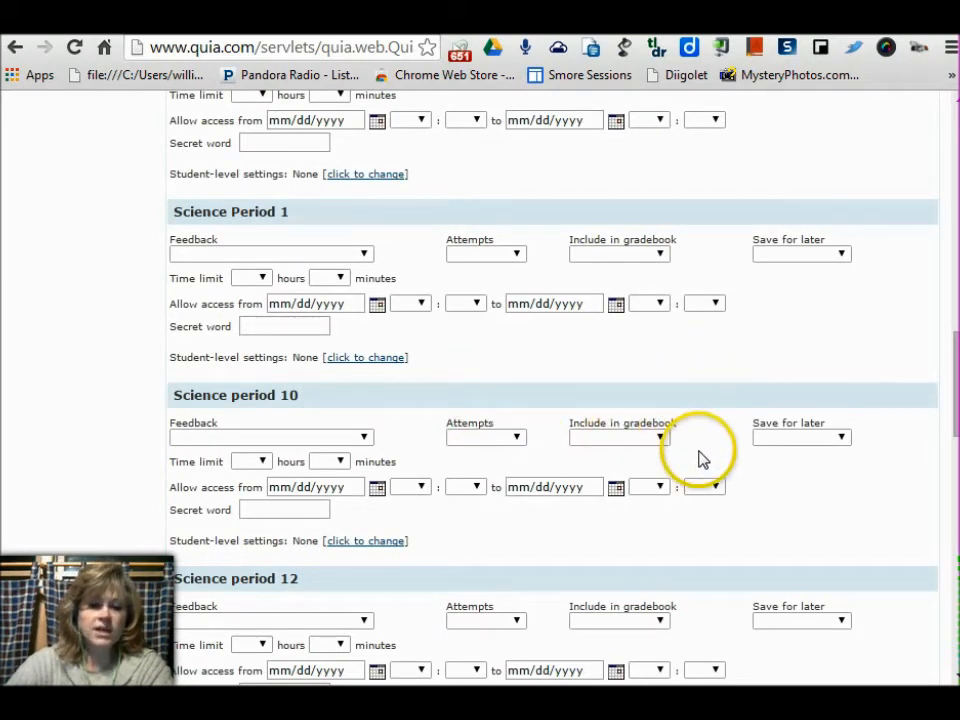
{"action": "scroll", "coordinate": [778, 486], "scroll_direction": "down", "scroll_amount": 9}
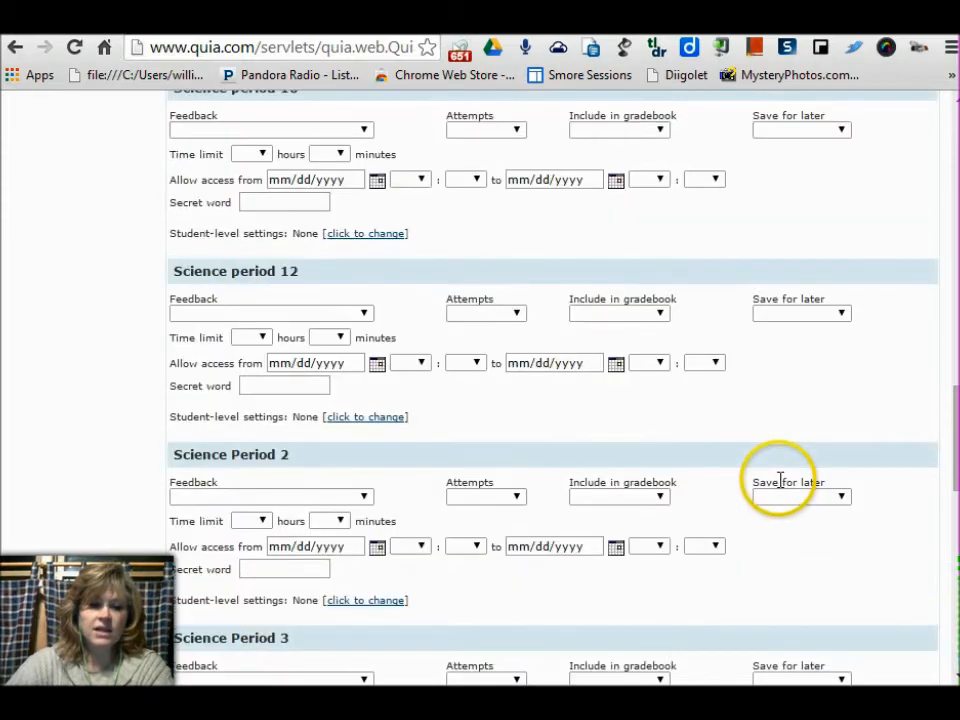
{"action": "scroll", "coordinate": [780, 488], "scroll_direction": "down", "scroll_amount": 5}
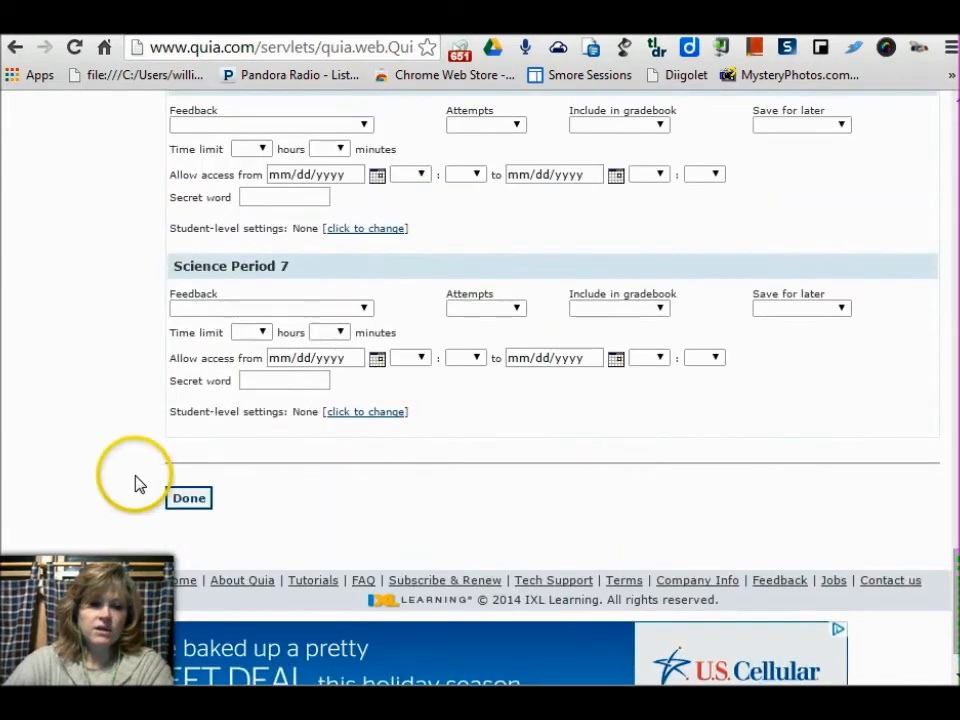
{"action": "left_click", "coordinate": [189, 500]}
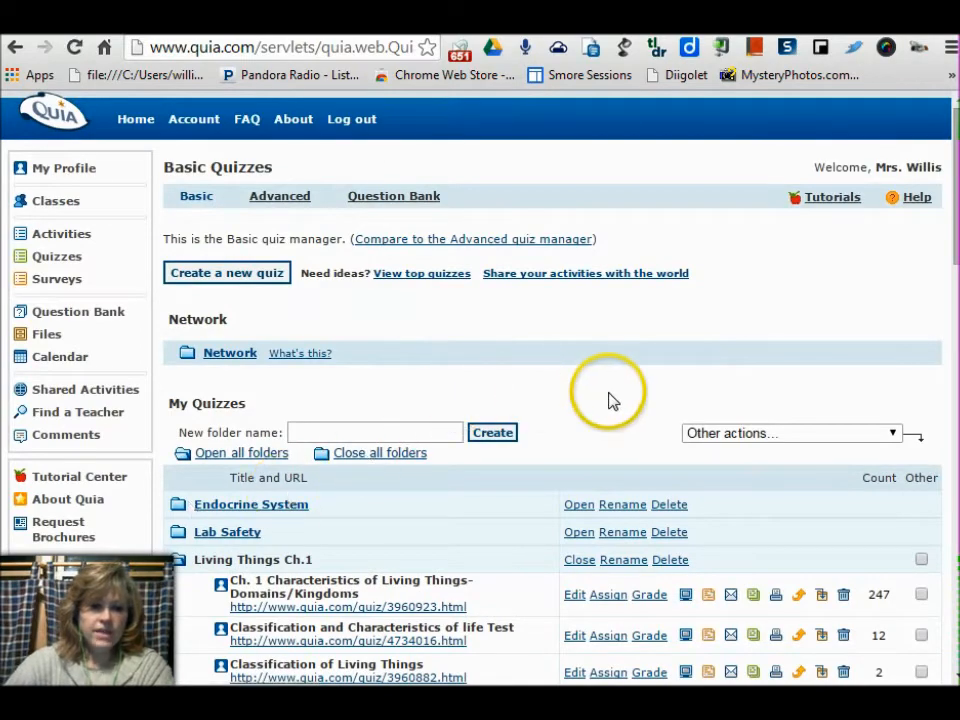
Find the What do I know about Quia? quiz under Other Quizzes and reopen its assignment settings to view its web address.
{"action": "scroll", "coordinate": [606, 400], "scroll_direction": "down", "scroll_amount": 10}
{"action": "scroll", "coordinate": [606, 400], "scroll_direction": "down", "scroll_amount": 6}
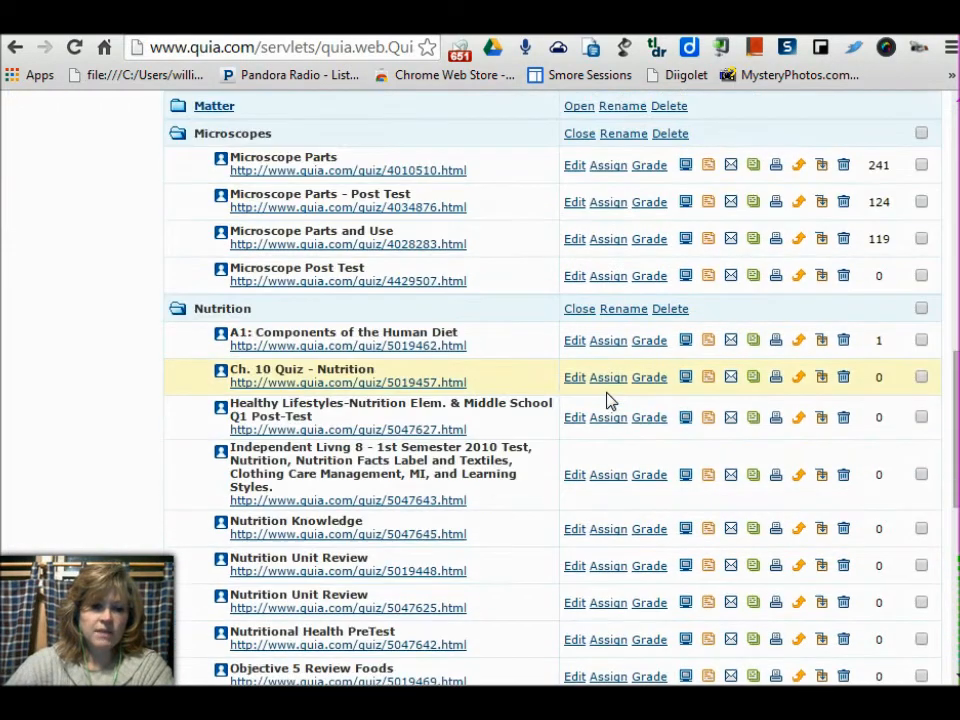
{"action": "scroll", "coordinate": [258, 578], "scroll_direction": "down", "scroll_amount": 1}
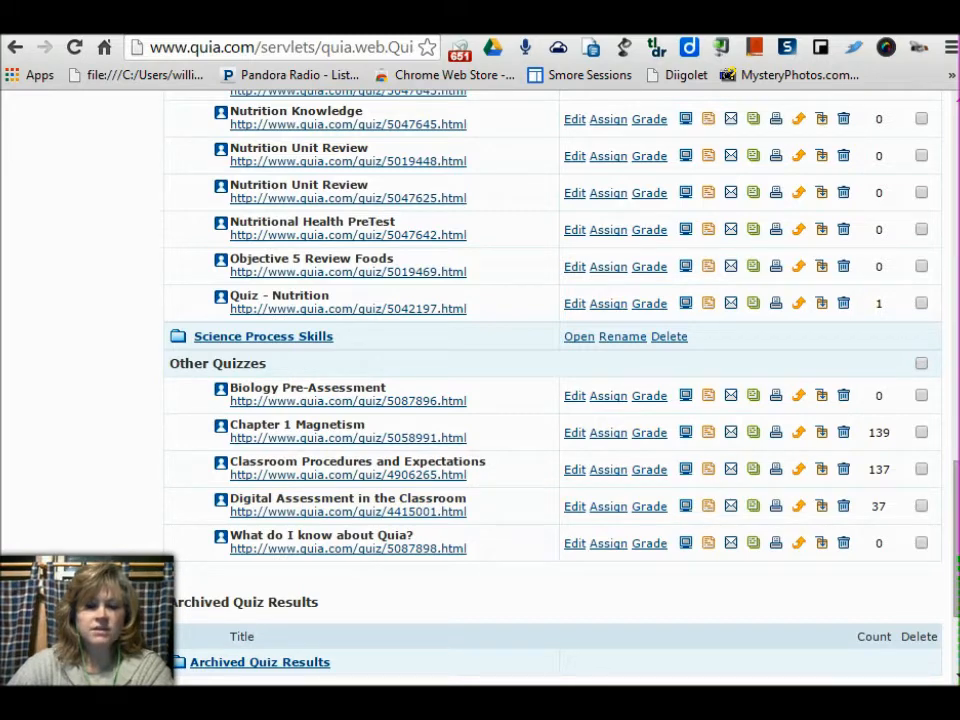
{"action": "left_click", "coordinate": [606, 544]}
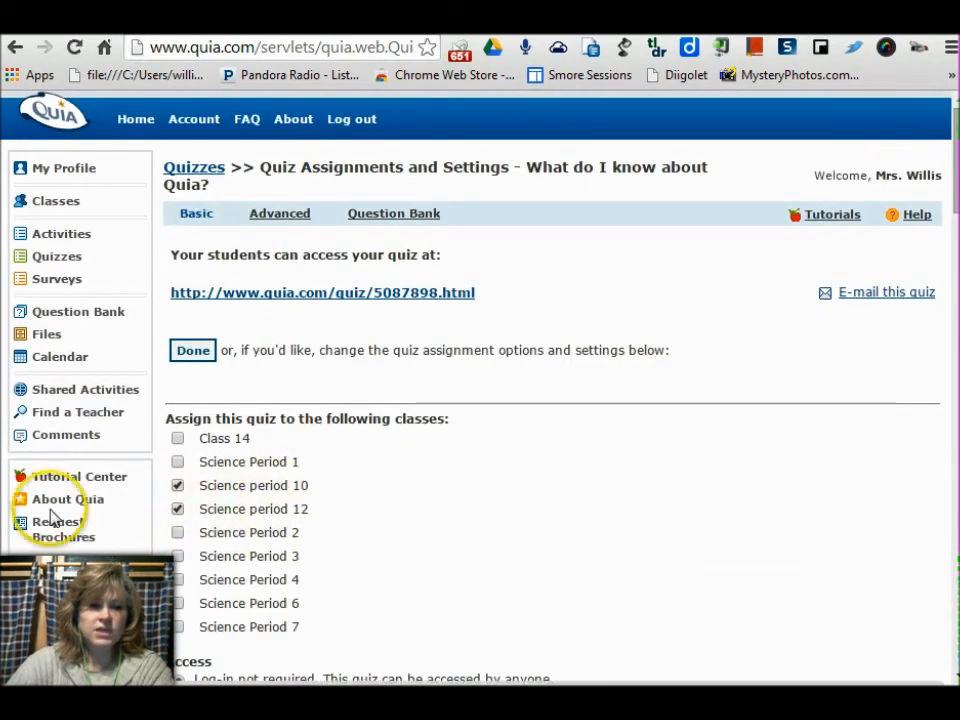
View the list of classes and locate the class web address for Science period 12.
{"action": "left_click", "coordinate": [56, 204]}
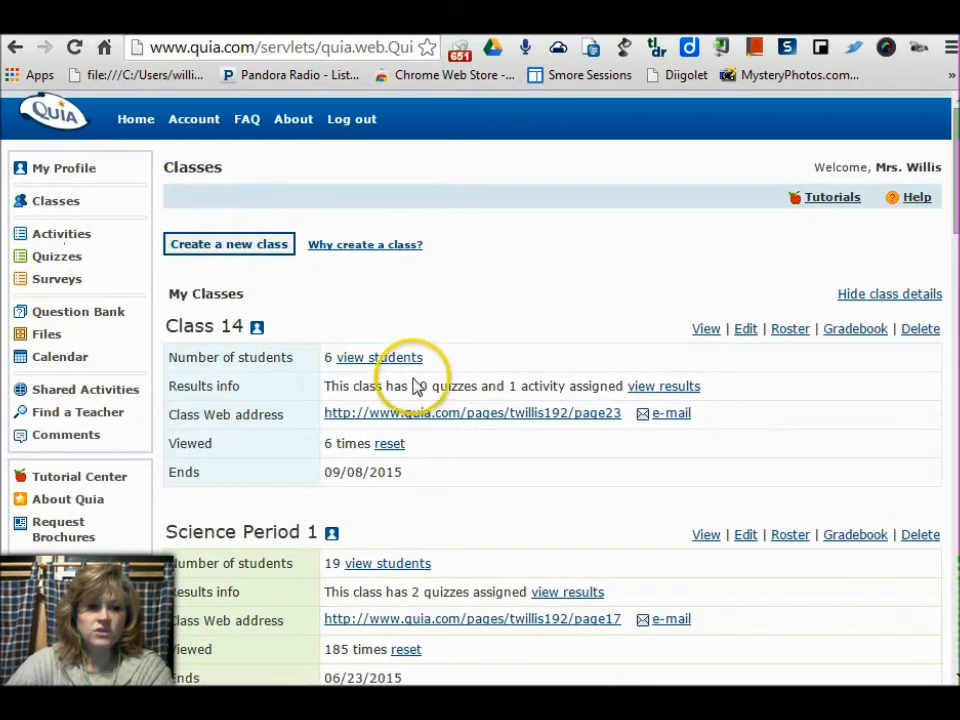
{"action": "scroll", "coordinate": [410, 455], "scroll_direction": "down", "scroll_amount": 2}
{"action": "scroll", "coordinate": [407, 455], "scroll_direction": "down", "scroll_amount": 5}
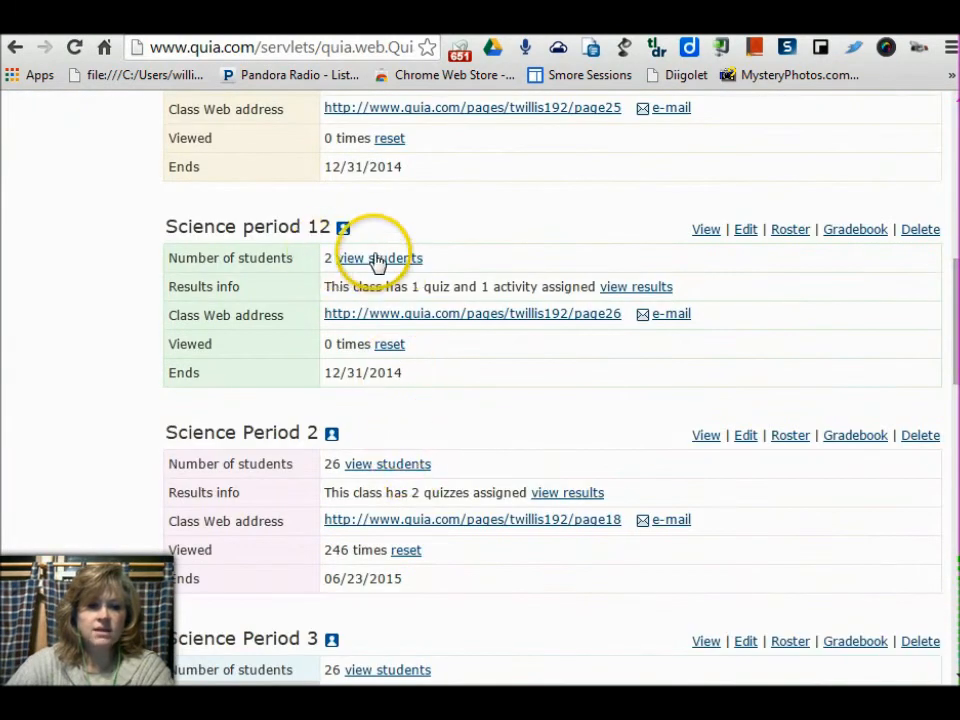
{"action": "left_click", "coordinate": [564, 318]}
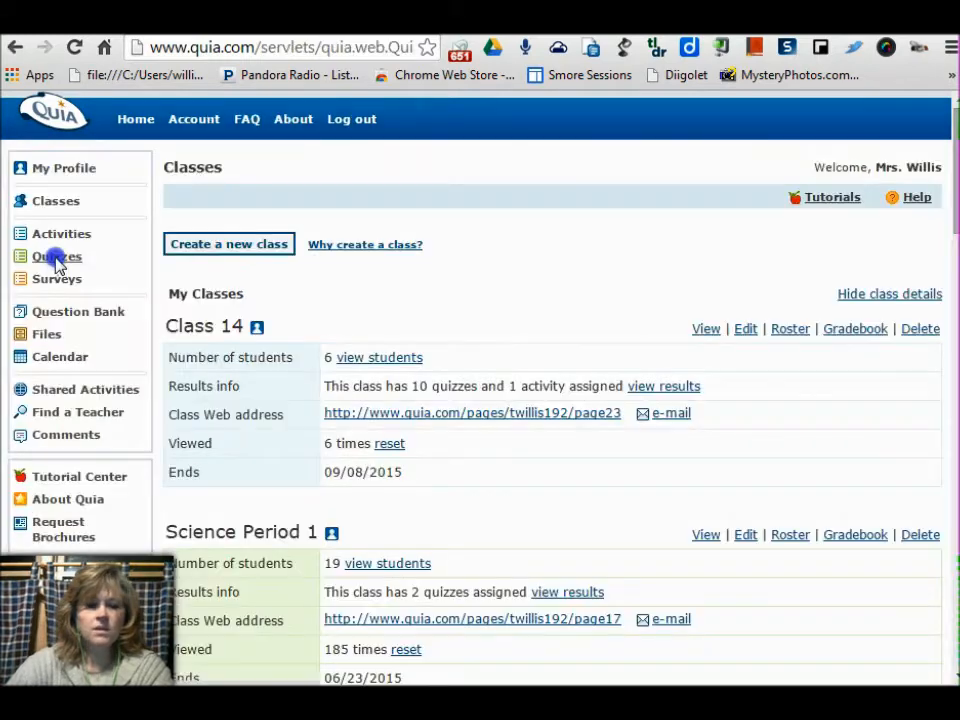
Return to the quiz list and open the Chapter 1 Magnetism quiz for grading.
{"action": "left_click", "coordinate": [60, 257]}
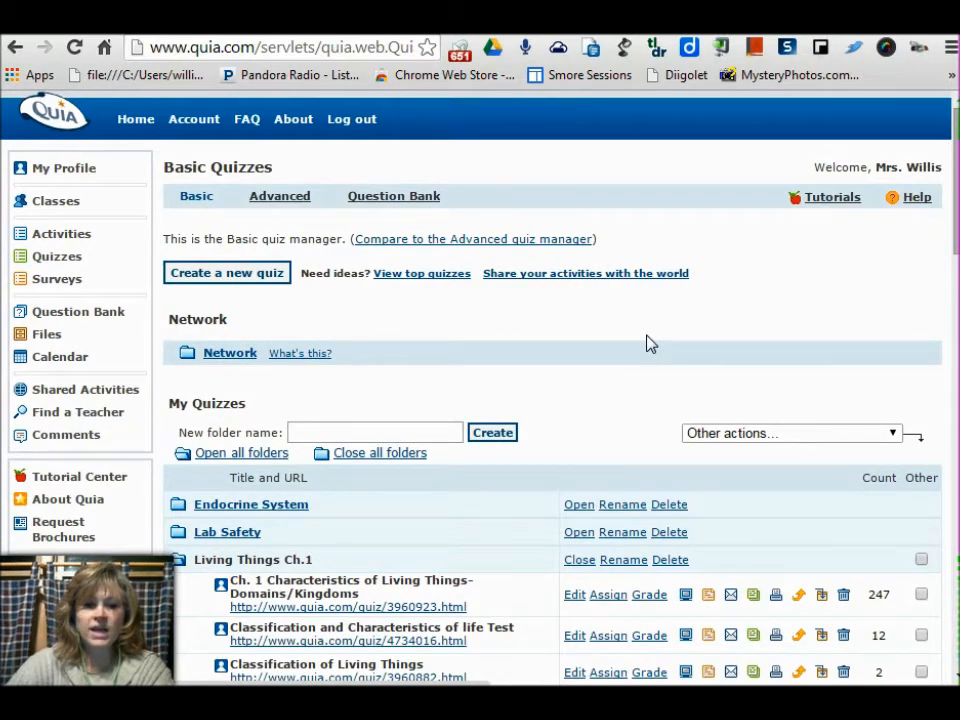
{"action": "scroll", "coordinate": [647, 343], "scroll_direction": "down", "scroll_amount": 1}
{"action": "scroll", "coordinate": [650, 343], "scroll_direction": "down", "scroll_amount": 7}
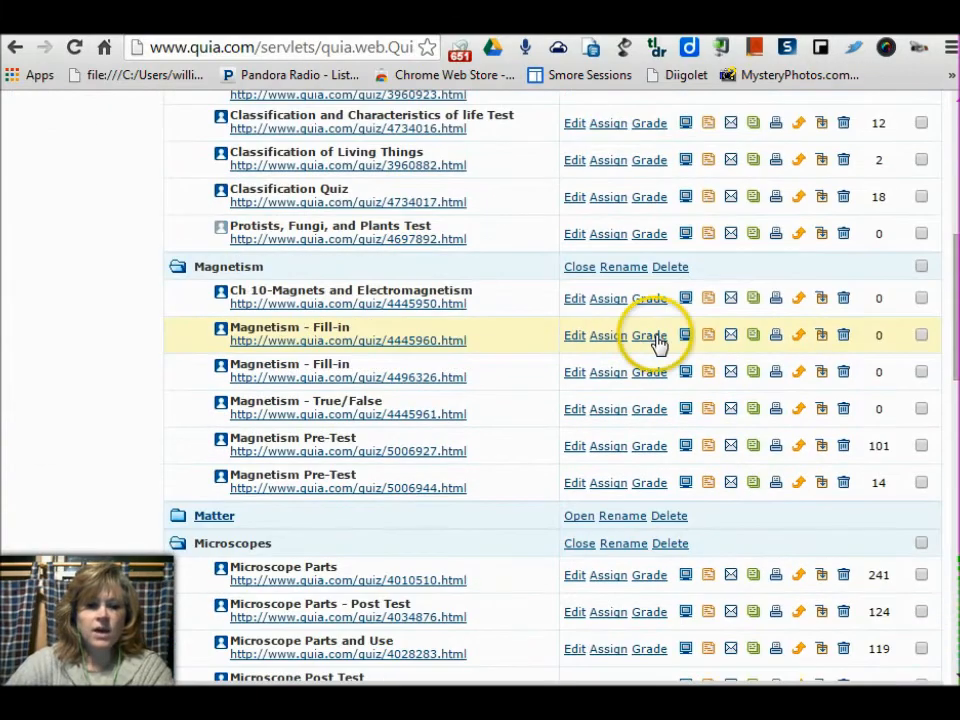
{"action": "scroll", "coordinate": [657, 343], "scroll_direction": "down", "scroll_amount": 5}
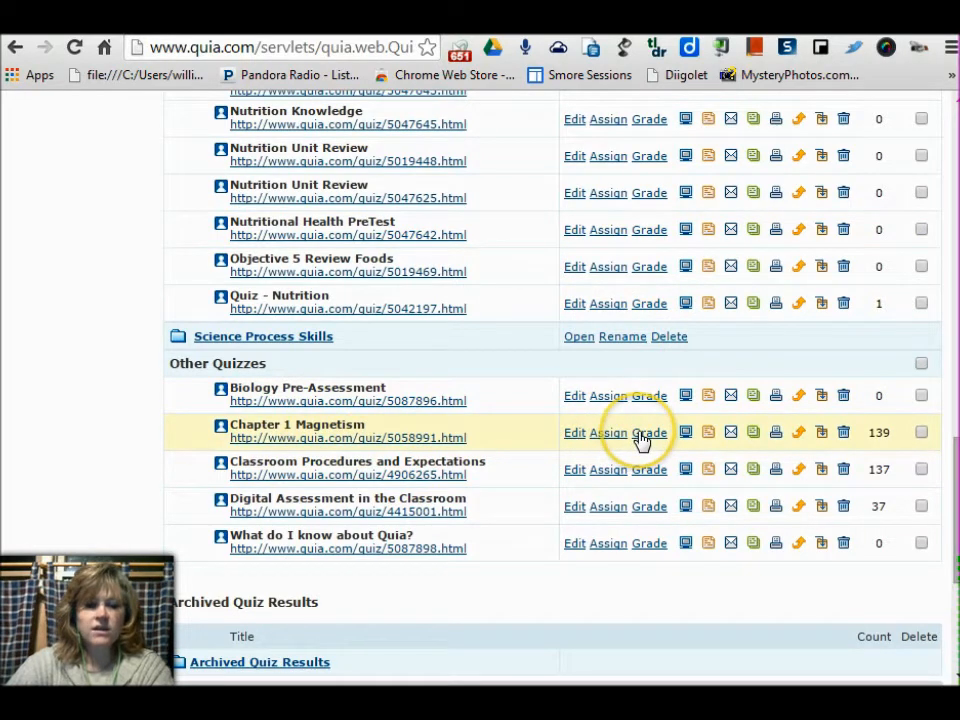
{"action": "left_click", "coordinate": [640, 437]}
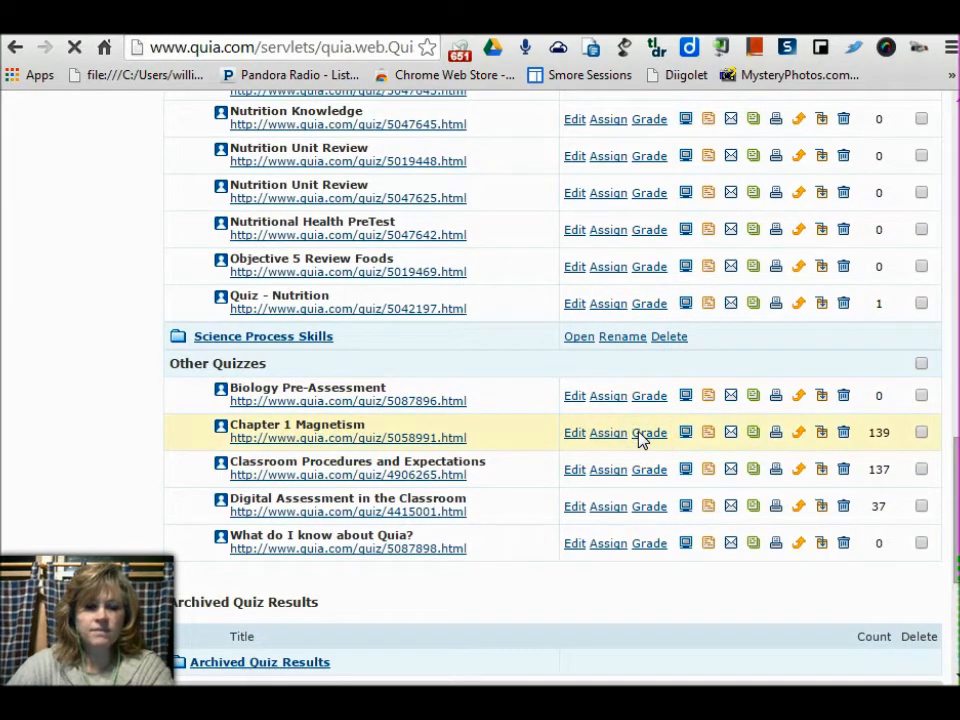
Review the question summary for Chapter 1 Magnetism and switch the student summary from names to IDs.
{"action": "scroll", "coordinate": [742, 350], "scroll_direction": "down", "scroll_amount": 1}
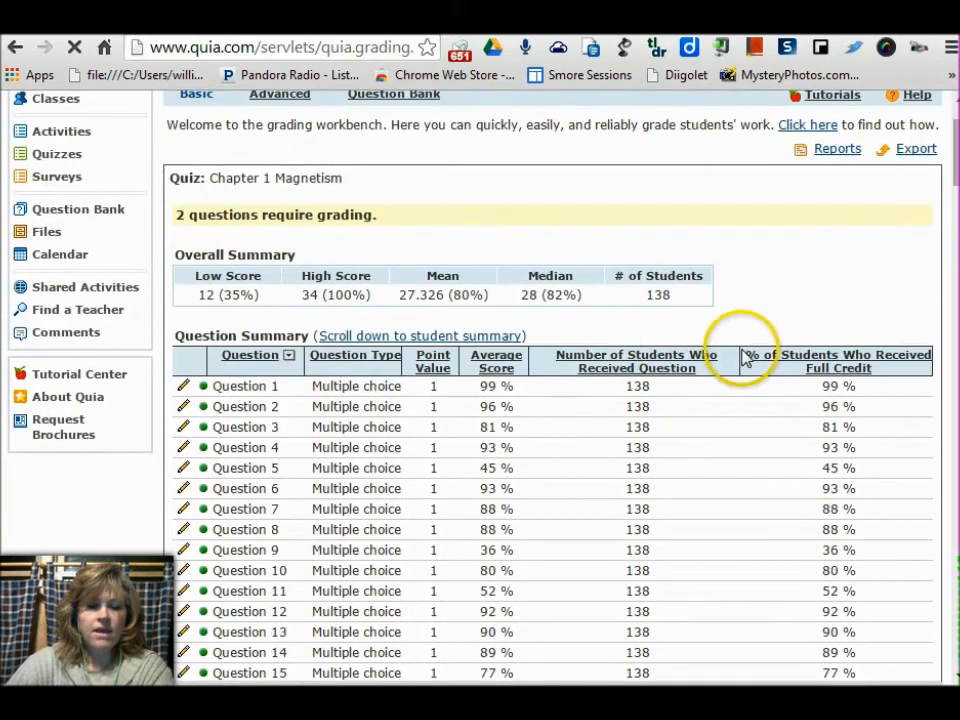
{"action": "scroll", "coordinate": [742, 358], "scroll_direction": "down", "scroll_amount": 1}
{"action": "scroll", "coordinate": [742, 358], "scroll_direction": "down", "scroll_amount": 1}
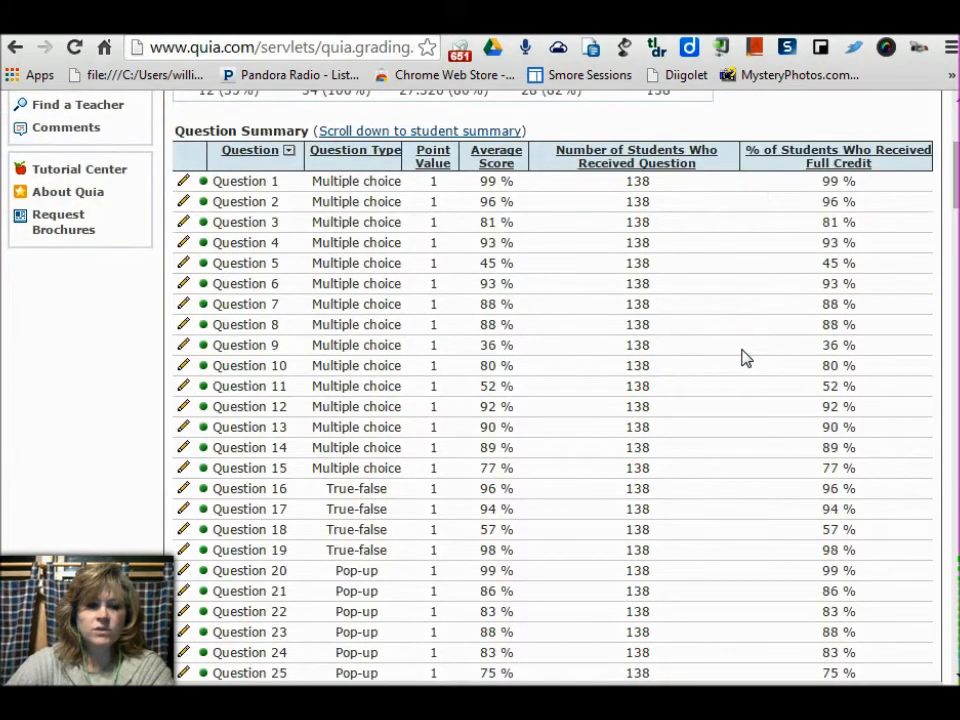
{"action": "scroll", "coordinate": [742, 358], "scroll_direction": "down", "scroll_amount": 3}
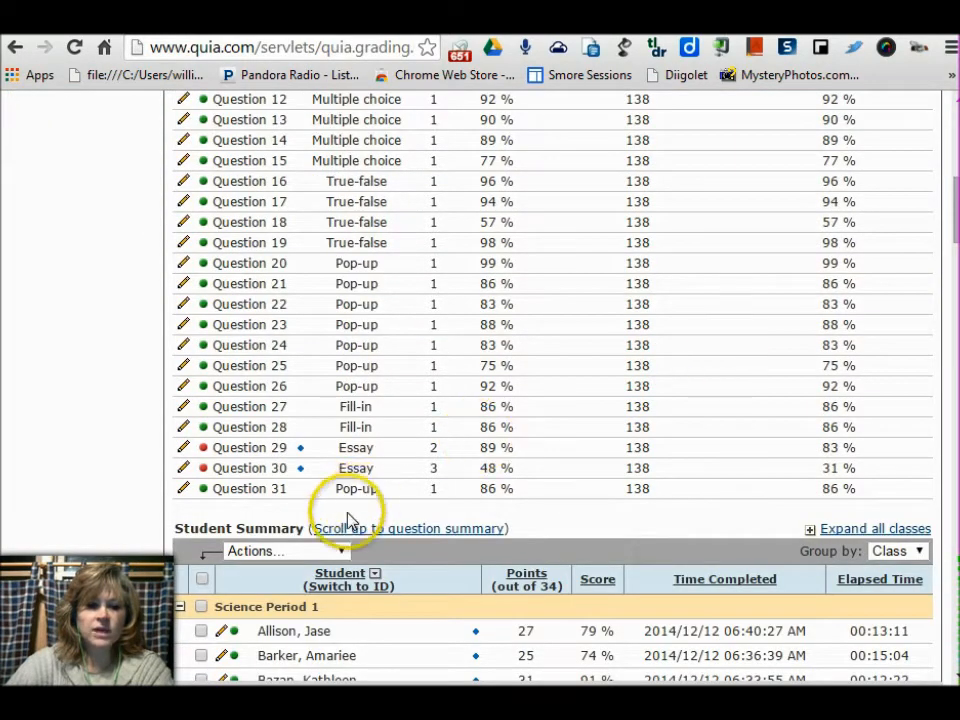
{"action": "left_click", "coordinate": [338, 586]}
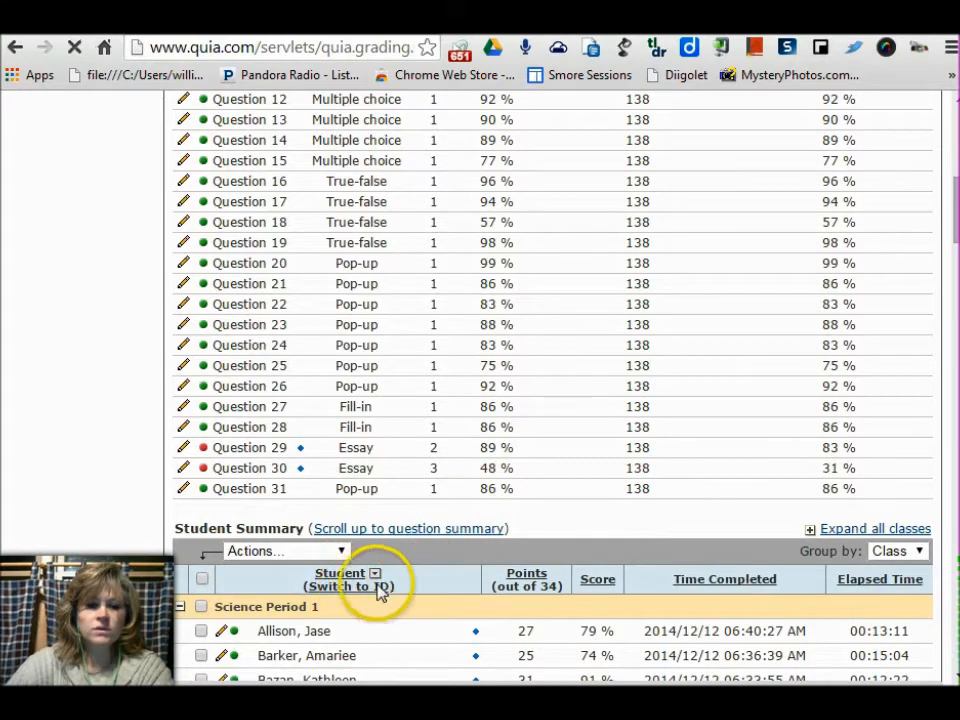
{"action": "scroll", "coordinate": [573, 488], "scroll_direction": "down", "scroll_amount": 9}
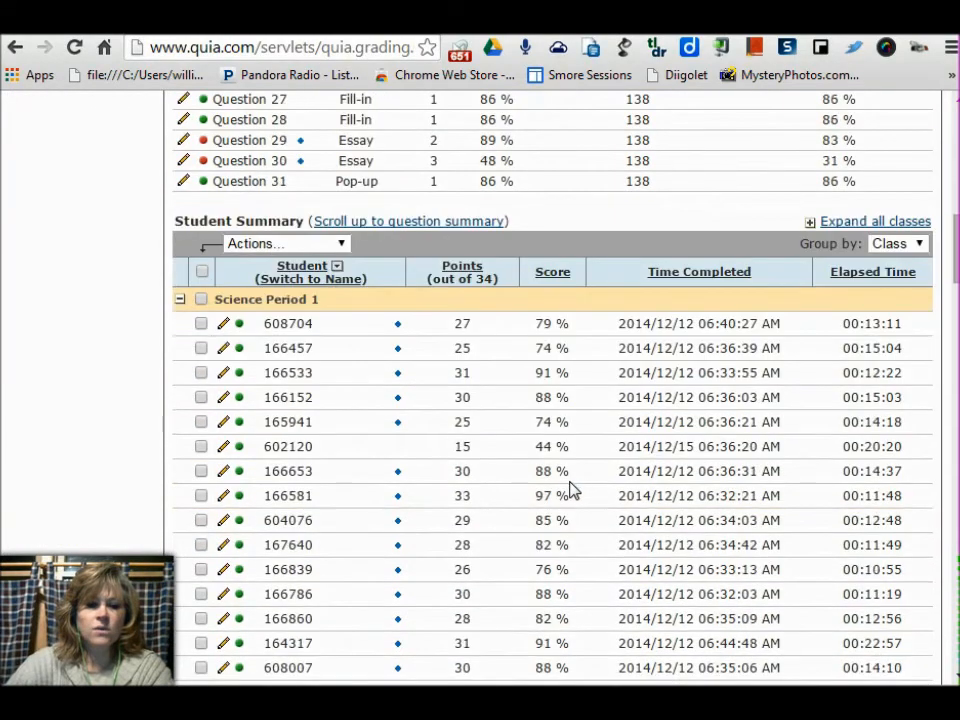
Check the grading status of each class's students and open the first ungraded student in Science Period 4.
{"action": "mouse_move", "coordinate": [243, 329]}
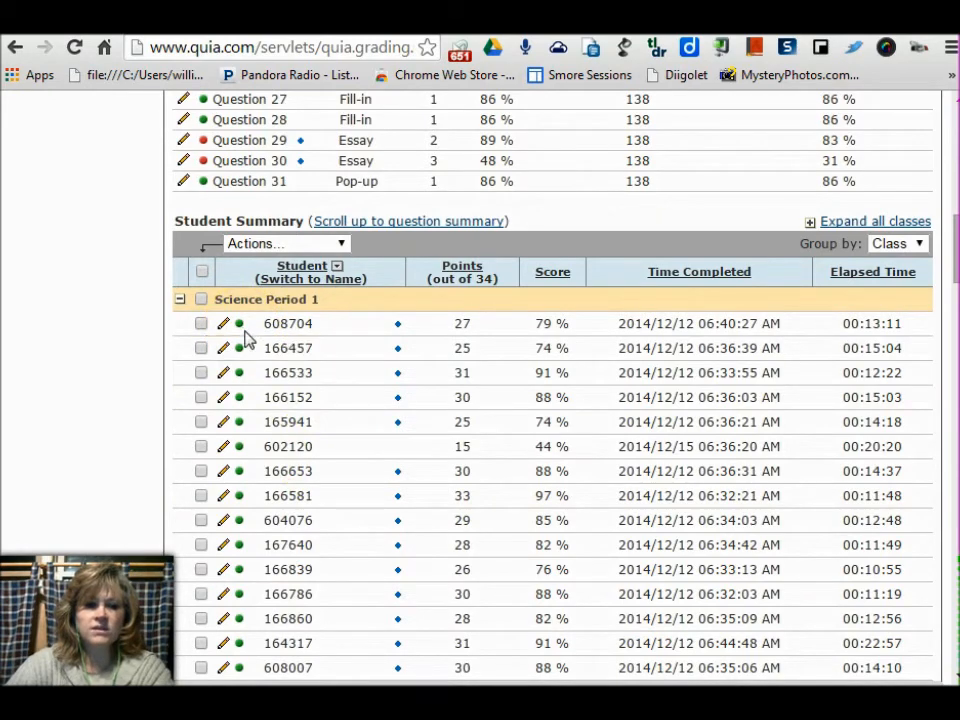
{"action": "scroll", "coordinate": [268, 383], "scroll_direction": "down", "scroll_amount": 4}
{"action": "scroll", "coordinate": [268, 383], "scroll_direction": "down", "scroll_amount": 9}
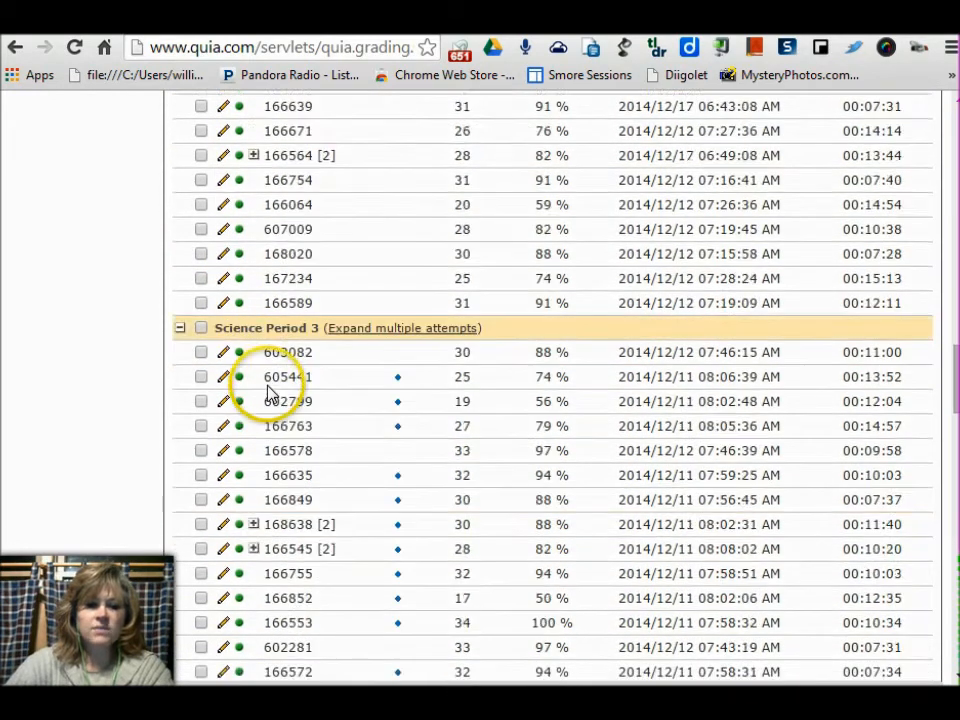
{"action": "scroll", "coordinate": [268, 392], "scroll_direction": "down", "scroll_amount": 3}
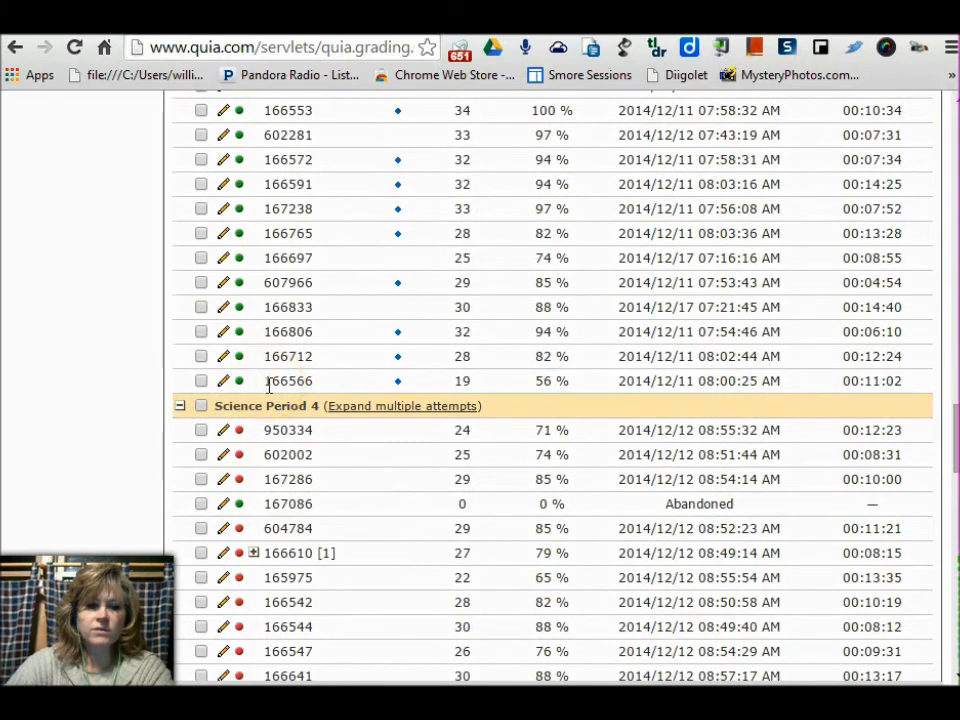
{"action": "scroll", "coordinate": [268, 383], "scroll_direction": "down", "scroll_amount": 1}
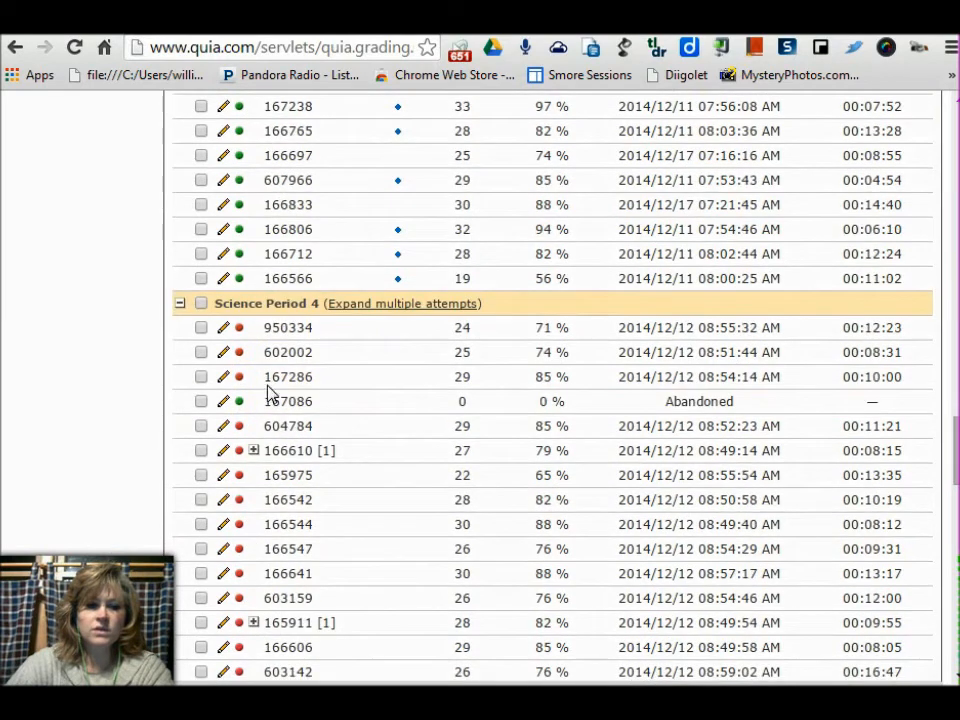
{"action": "left_click", "coordinate": [222, 328]}
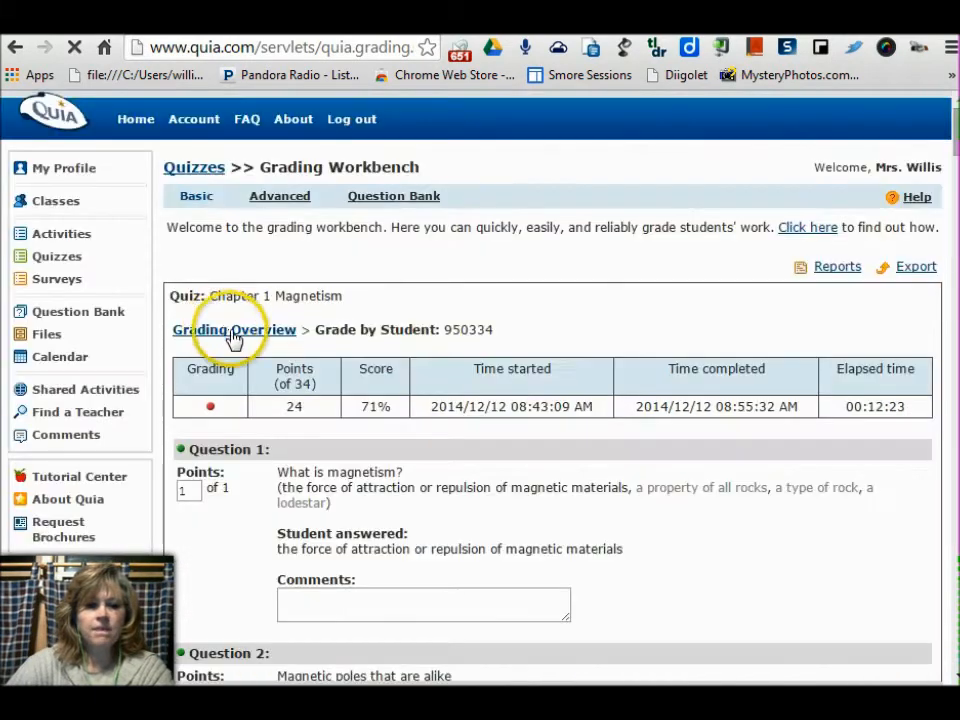
Go through the opened student's Chapter 1 Magnetism answers, give the Question 30 essay 3 points, and save the grade.
{"action": "scroll", "coordinate": [714, 420], "scroll_direction": "down", "scroll_amount": 5}
{"action": "scroll", "coordinate": [714, 420], "scroll_direction": "down", "scroll_amount": 15}
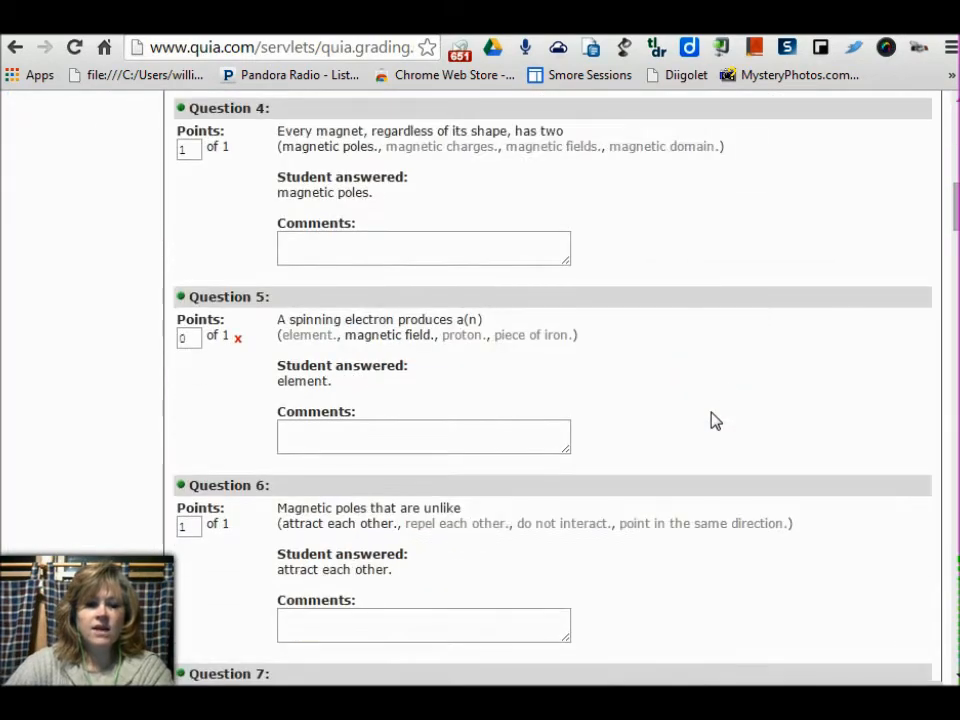
{"action": "scroll", "coordinate": [714, 421], "scroll_direction": "down", "scroll_amount": 8}
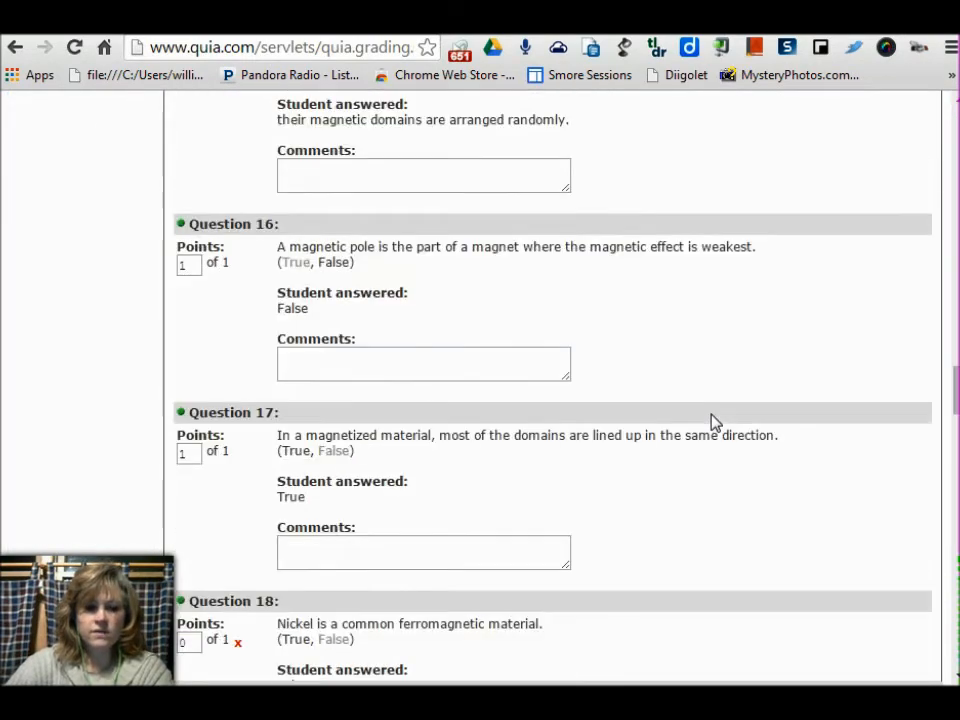
{"action": "scroll", "coordinate": [714, 422], "scroll_direction": "down", "scroll_amount": 7}
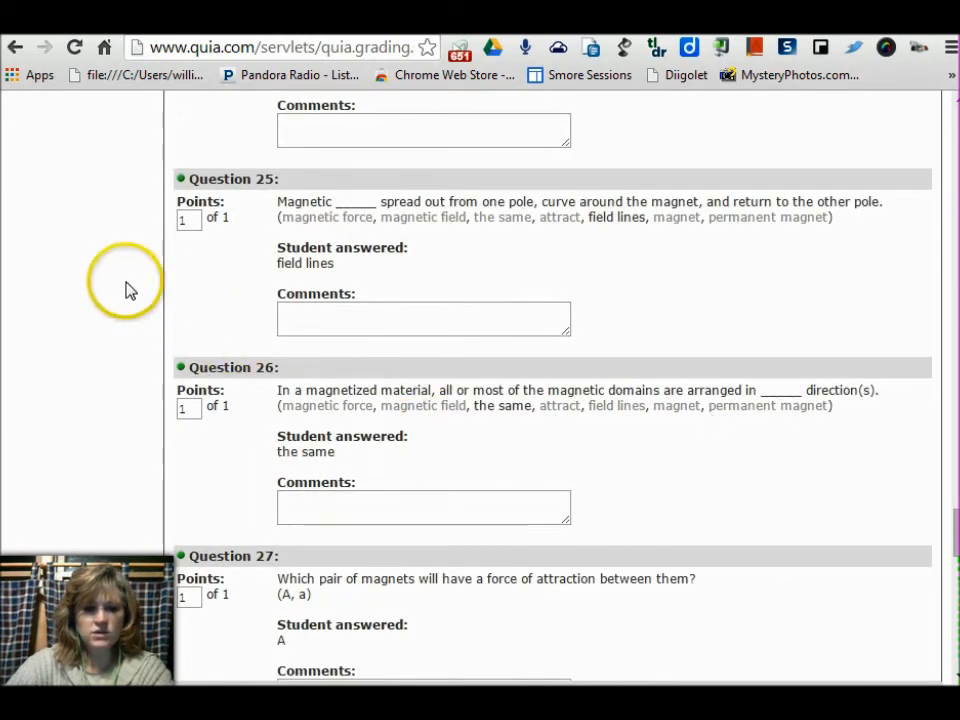
{"action": "scroll", "coordinate": [439, 379], "scroll_direction": "down", "scroll_amount": 3}
{"action": "scroll", "coordinate": [456, 373], "scroll_direction": "down", "scroll_amount": 2}
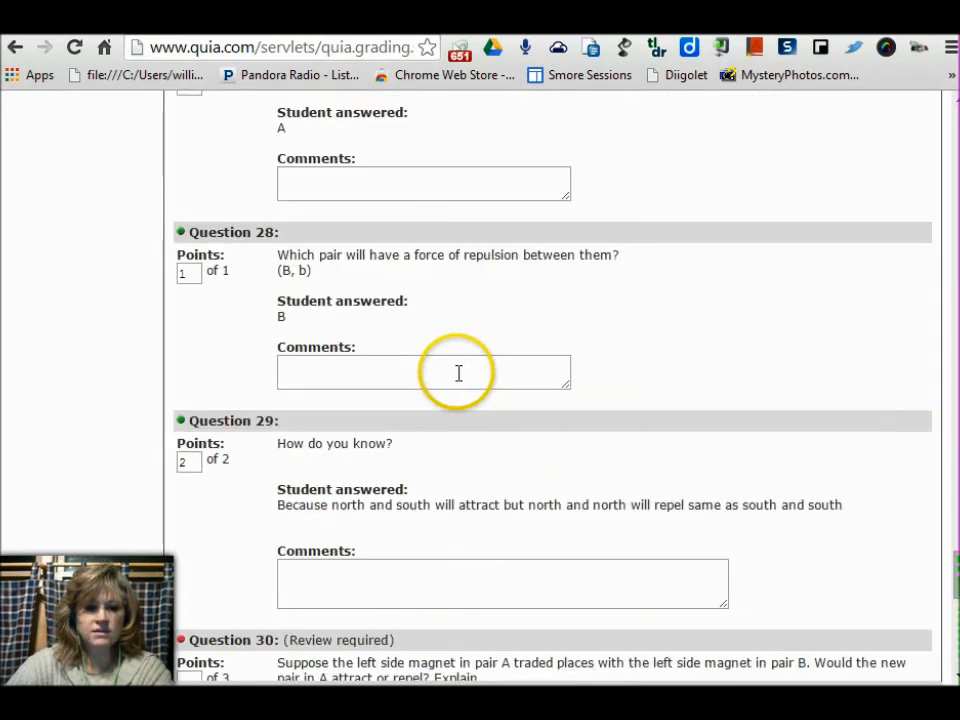
{"action": "scroll", "coordinate": [450, 380], "scroll_direction": "down", "scroll_amount": 2}
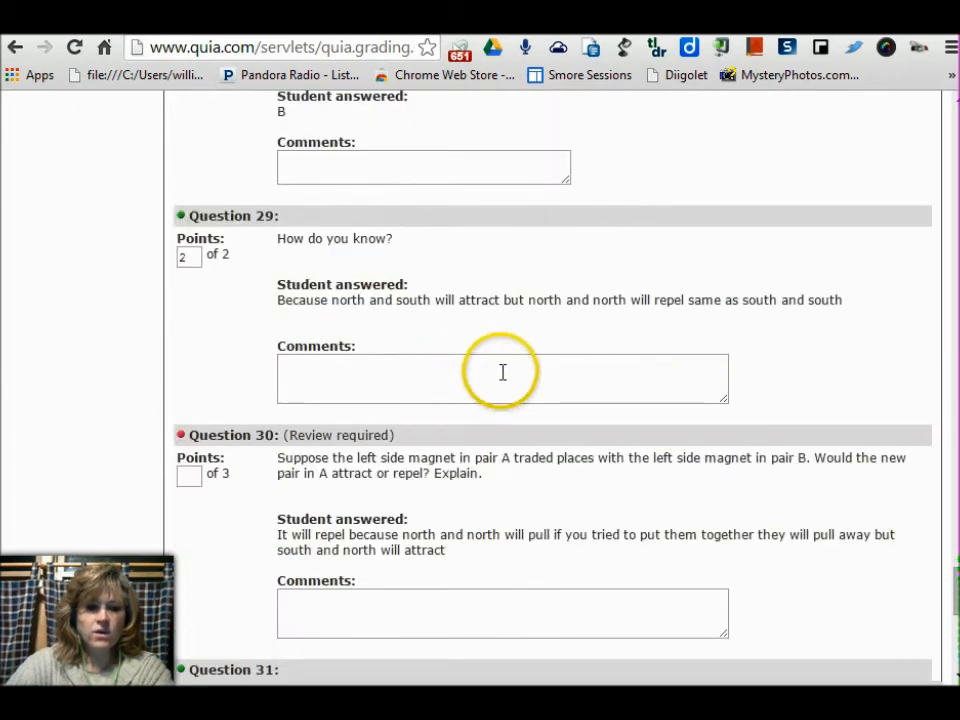
{"action": "scroll", "coordinate": [503, 372], "scroll_direction": "down", "scroll_amount": 1}
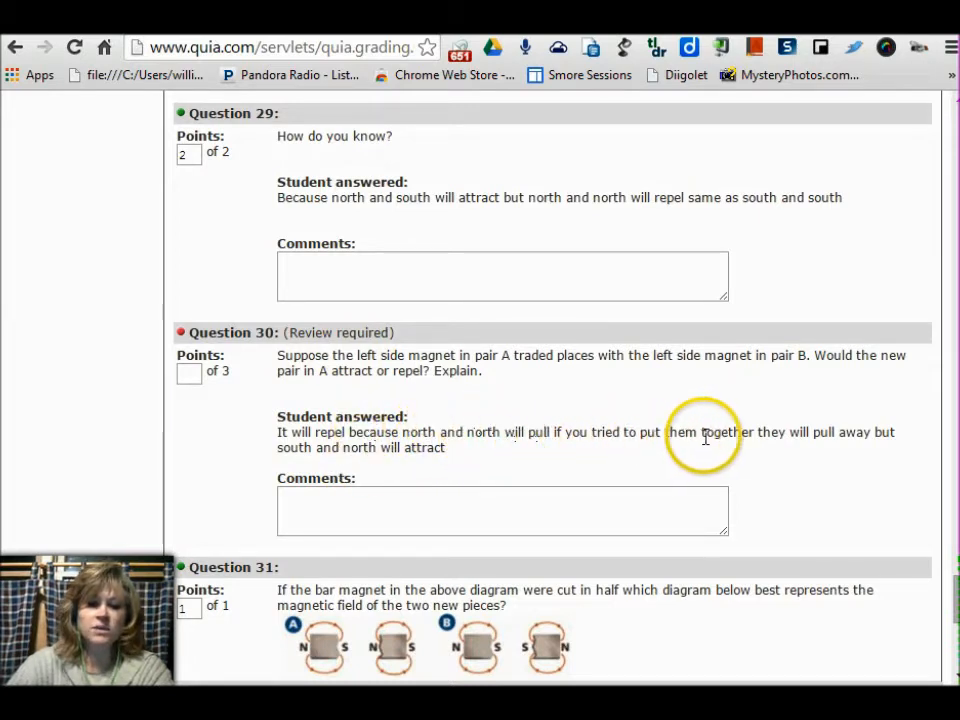
{"action": "left_click", "coordinate": [189, 373]}
{"action": "type", "text": "3"}
{"action": "scroll", "coordinate": [455, 425], "scroll_direction": "down", "scroll_amount": 1}
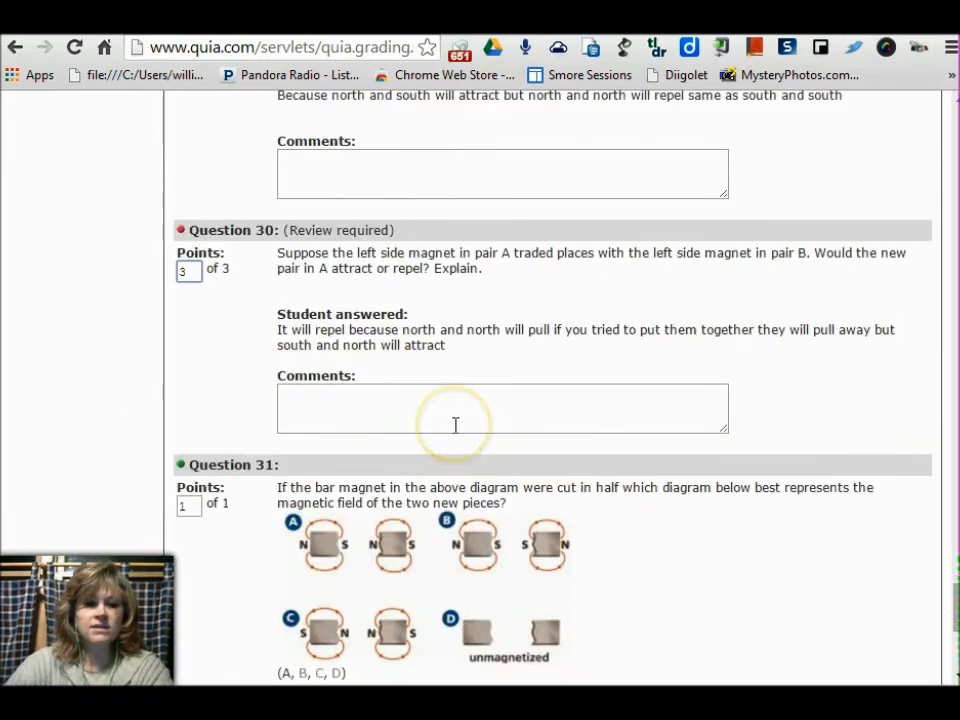
{"action": "scroll", "coordinate": [455, 425], "scroll_direction": "down", "scroll_amount": 4}
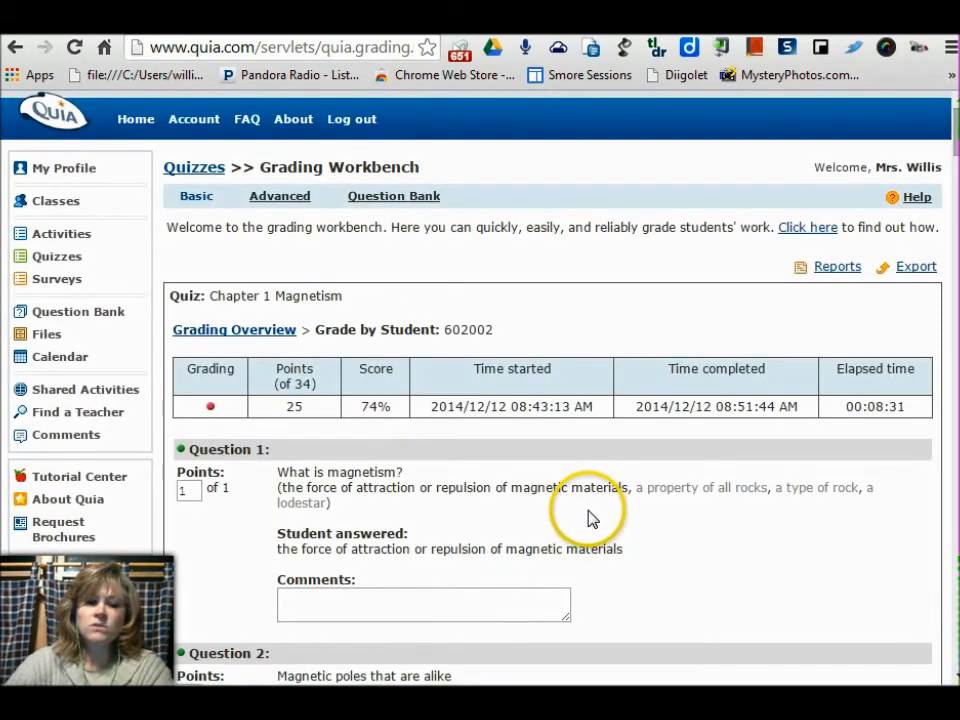
Return to the grading overview and open the Question 29 essay to grade it across all students.
{"action": "left_click", "coordinate": [230, 329]}
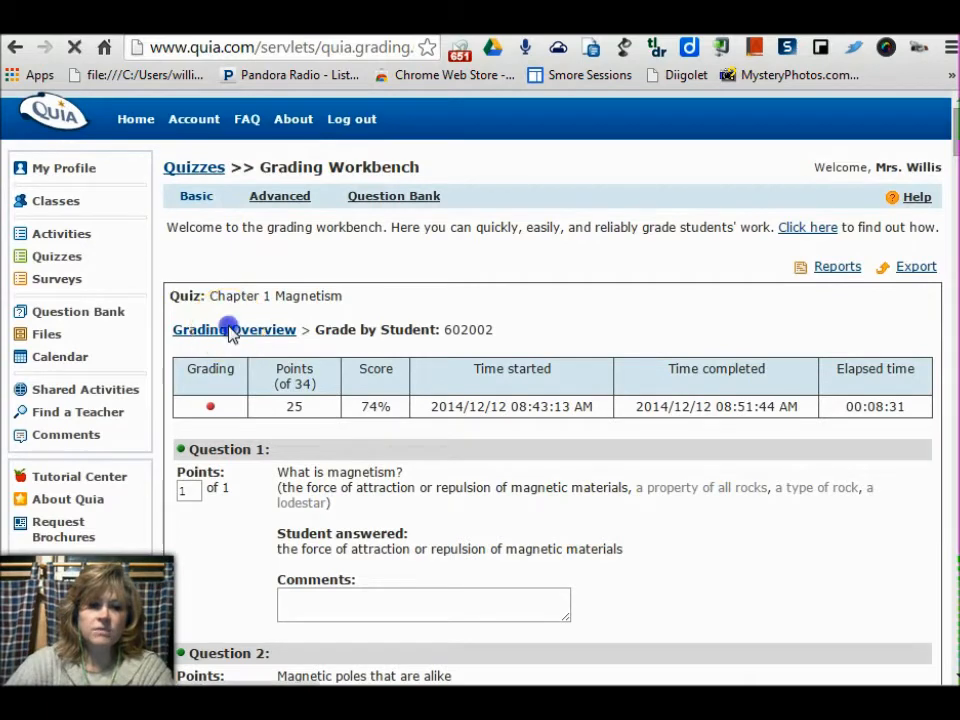
{"action": "scroll", "coordinate": [452, 400], "scroll_direction": "down", "scroll_amount": 4}
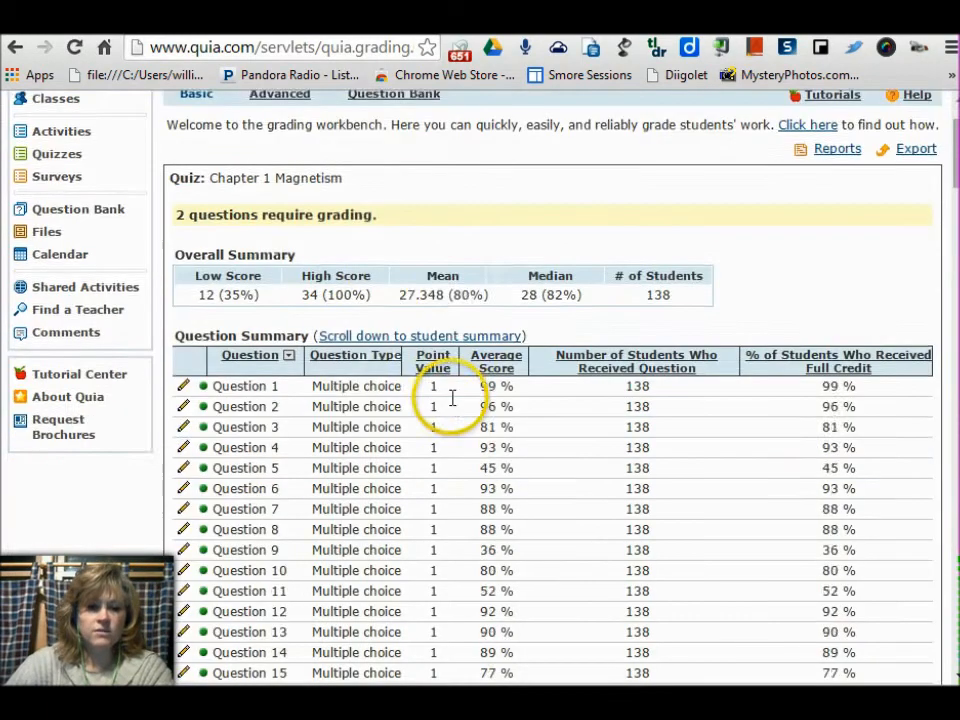
{"action": "scroll", "coordinate": [452, 406], "scroll_direction": "down", "scroll_amount": 3}
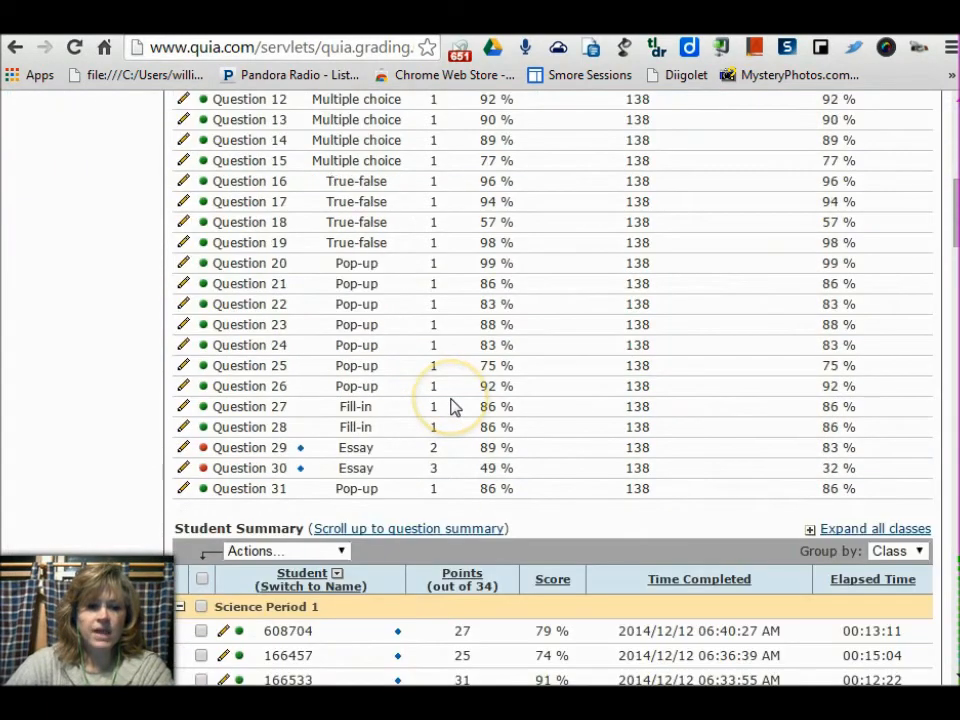
{"action": "left_click", "coordinate": [184, 448]}
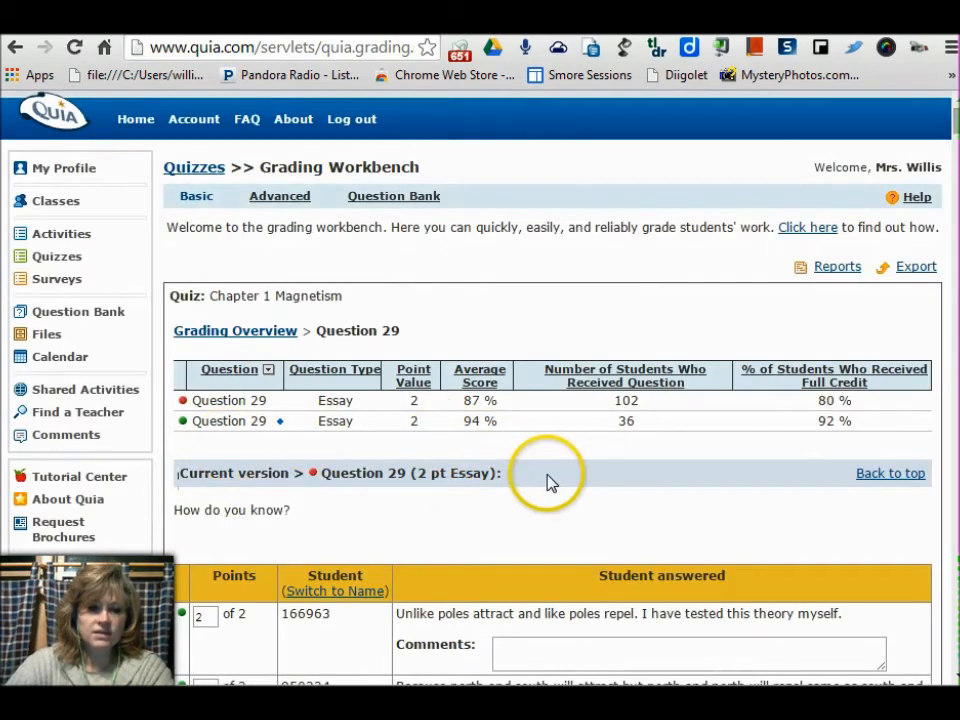
Find the first ungraded Question 29 answer, about unlike and like poles, and set its score to 2 points.
{"action": "scroll", "coordinate": [548, 482], "scroll_direction": "down", "scroll_amount": 3}
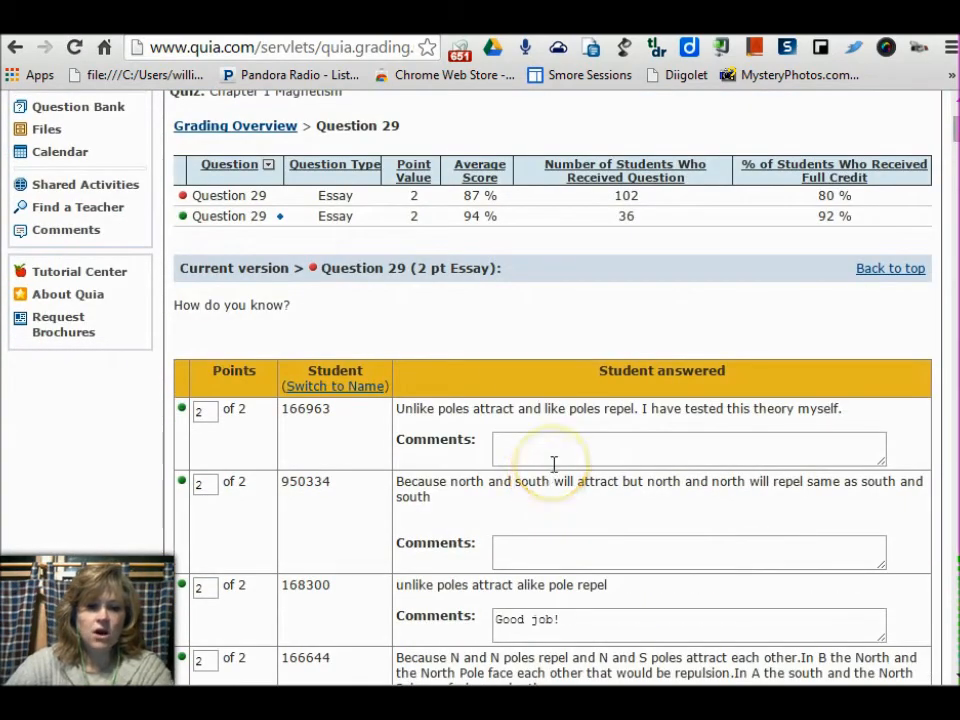
{"action": "scroll", "coordinate": [554, 464], "scroll_direction": "down", "scroll_amount": 1}
{"action": "scroll", "coordinate": [540, 476], "scroll_direction": "down", "scroll_amount": 4}
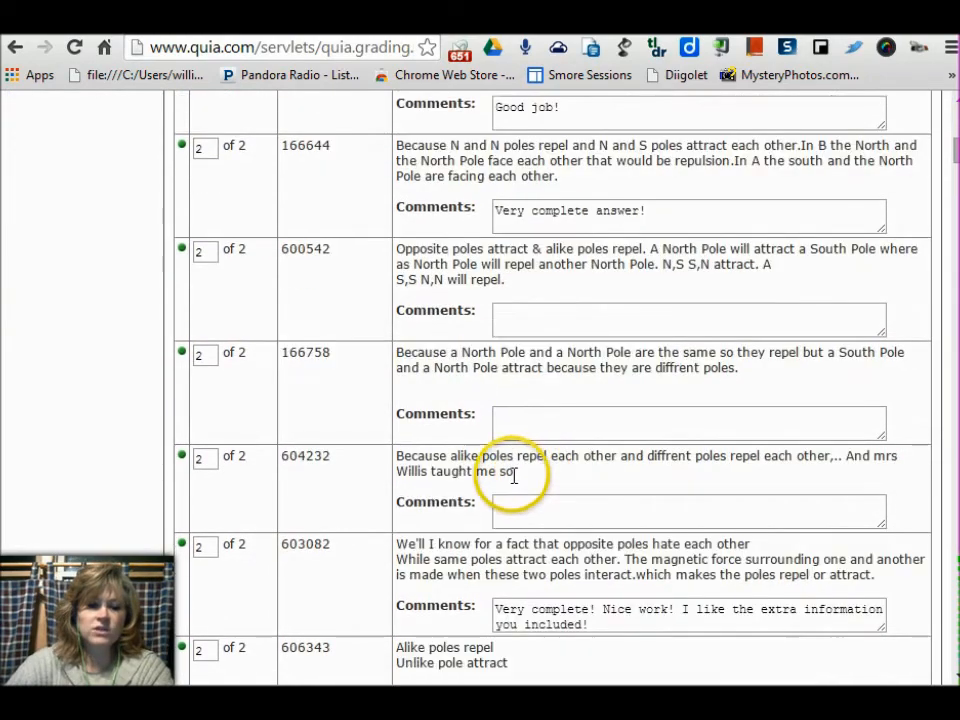
{"action": "scroll", "coordinate": [340, 520], "scroll_direction": "down", "scroll_amount": 4}
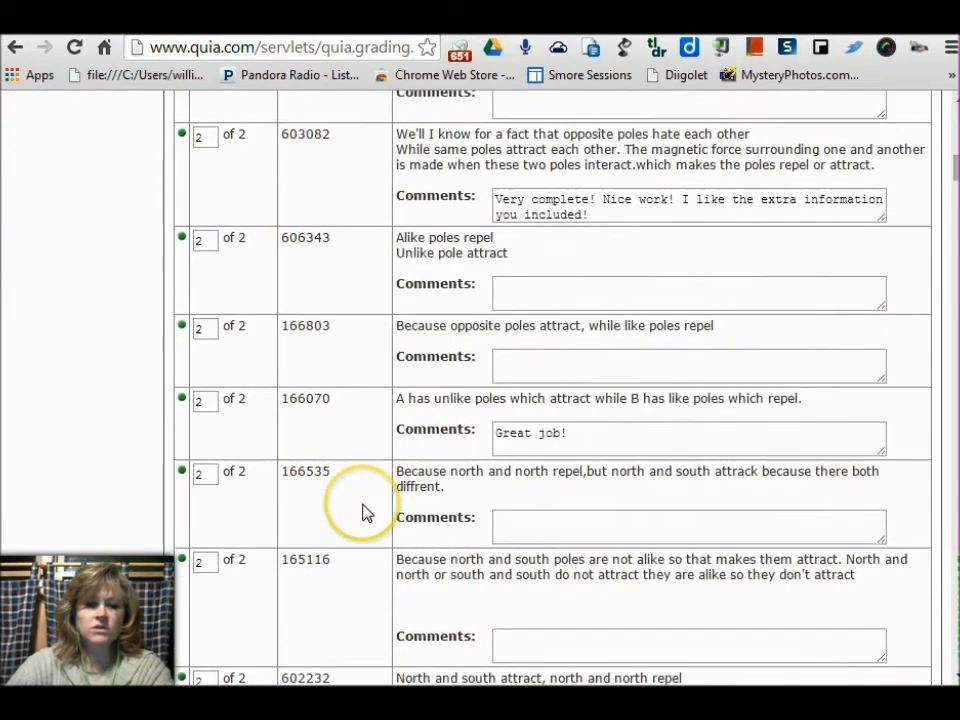
{"action": "scroll", "coordinate": [363, 512], "scroll_direction": "down", "scroll_amount": 15}
{"action": "scroll", "coordinate": [363, 512], "scroll_direction": "down", "scroll_amount": 16}
{"action": "scroll", "coordinate": [360, 517], "scroll_direction": "down", "scroll_amount": 16}
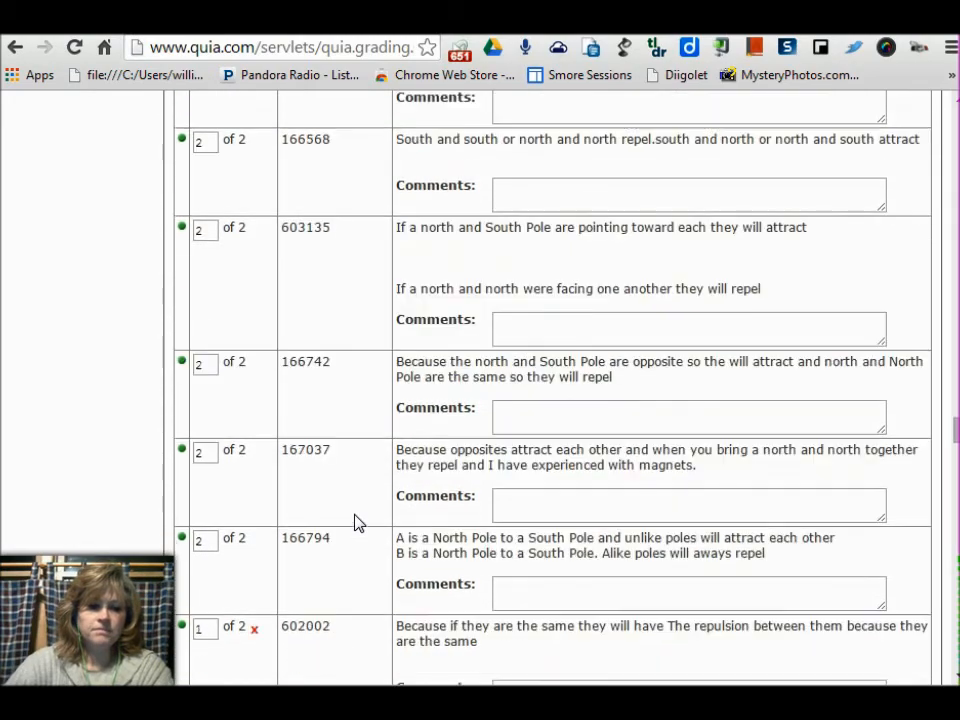
{"action": "scroll", "coordinate": [357, 521], "scroll_direction": "down", "scroll_amount": 5}
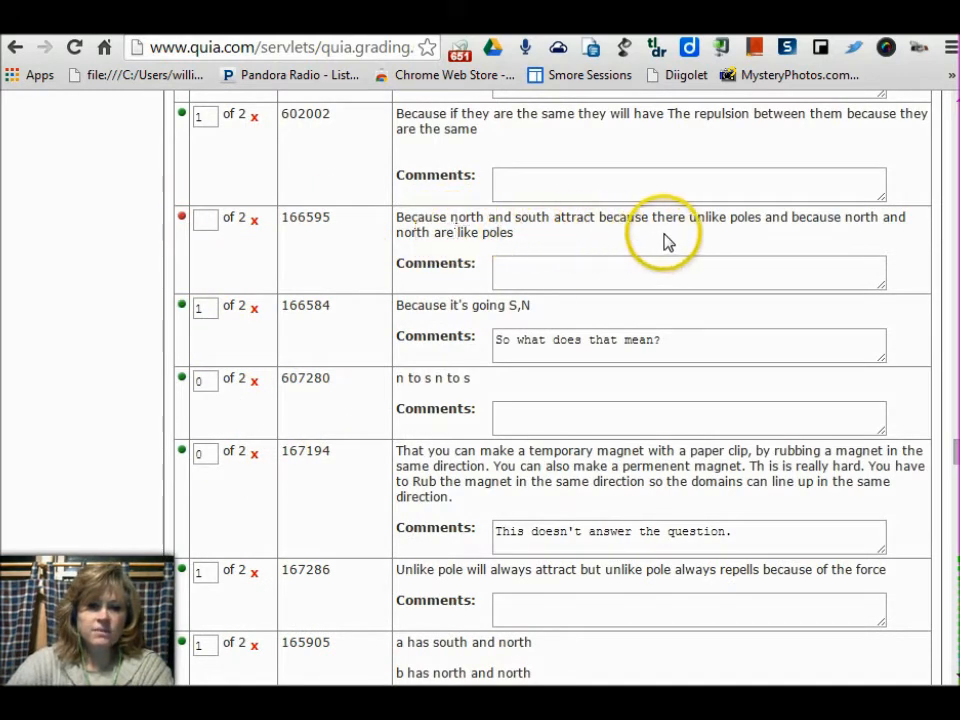
{"action": "left_click", "coordinate": [207, 220]}
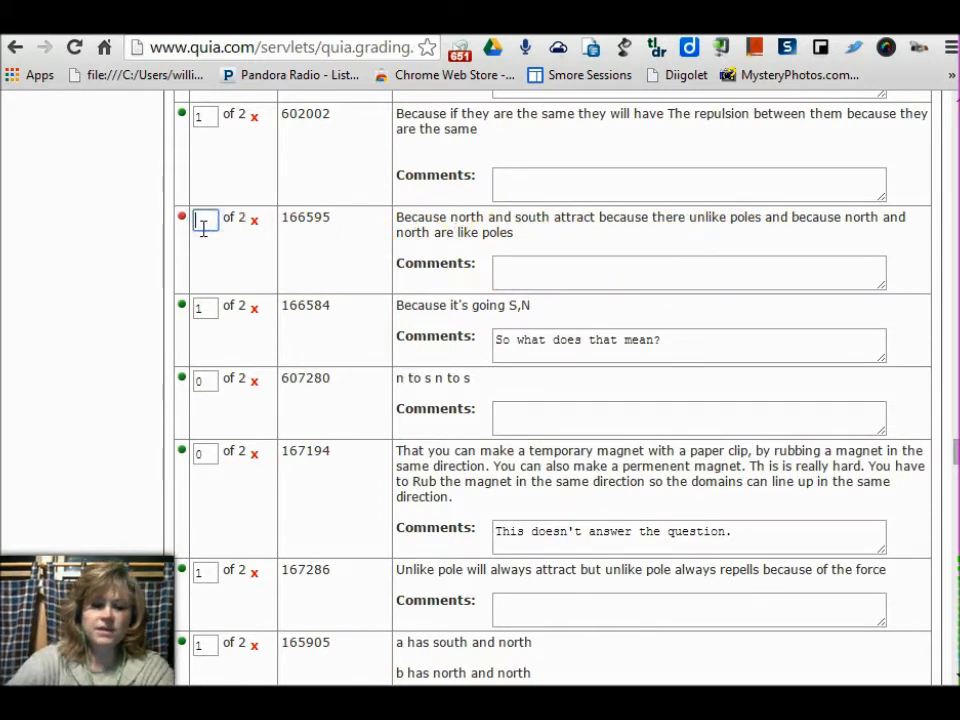
{"action": "left_click", "coordinate": [207, 221]}
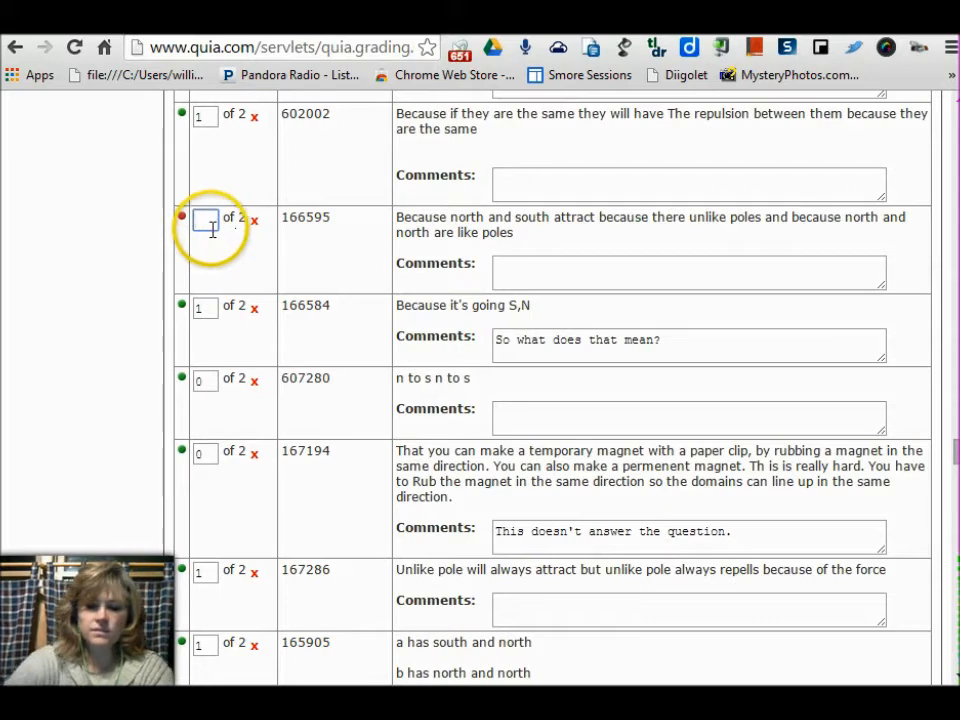
{"action": "type", "text": "2"}
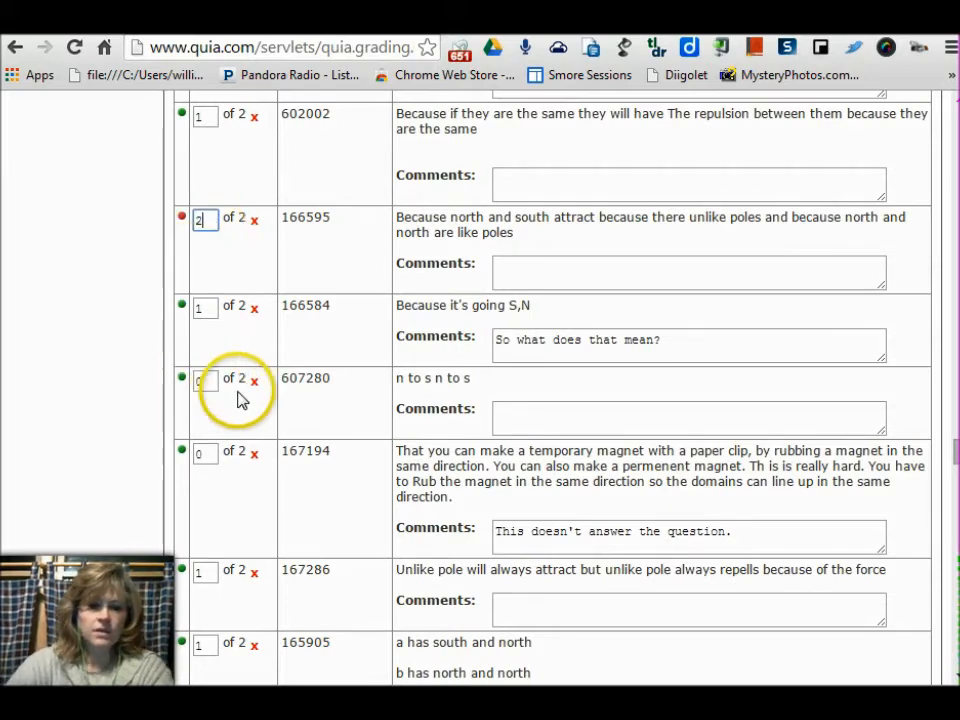
Give 2 points to the ungraded Question 29 answer about a remembered video and check the remaining answers through the old version's section.
{"action": "scroll", "coordinate": [240, 396], "scroll_direction": "down", "scroll_amount": 6}
{"action": "scroll", "coordinate": [240, 398], "scroll_direction": "down", "scroll_amount": 2}
{"action": "left_click", "coordinate": [208, 280]}
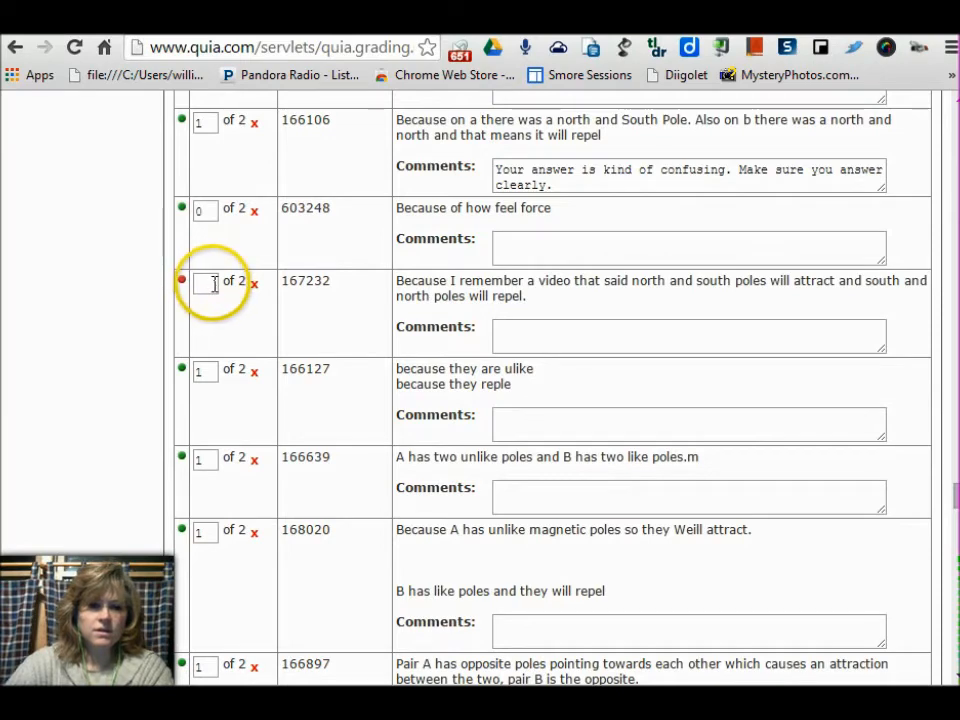
{"action": "type", "text": "2"}
{"action": "scroll", "coordinate": [270, 365], "scroll_direction": "down", "scroll_amount": 2}
{"action": "scroll", "coordinate": [273, 364], "scroll_direction": "down", "scroll_amount": 8}
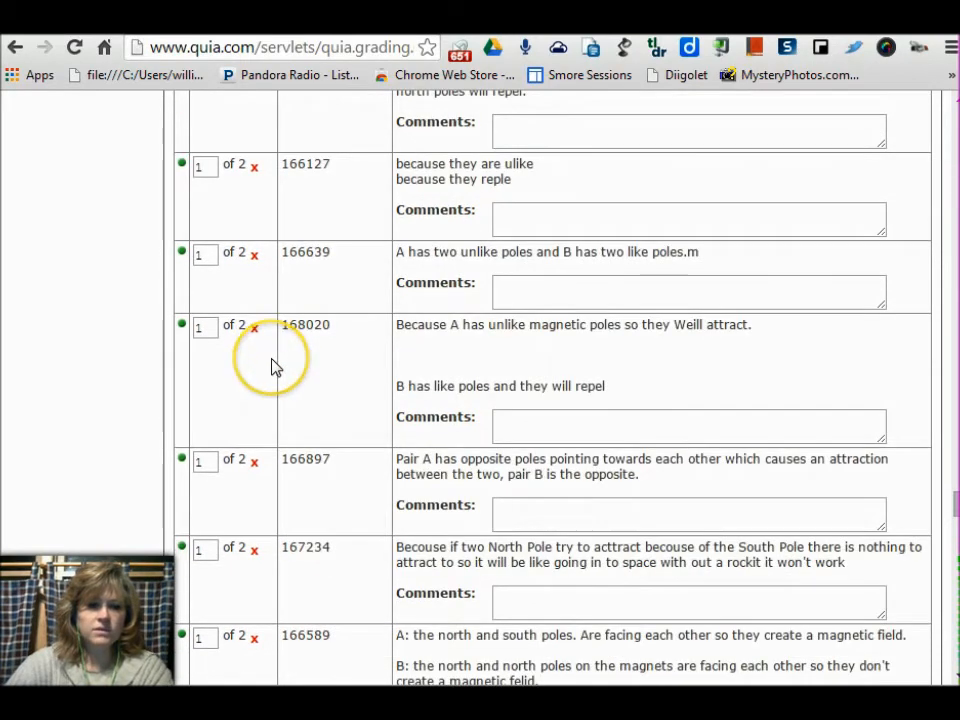
{"action": "scroll", "coordinate": [273, 365], "scroll_direction": "down", "scroll_amount": 2}
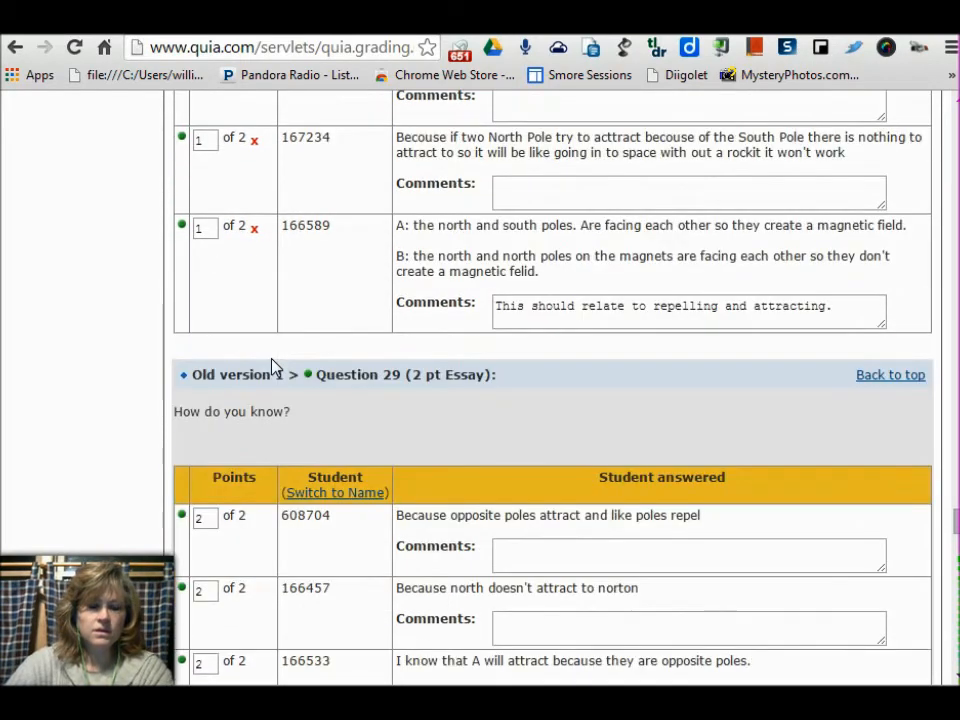
{"action": "left_click", "coordinate": [273, 366]}
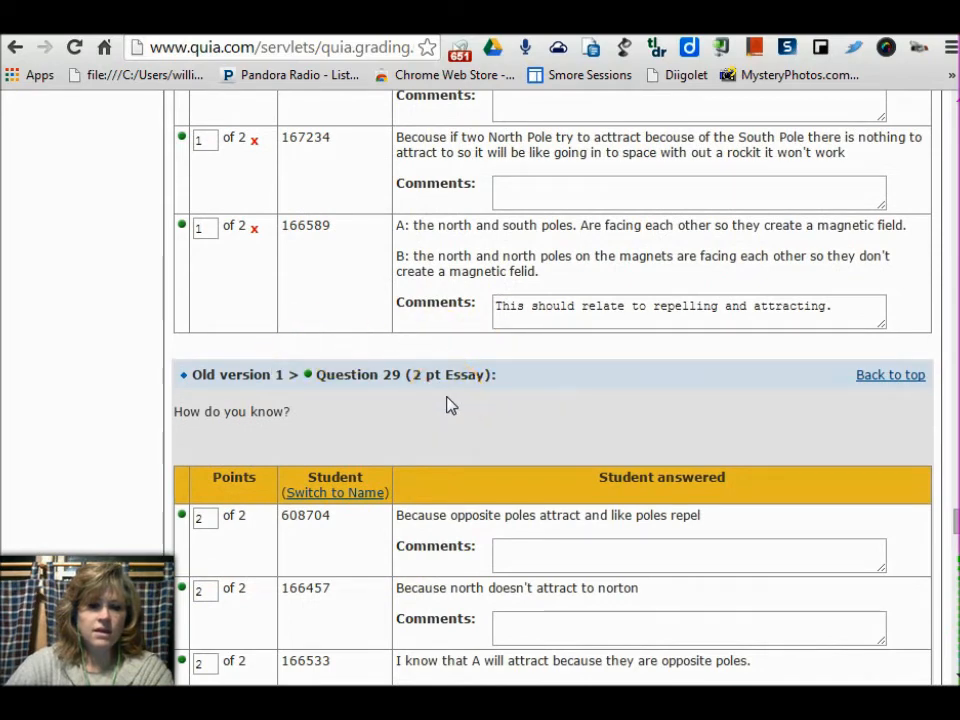
{"action": "scroll", "coordinate": [450, 405], "scroll_direction": "up", "scroll_amount": 2}
{"action": "scroll", "coordinate": [450, 405], "scroll_direction": "down", "scroll_amount": 2}
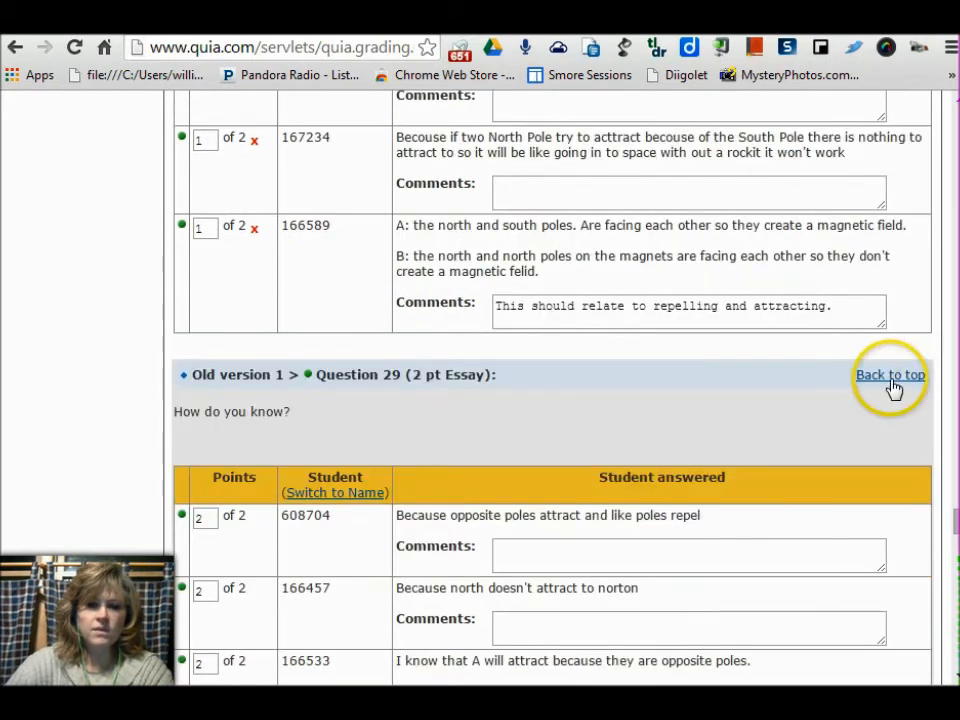
Go back to the grading overview and open the Question 30 essay to grade it across all students.
{"action": "left_click", "coordinate": [890, 378]}
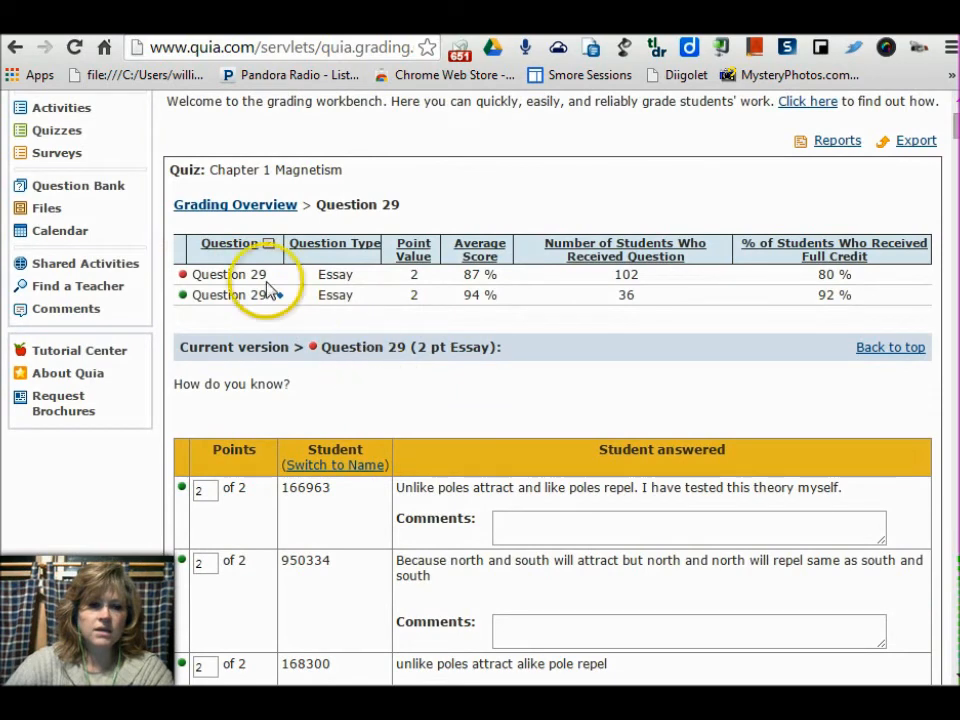
{"action": "left_click", "coordinate": [232, 206]}
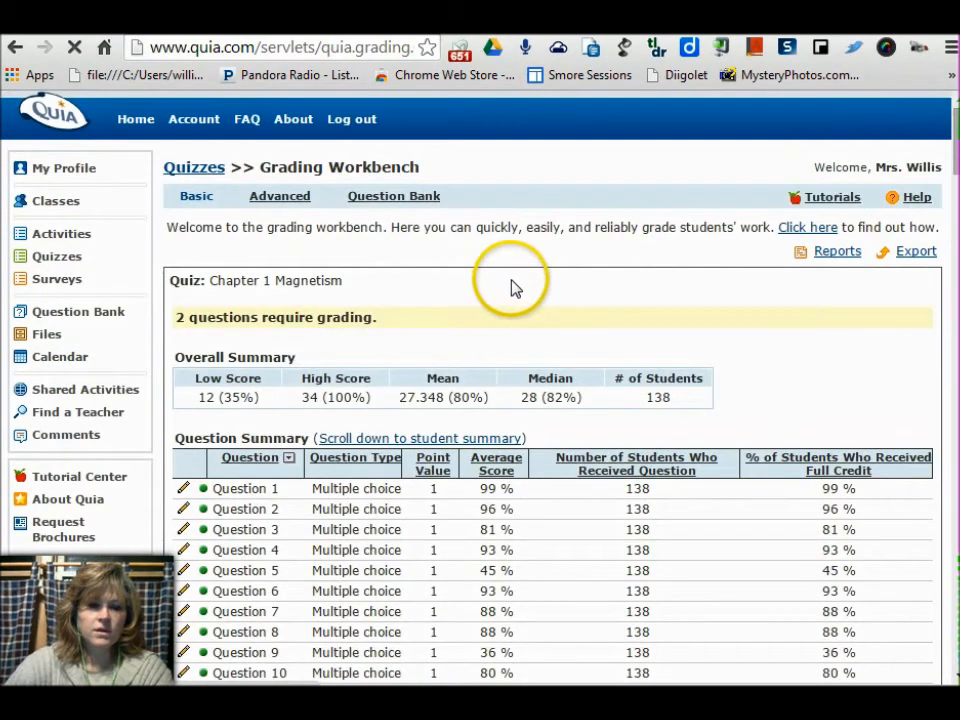
{"action": "scroll", "coordinate": [512, 290], "scroll_direction": "down", "scroll_amount": 6}
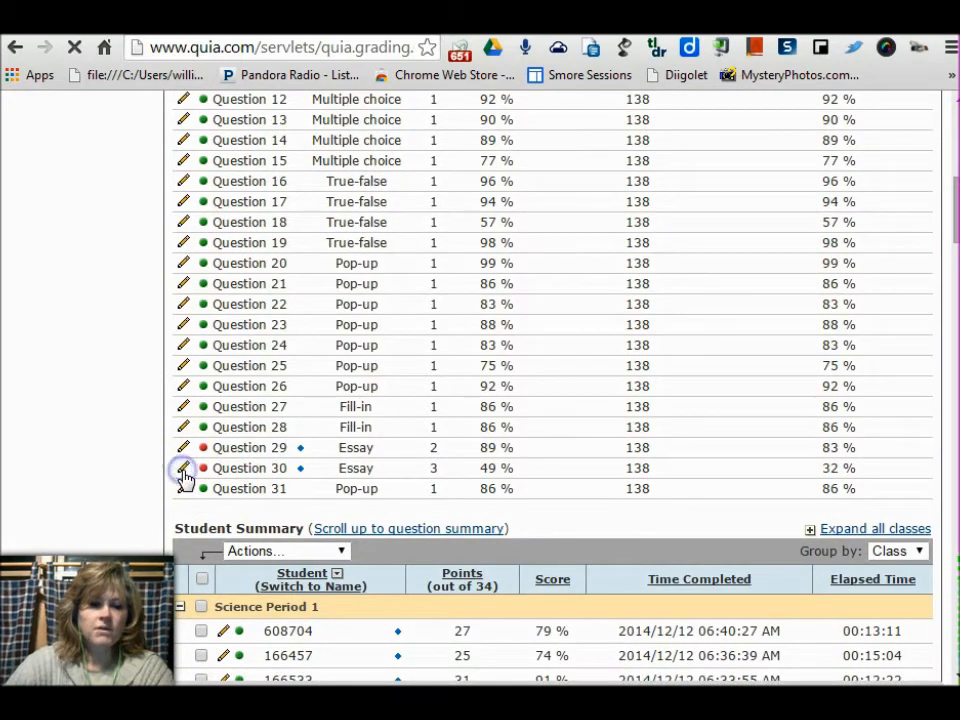
{"action": "left_click", "coordinate": [184, 469]}
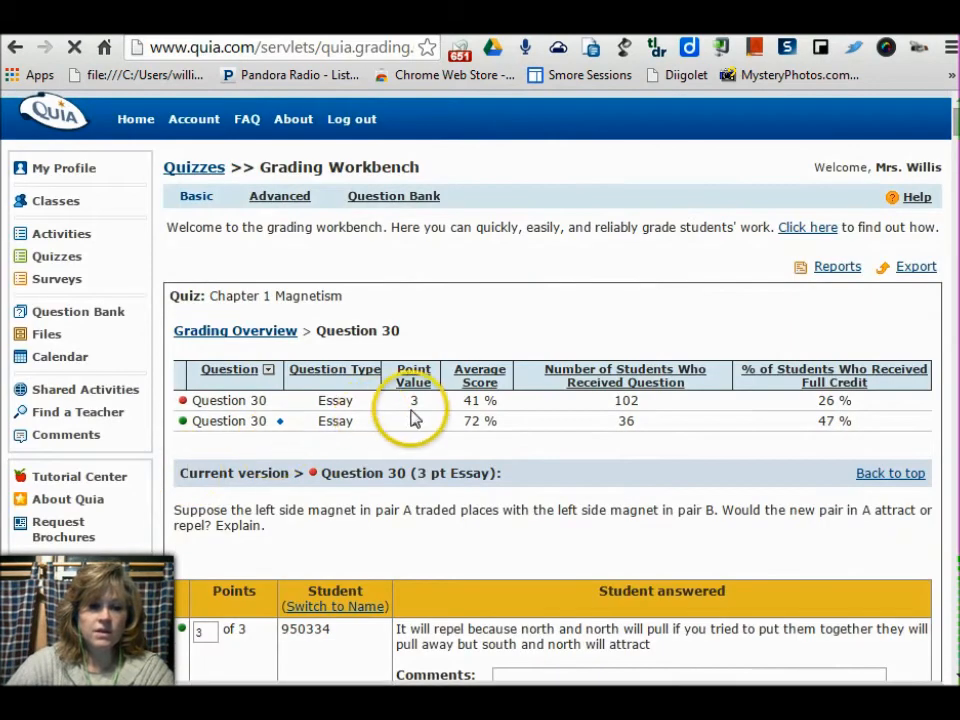
Give the Question 30 answer "Attract. Because they would be opposite poles." 1 point, commenting "The two north poles (like) will be together, causing them to repel.".
{"action": "scroll", "coordinate": [452, 428], "scroll_direction": "down", "scroll_amount": 20}
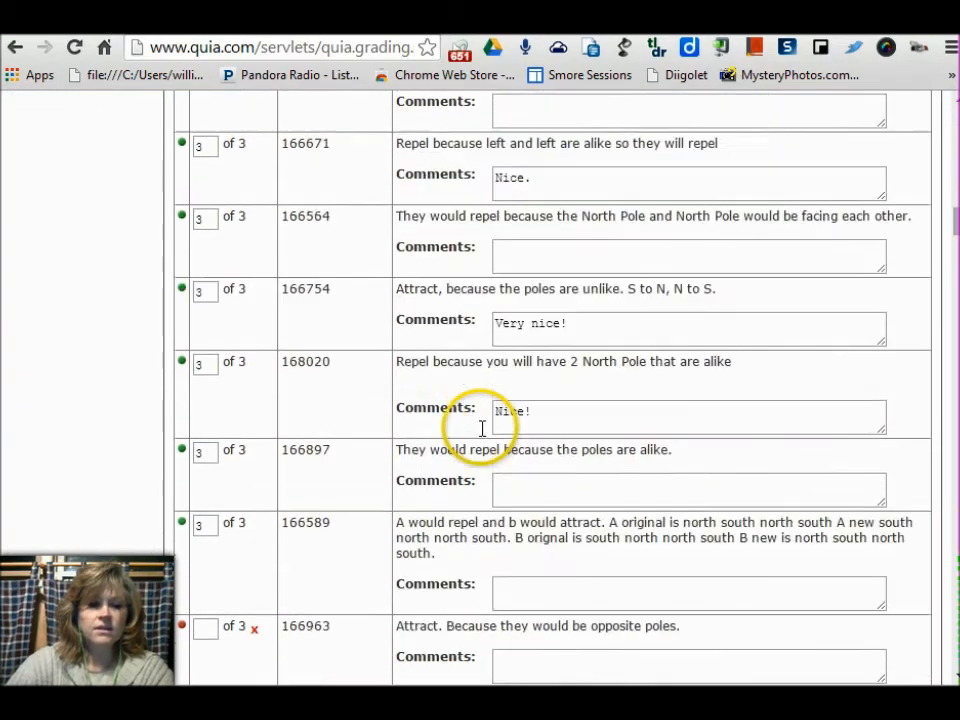
{"action": "scroll", "coordinate": [480, 435], "scroll_direction": "up", "scroll_amount": 8}
{"action": "scroll", "coordinate": [435, 418], "scroll_direction": "down", "scroll_amount": 3}
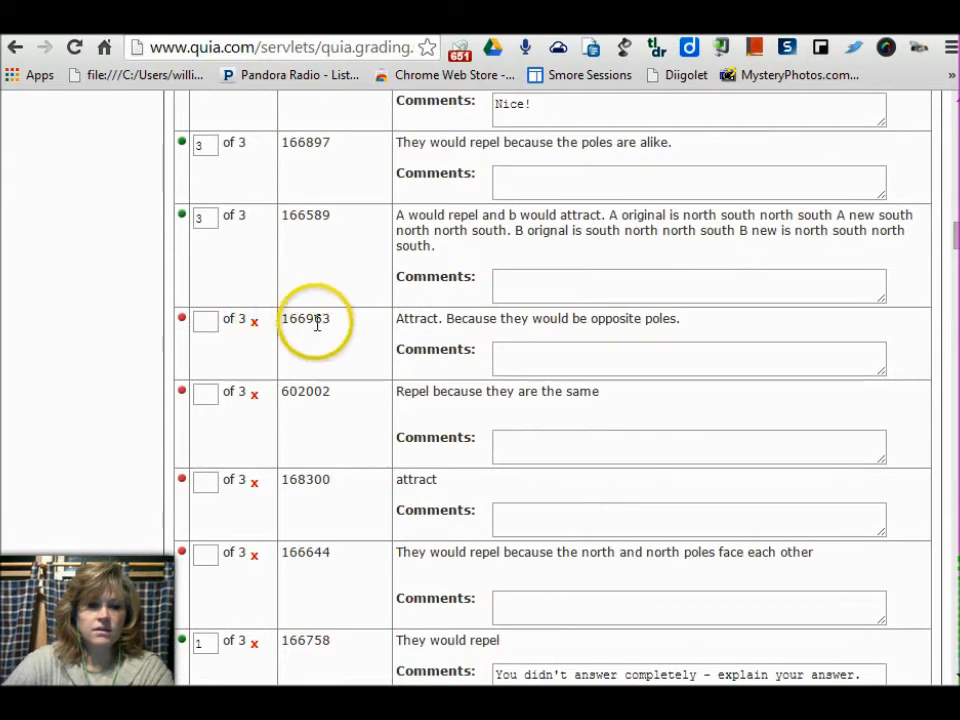
{"action": "left_click", "coordinate": [212, 321]}
{"action": "type", "text": "1"}
{"action": "left_click", "coordinate": [207, 392]}
{"action": "left_click", "coordinate": [530, 355]}
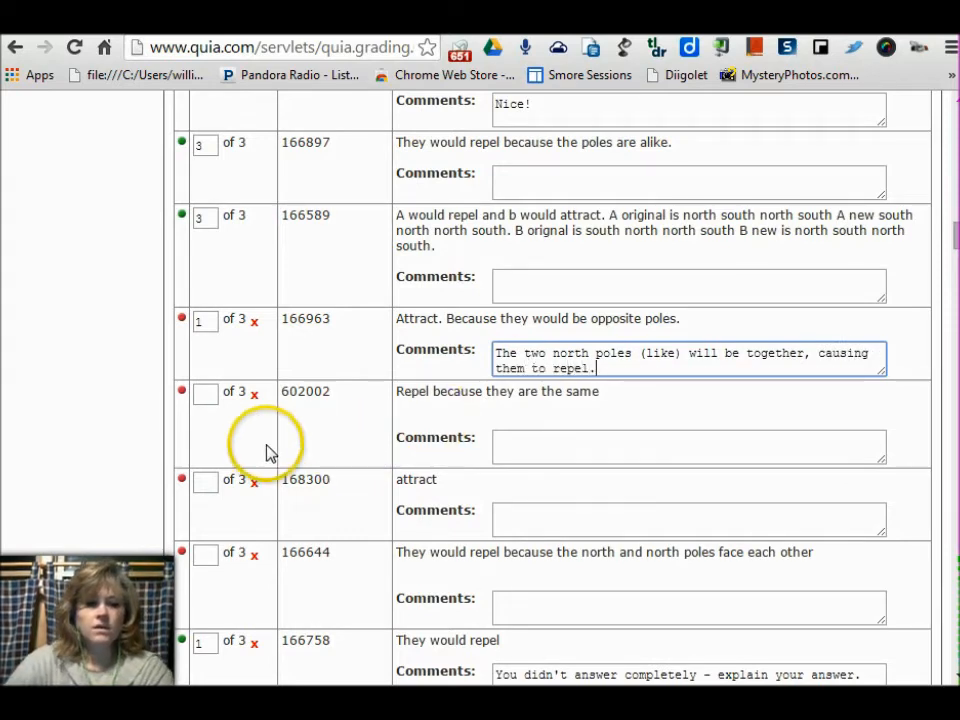
Give the Question 30 answer "Repel because they are the same" 3 points and look through the following answers for ungraded ones.
{"action": "left_click", "coordinate": [201, 394]}
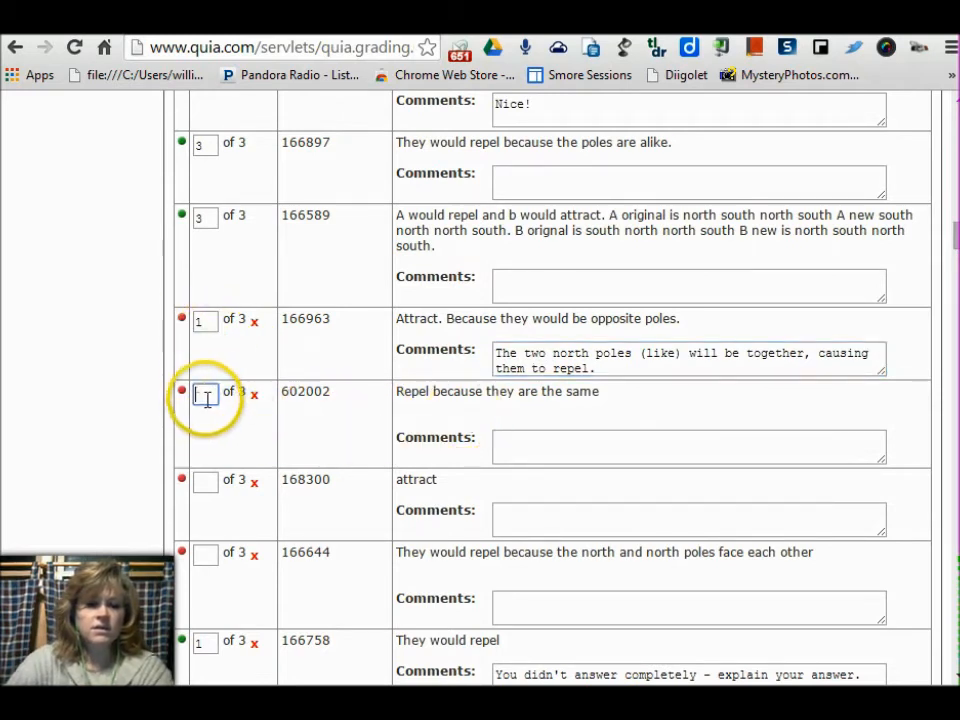
{"action": "type", "text": "3"}
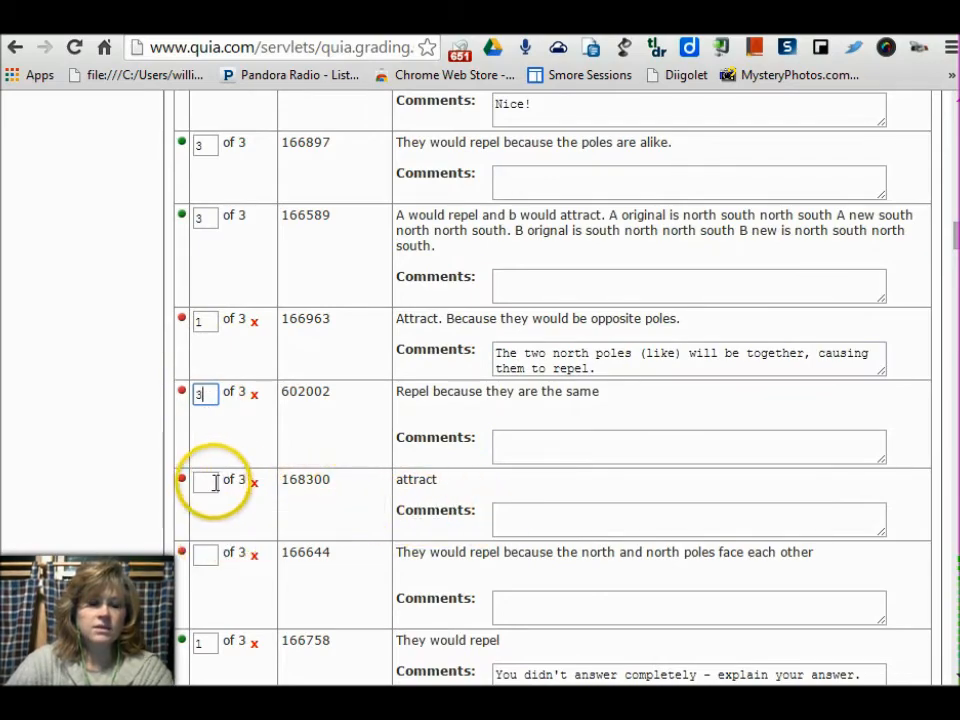
{"action": "scroll", "coordinate": [446, 405], "scroll_direction": "down", "scroll_amount": 10}
{"action": "scroll", "coordinate": [437, 452], "scroll_direction": "down", "scroll_amount": 20}
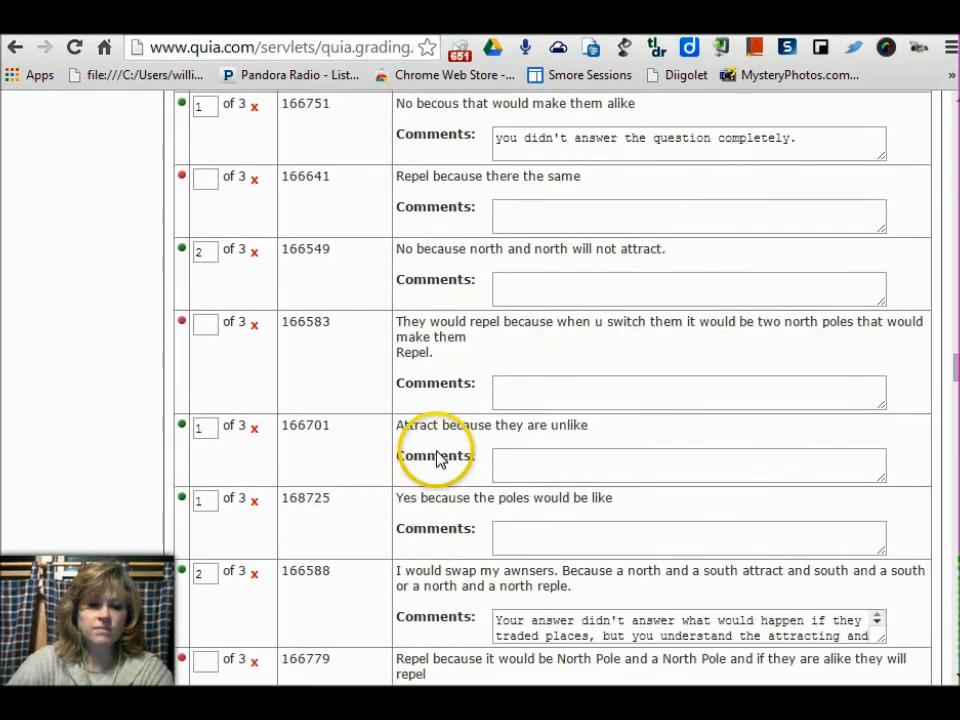
Check the remaining Question 30 answers through the old version's section and submit the question's grades.
{"action": "scroll", "coordinate": [437, 459], "scroll_direction": "down", "scroll_amount": 8}
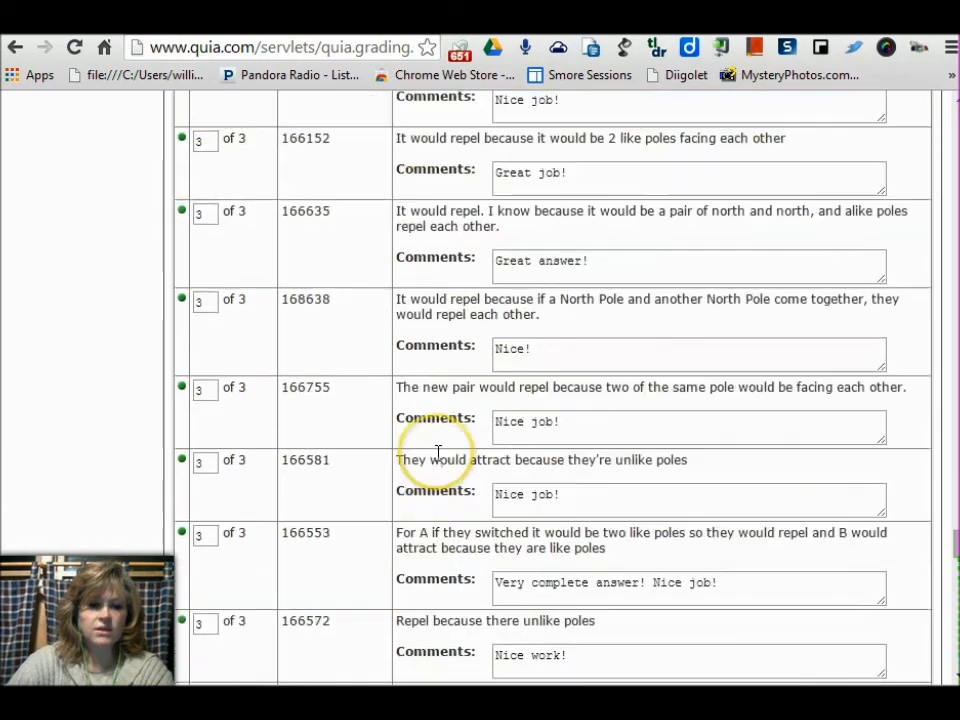
{"action": "scroll", "coordinate": [437, 455], "scroll_direction": "up", "scroll_amount": 4}
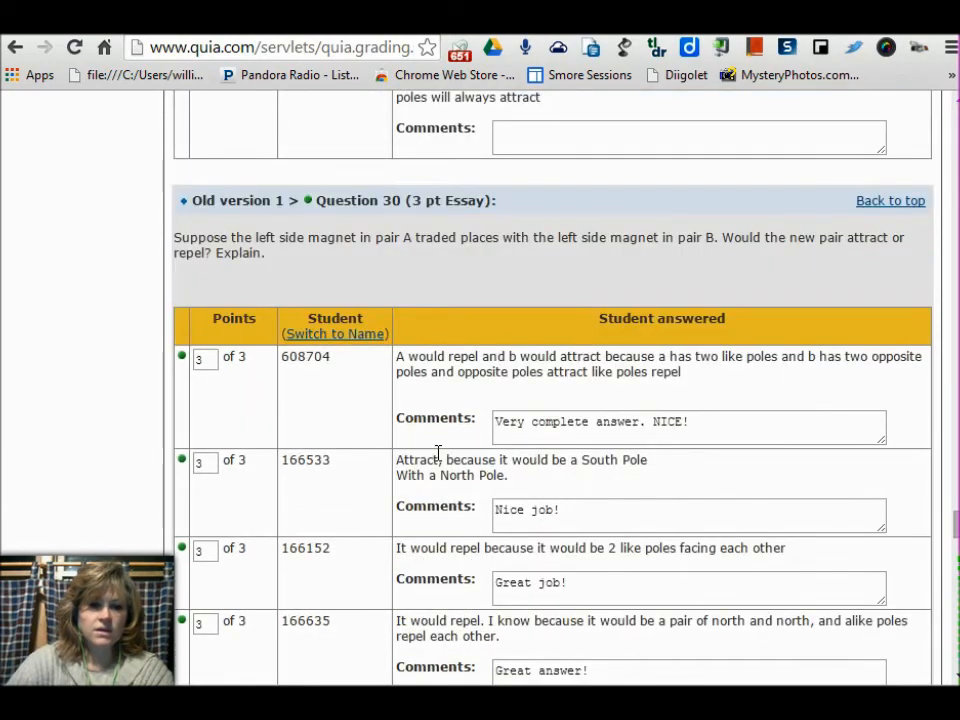
{"action": "scroll", "coordinate": [437, 453], "scroll_direction": "down", "scroll_amount": 20}
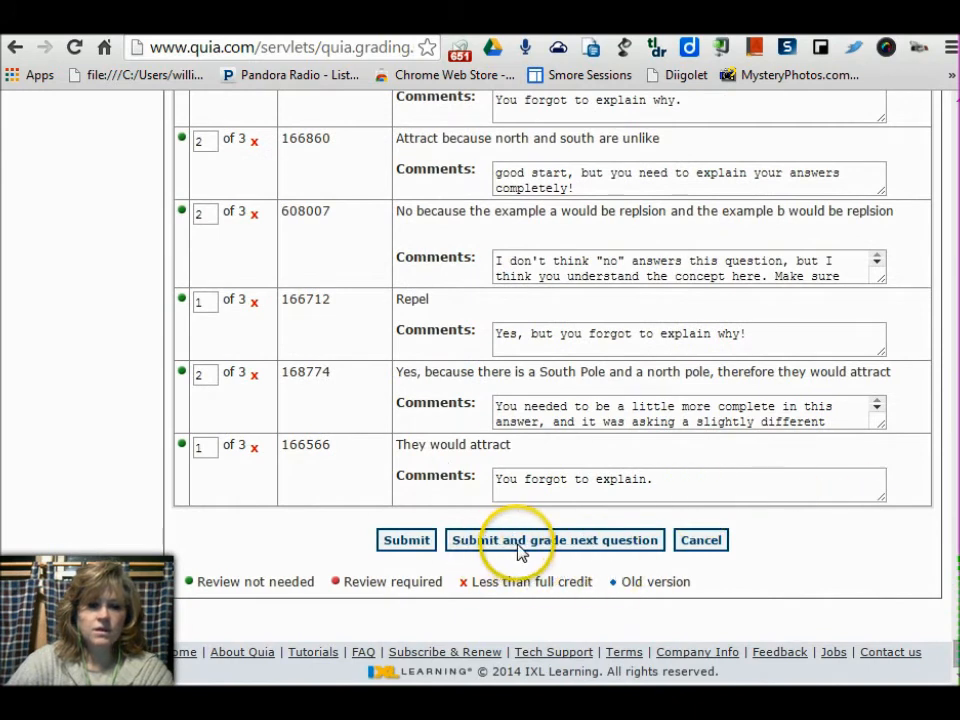
{"action": "left_click", "coordinate": [408, 541]}
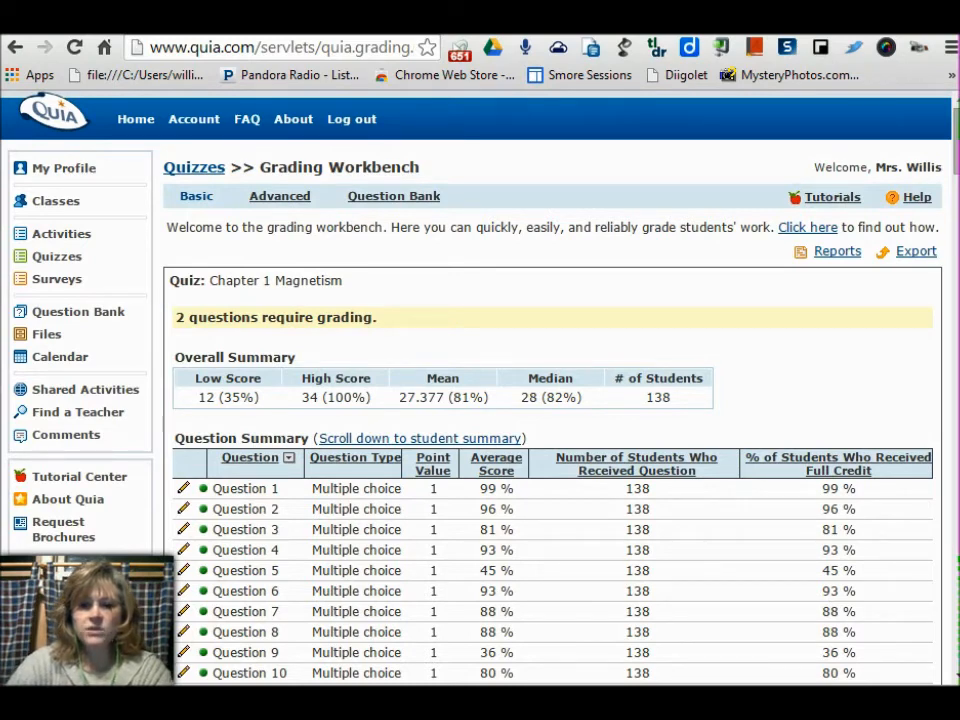
Go to the quiz list and open the reports page for the Chapter 1 Magnetism quiz.
{"action": "left_click", "coordinate": [42, 259]}
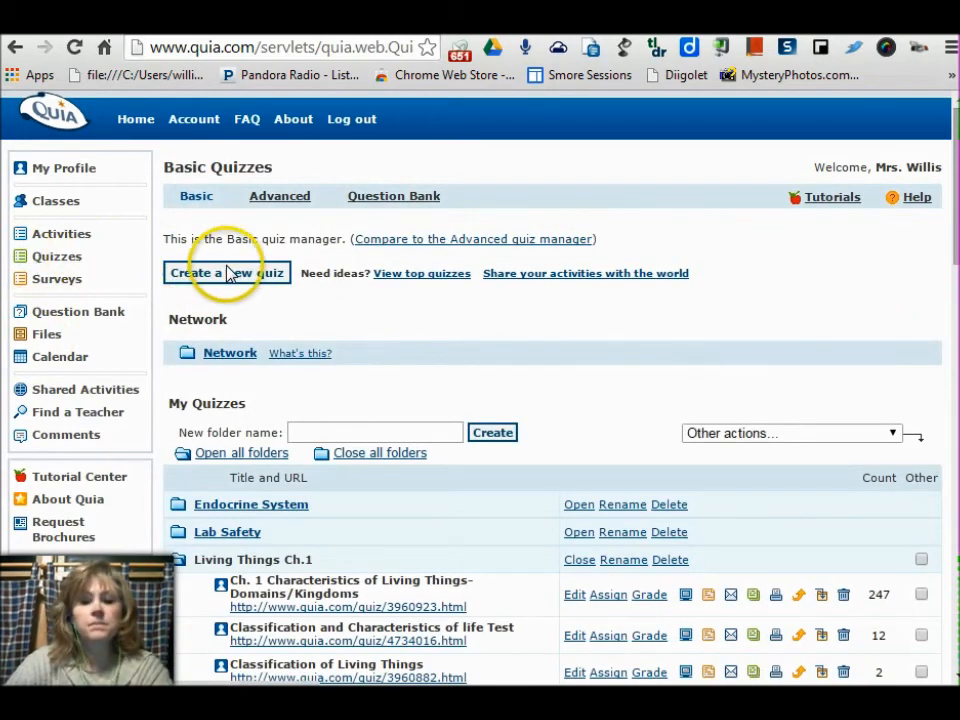
{"action": "scroll", "coordinate": [611, 414], "scroll_direction": "down", "scroll_amount": 3}
{"action": "scroll", "coordinate": [611, 414], "scroll_direction": "down", "scroll_amount": 6}
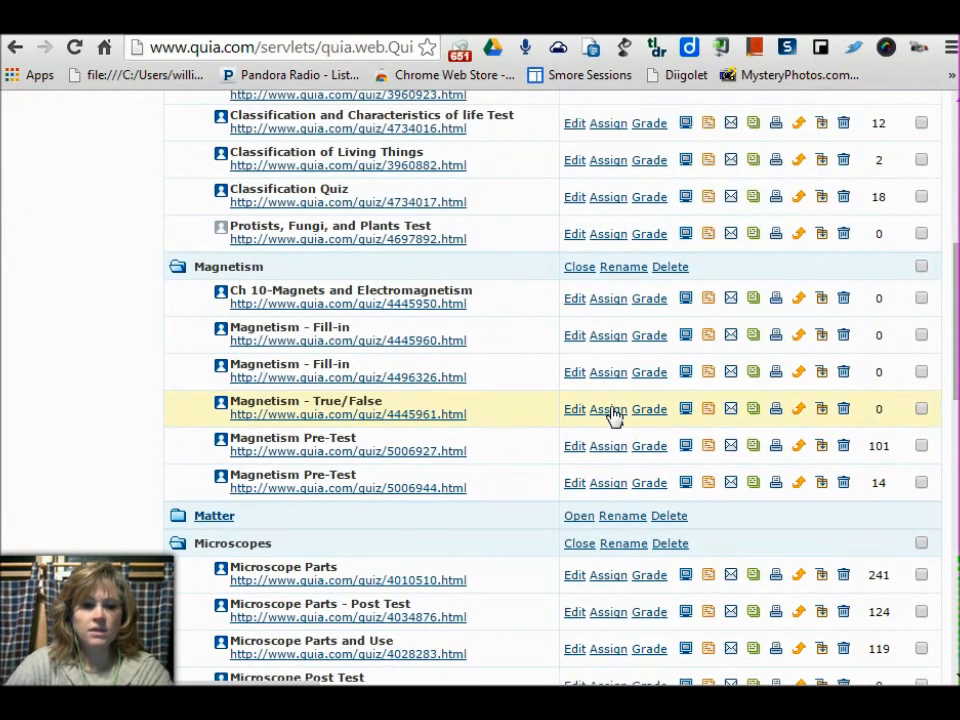
{"action": "scroll", "coordinate": [611, 414], "scroll_direction": "down", "scroll_amount": 3}
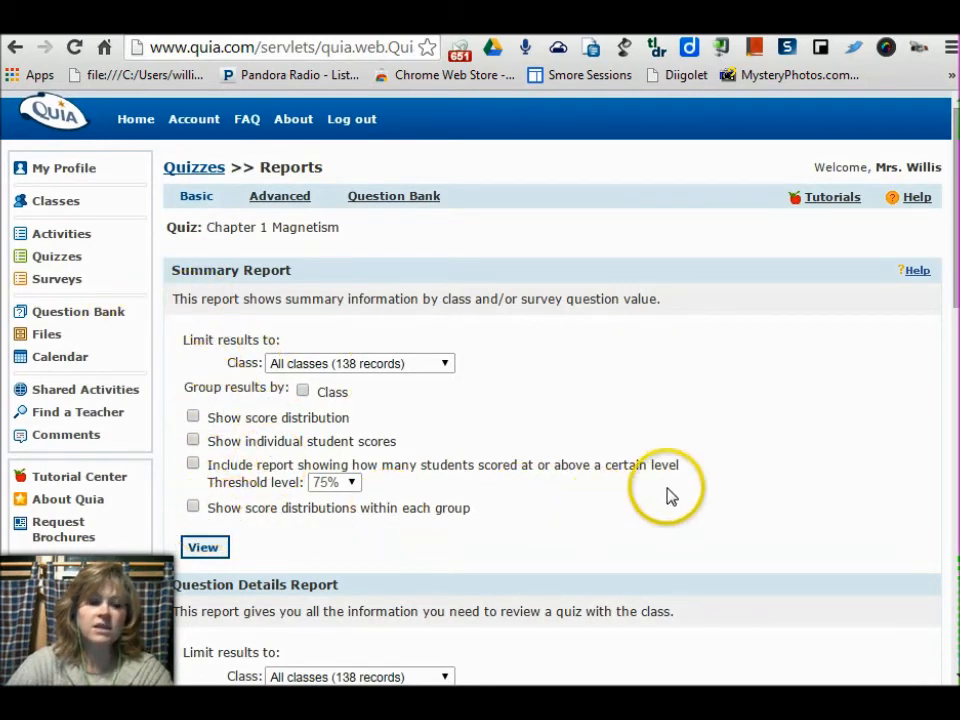
{"action": "scroll", "coordinate": [720, 489], "scroll_direction": "down", "scroll_amount": 2}
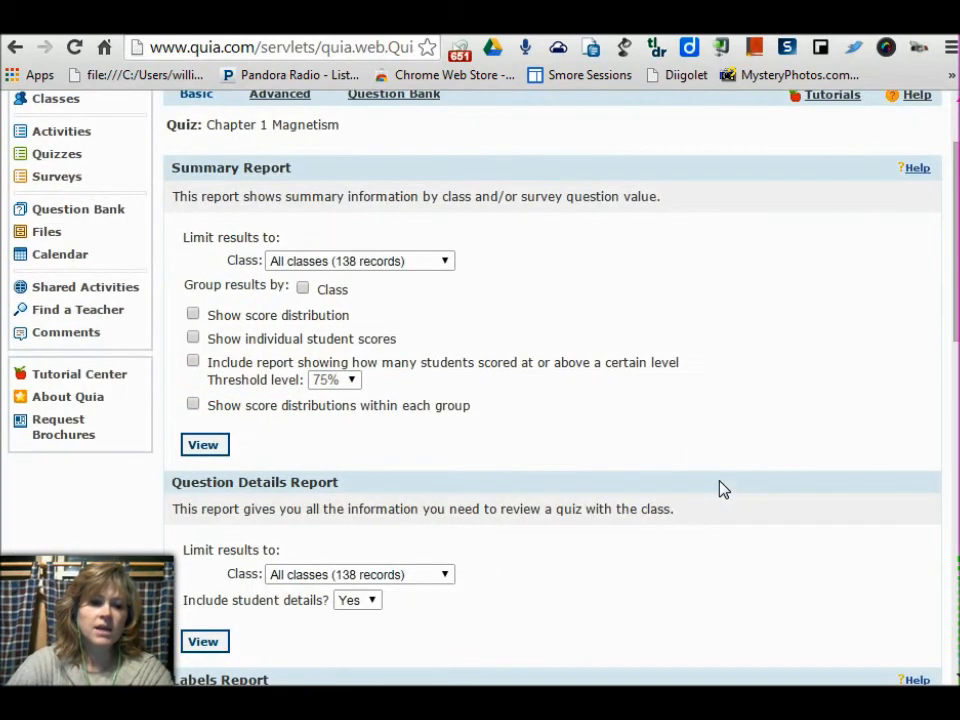
{"action": "scroll", "coordinate": [720, 489], "scroll_direction": "up", "scroll_amount": 1}
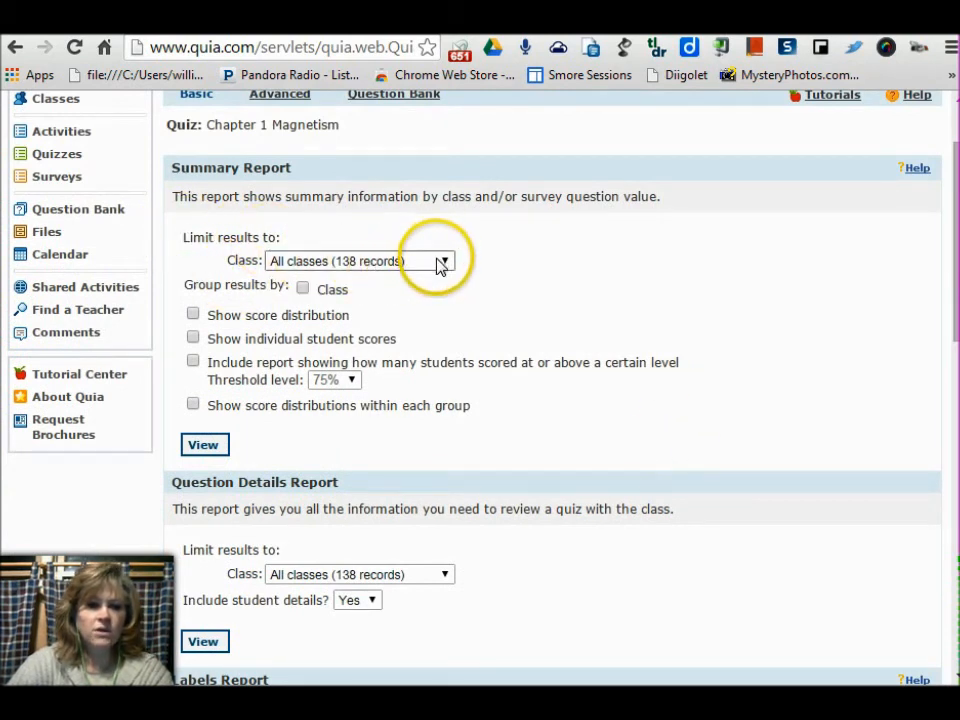
Set the Summary Report to group by class and include individual student scores, an 80% threshold report and score distributions within each group.
{"action": "left_click", "coordinate": [301, 290]}
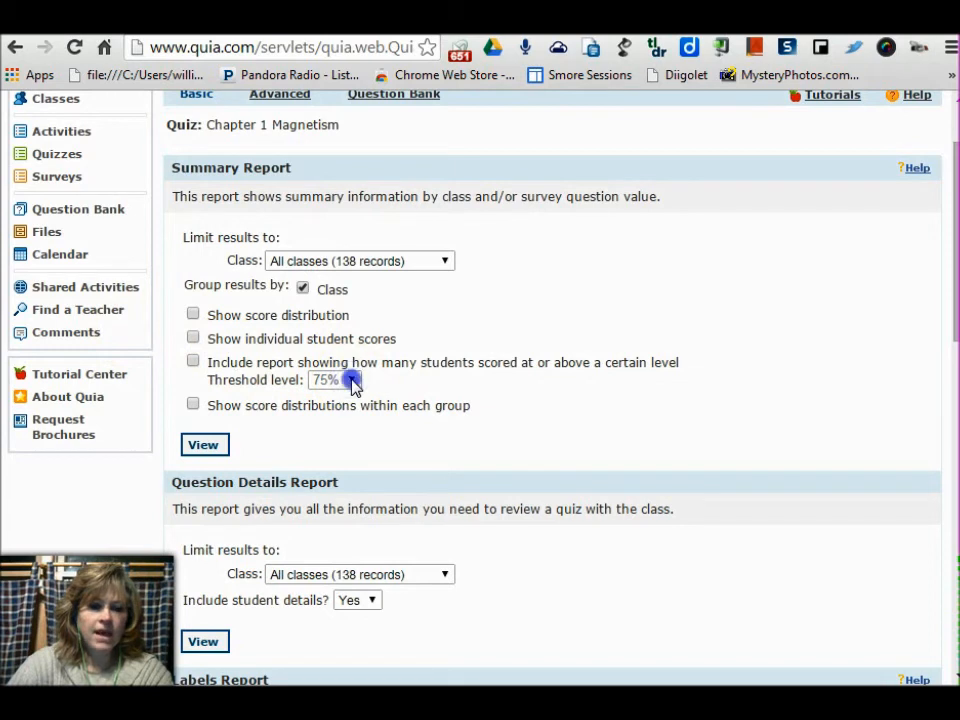
{"action": "left_click", "coordinate": [193, 339]}
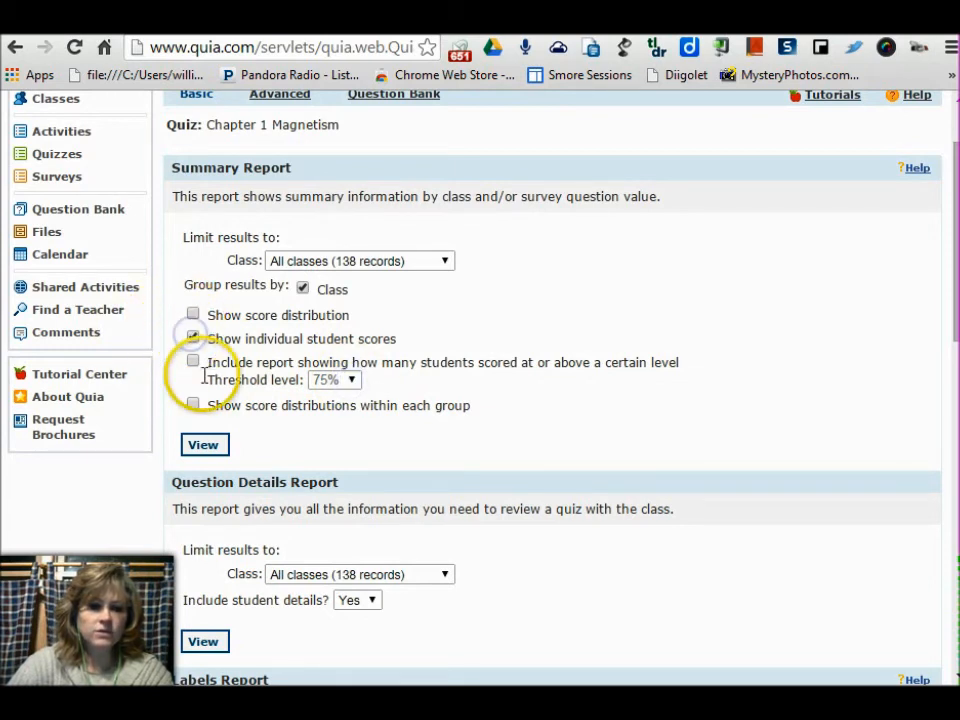
{"action": "left_click", "coordinate": [194, 362]}
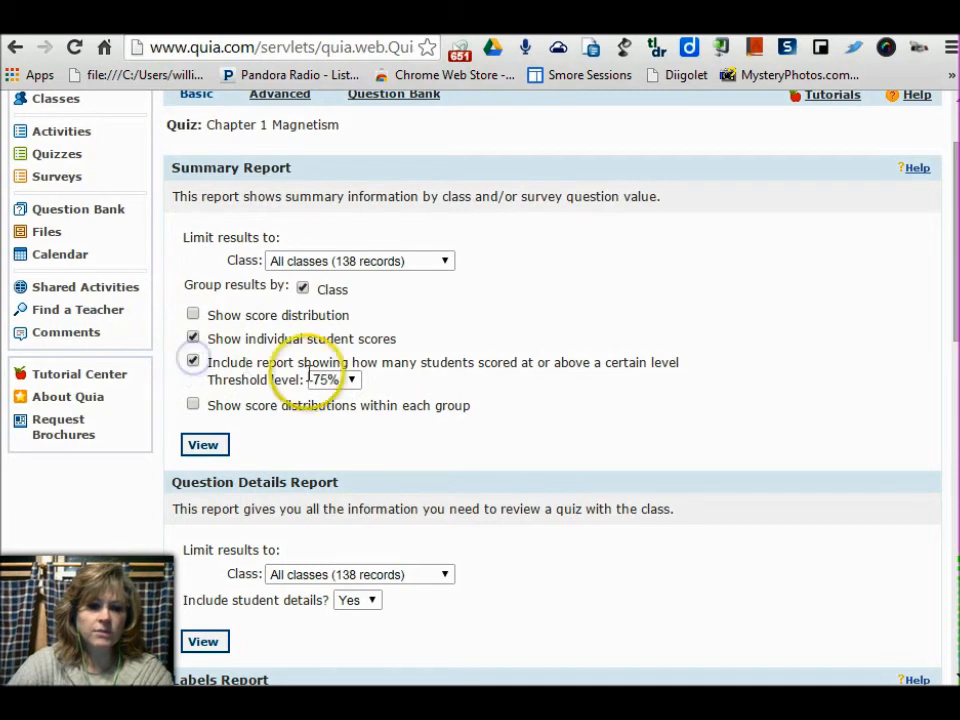
{"action": "left_click", "coordinate": [343, 380]}
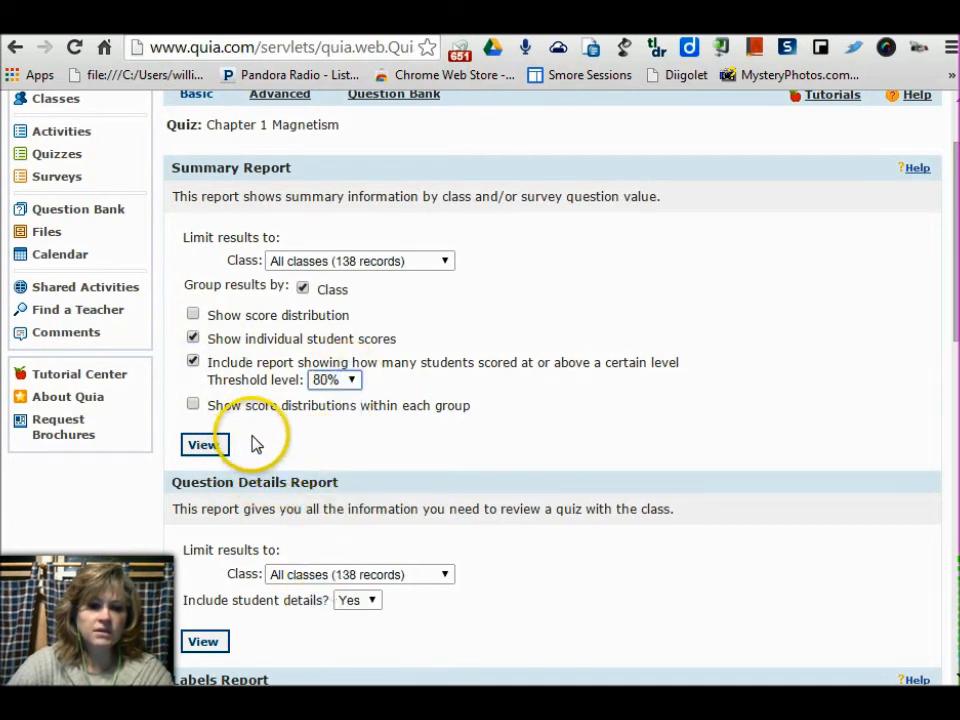
{"action": "left_click", "coordinate": [192, 404]}
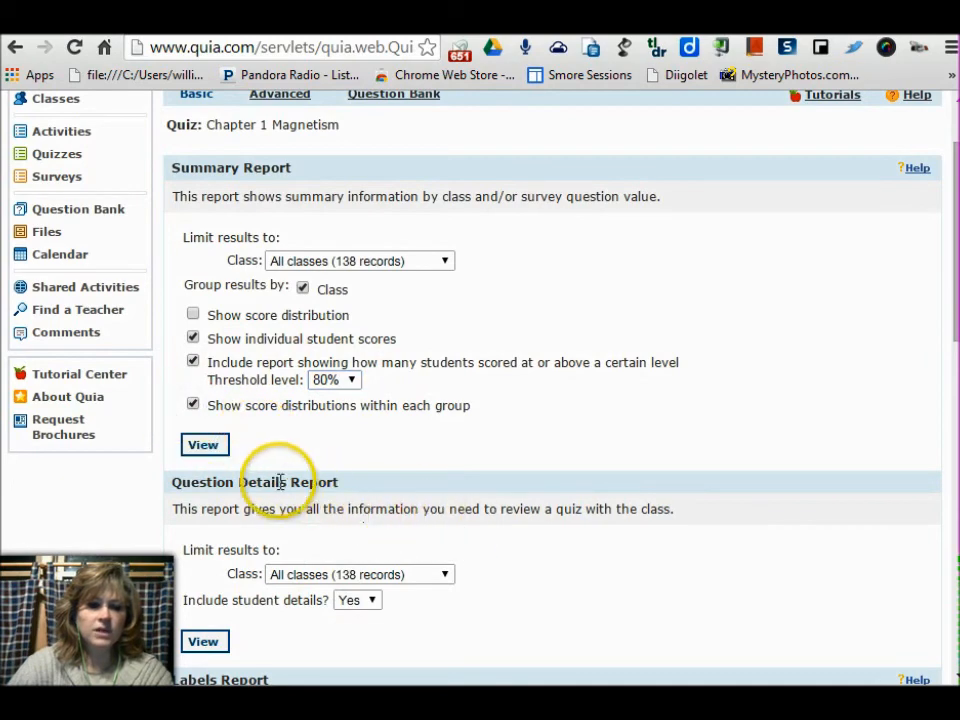
Look over the other available report types and view the Summary Report with individual student results for all classes.
{"action": "scroll", "coordinate": [447, 500], "scroll_direction": "down", "scroll_amount": 6}
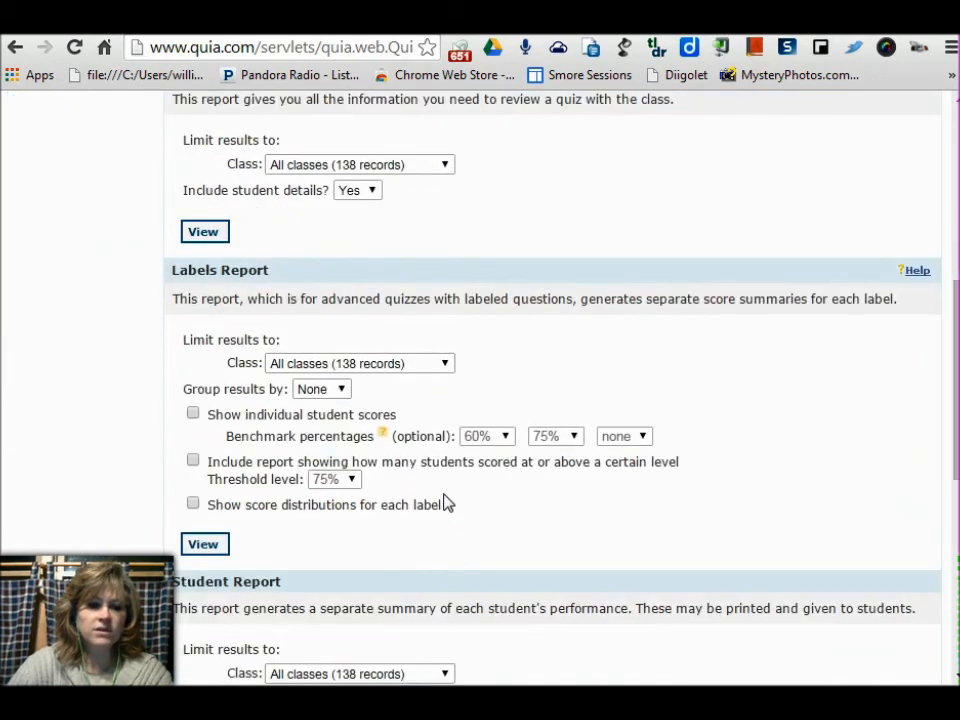
{"action": "scroll", "coordinate": [525, 506], "scroll_direction": "down", "scroll_amount": 3}
{"action": "scroll", "coordinate": [525, 506], "scroll_direction": "up", "scroll_amount": 9}
{"action": "scroll", "coordinate": [527, 505], "scroll_direction": "up", "scroll_amount": 2}
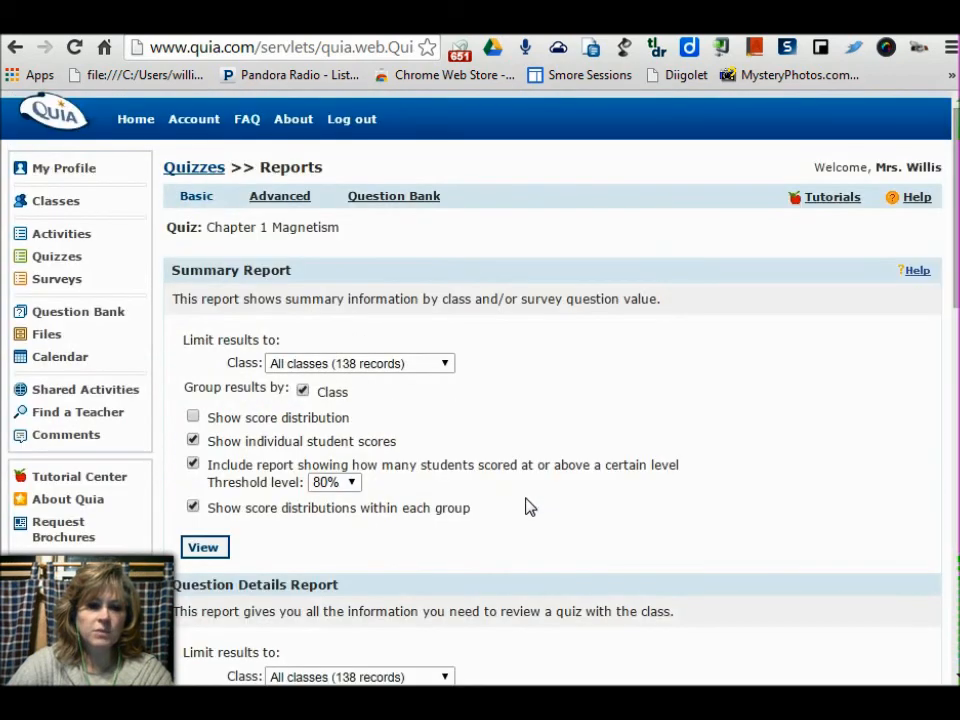
{"action": "left_click", "coordinate": [207, 548]}
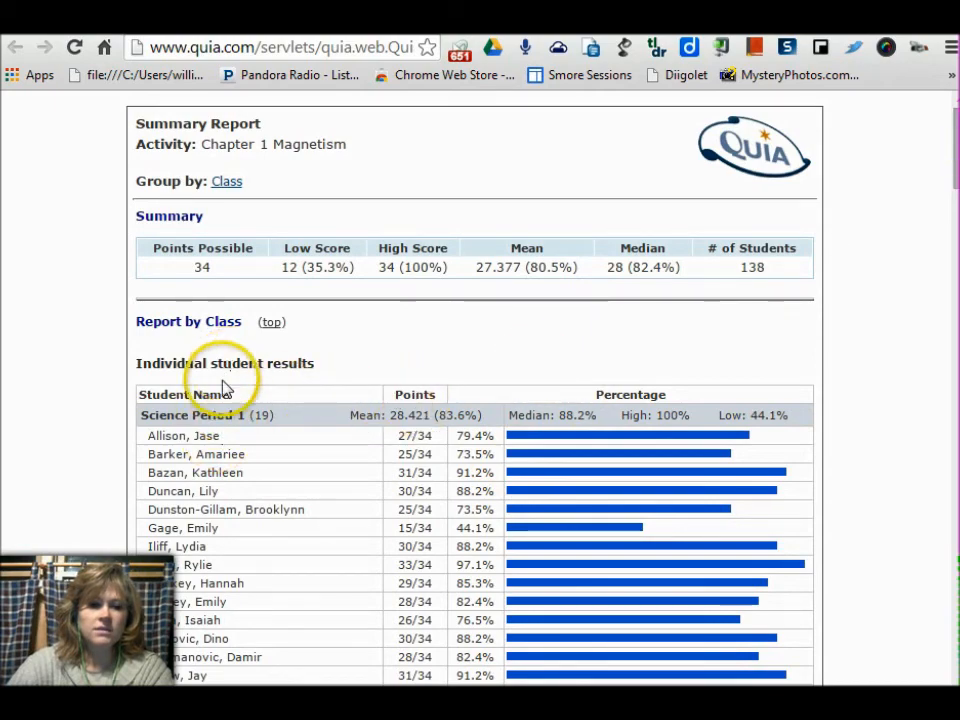
{"action": "left_click_drag", "start_coordinate": [950, 178], "coordinate": [943, 145]}
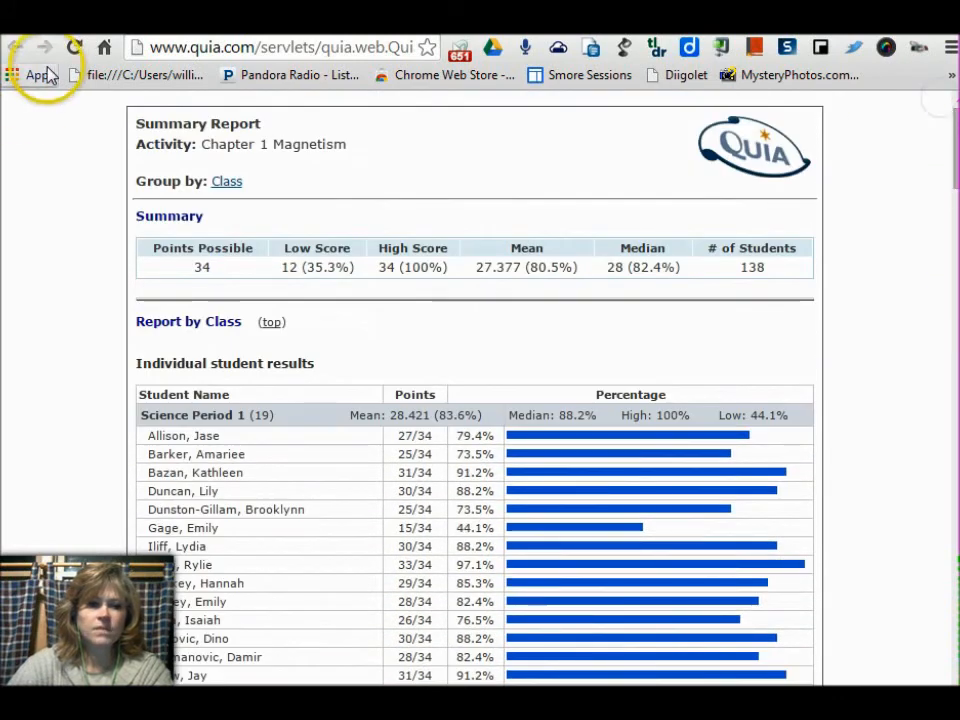
Return to the report options, turn off individual student scores and generate the Summary Report again.
{"action": "left_click", "coordinate": [290, 22]}
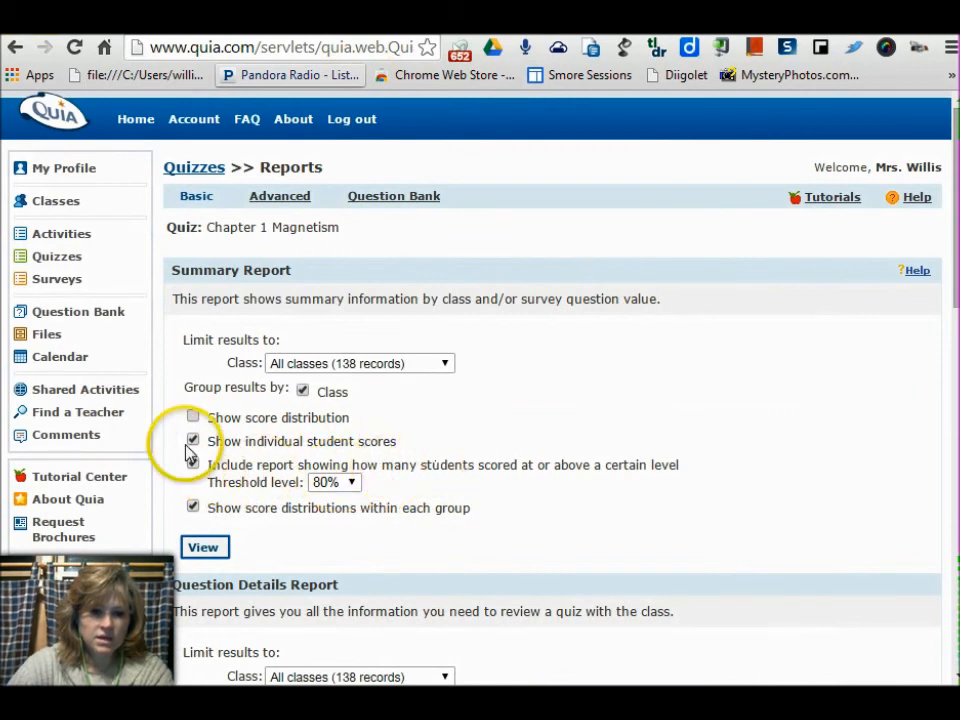
{"action": "left_click", "coordinate": [201, 547]}
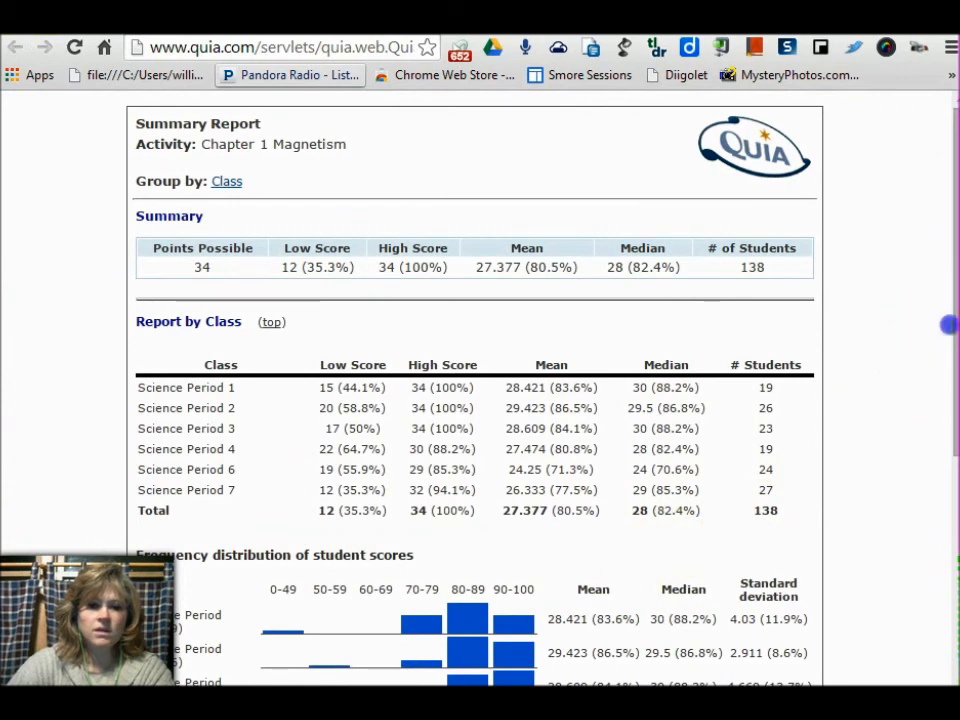
Examine the report's class summary, score frequency distribution and proficiency assessment, and return to the report options.
{"action": "left_click_drag", "start_coordinate": [945, 335], "coordinate": [952, 405]}
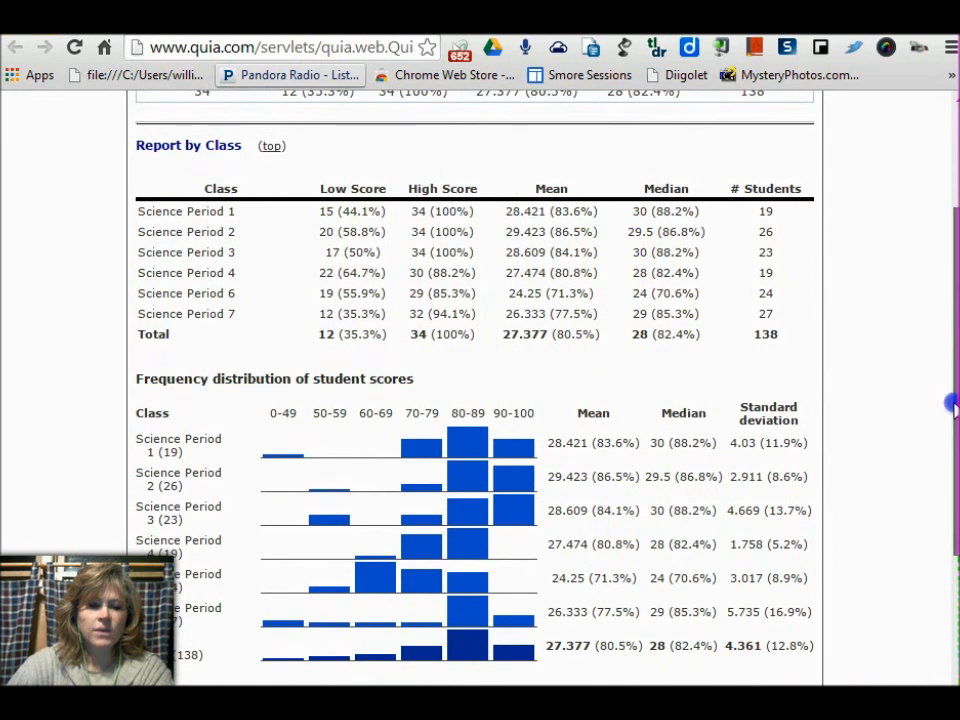
{"action": "mouse_move", "coordinate": [471, 442]}
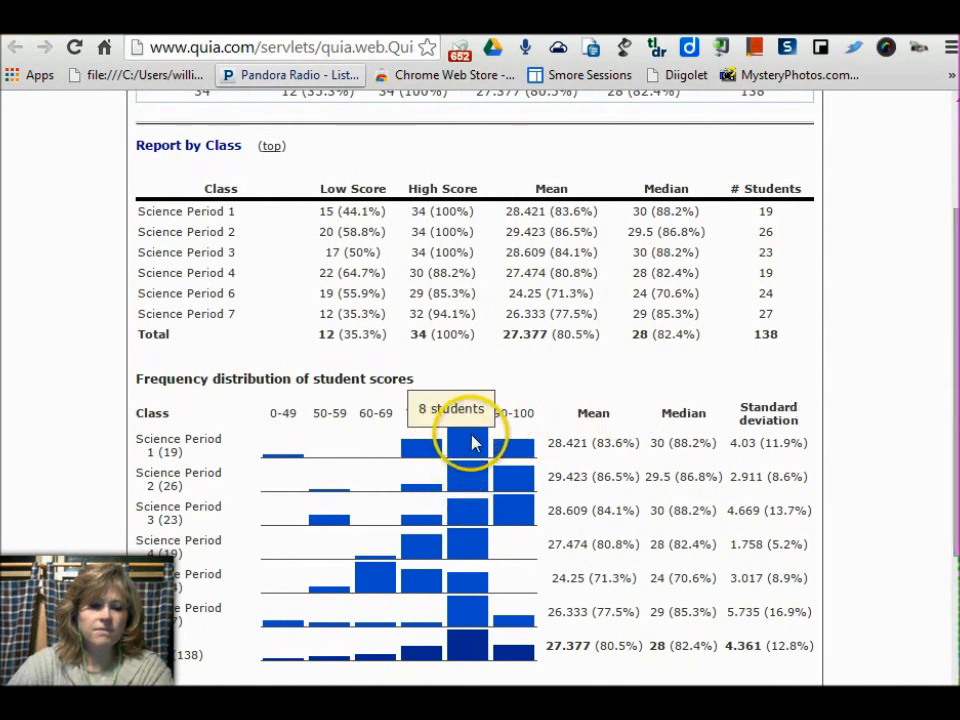
{"action": "mouse_move", "coordinate": [450, 640]}
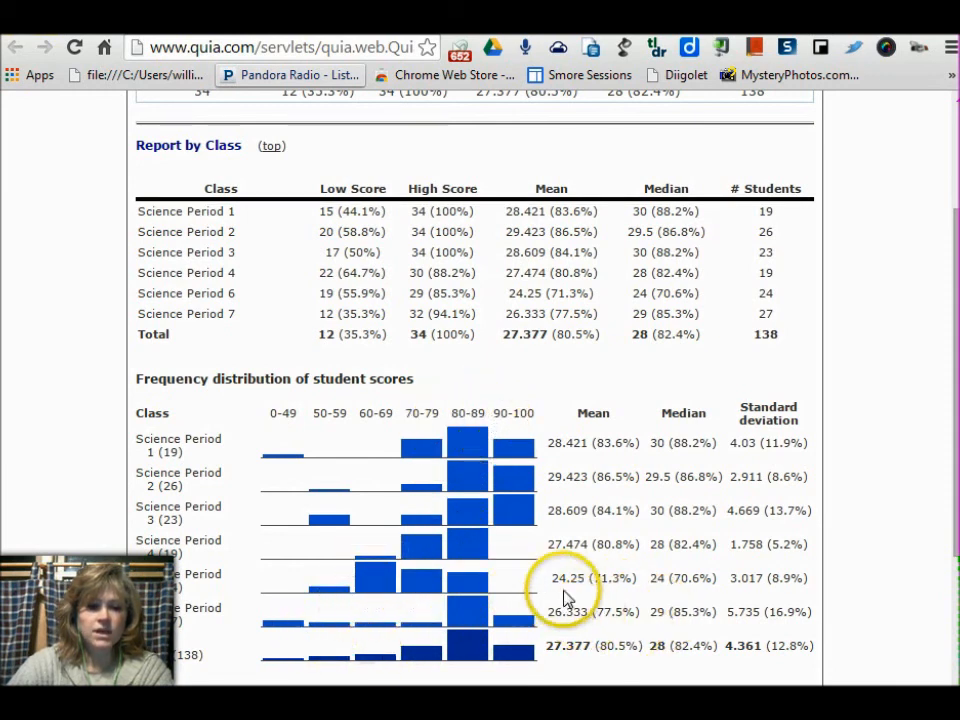
{"action": "left_click_drag", "start_coordinate": [949, 368], "coordinate": [949, 527]}
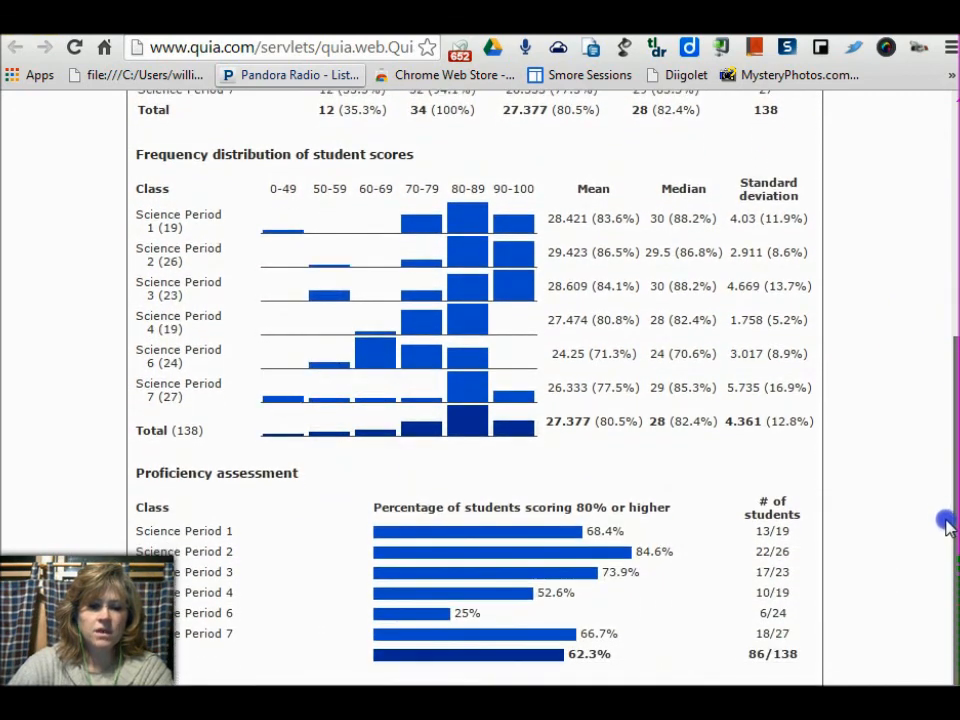
{"action": "left_click_drag", "start_coordinate": [945, 535], "coordinate": [934, 231]}
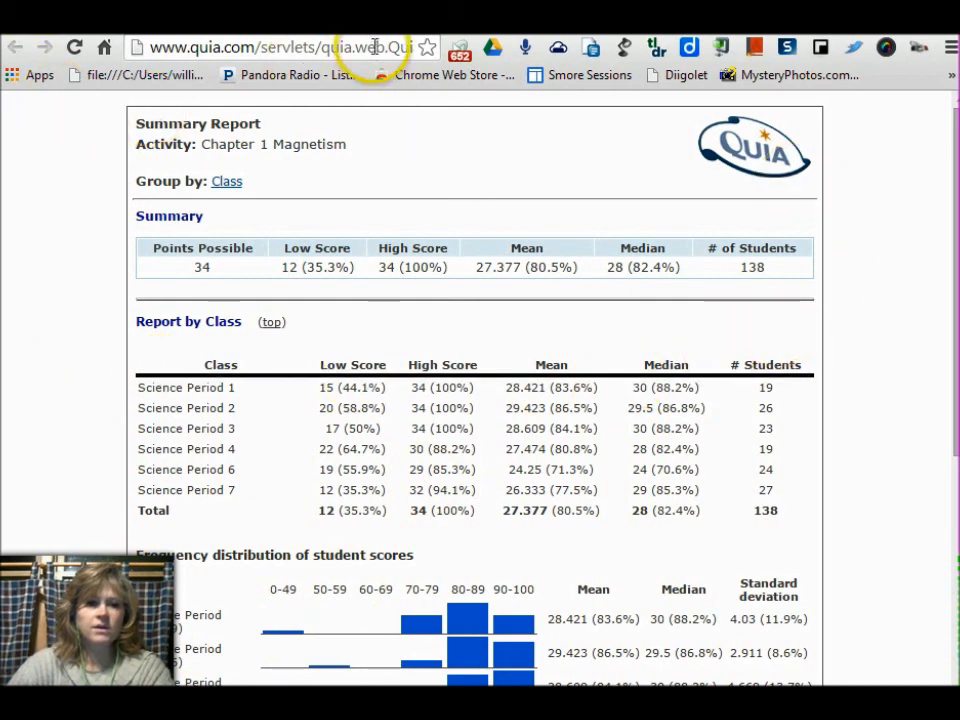
{"action": "left_click", "coordinate": [15, 47]}
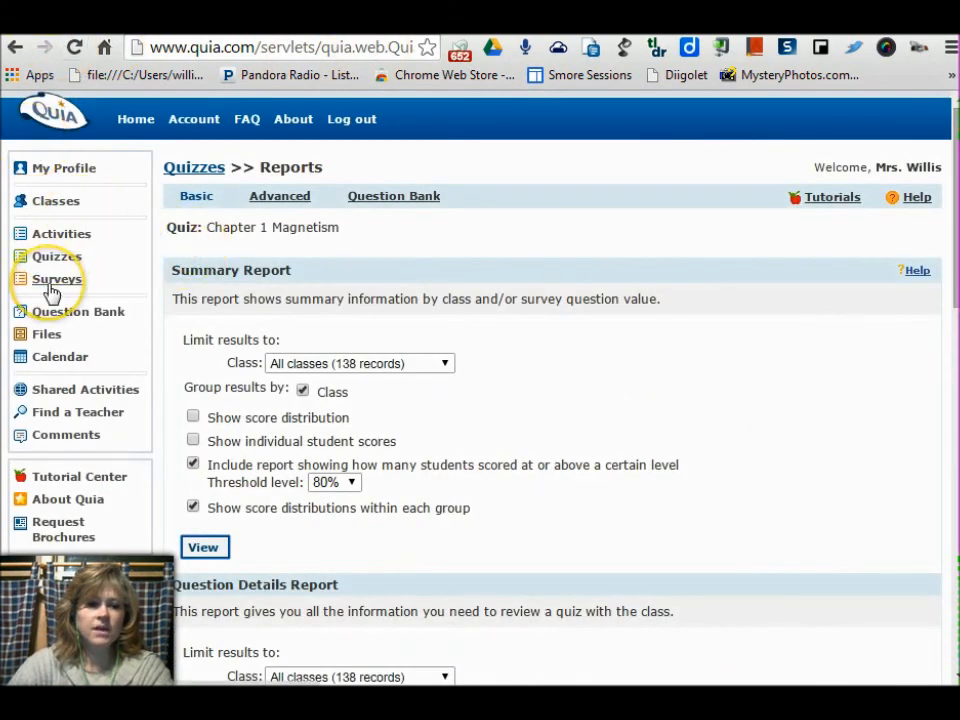